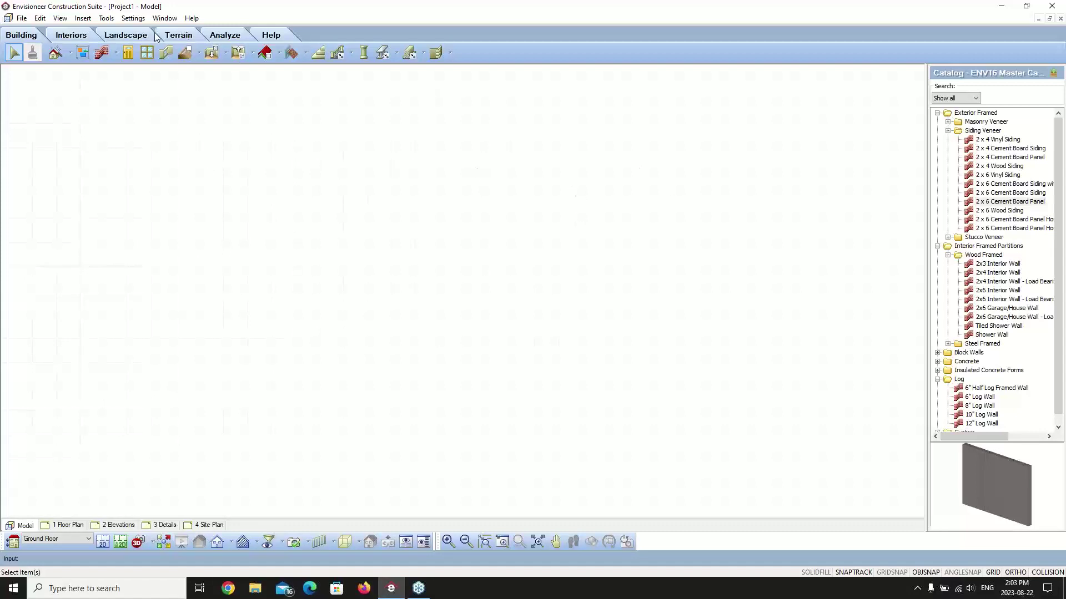
Open the catalog's Element Manager and collapse the Appliances category in the element tree
left_click(28, 20)
mouse_move(56, 127)
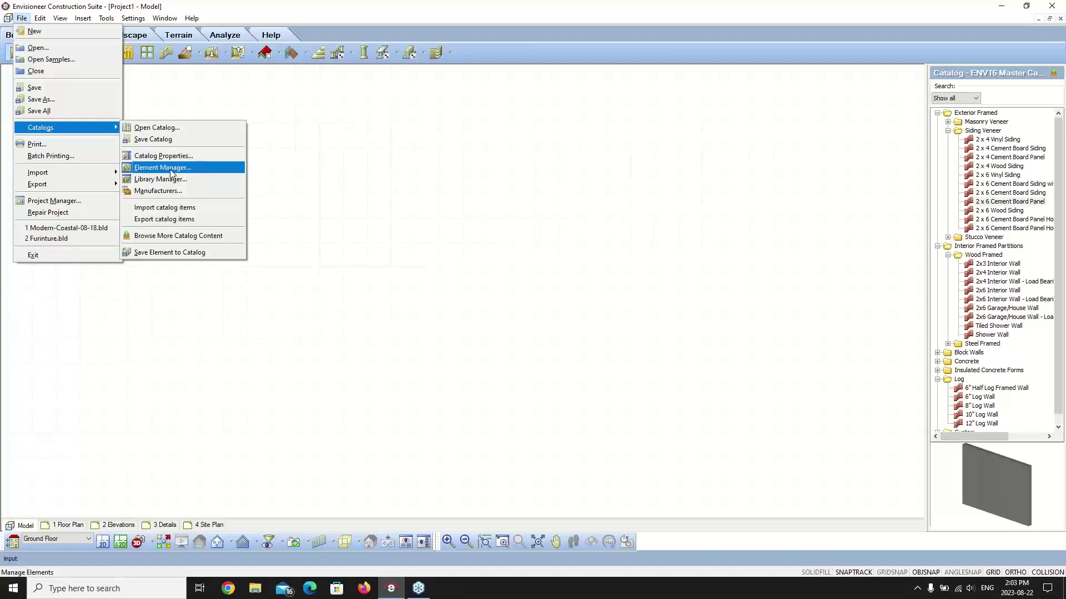
left_click(170, 168)
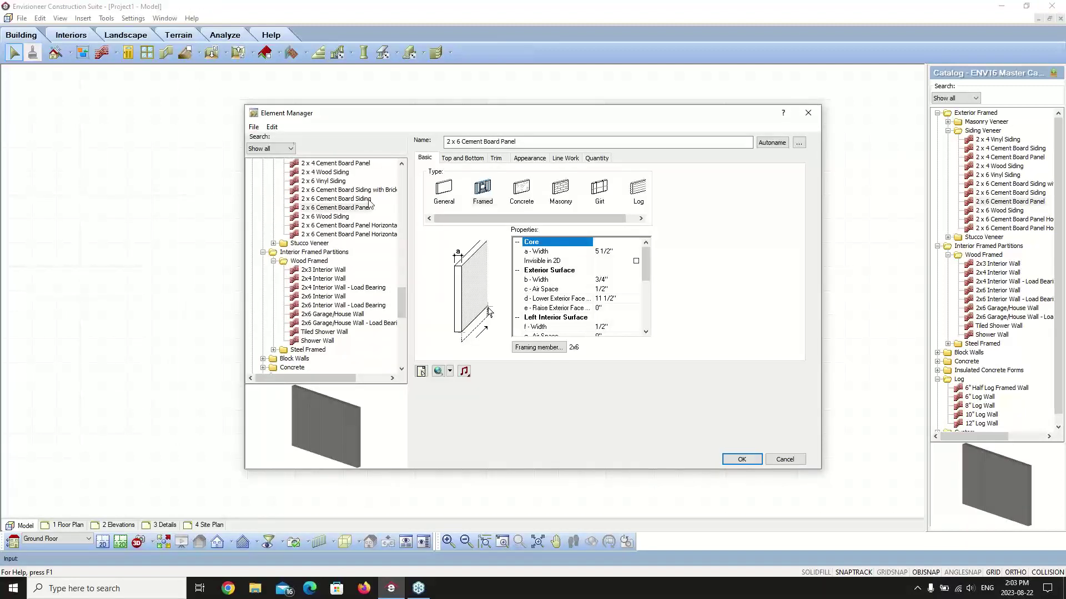
left_click_drag(402, 308, 397, 177)
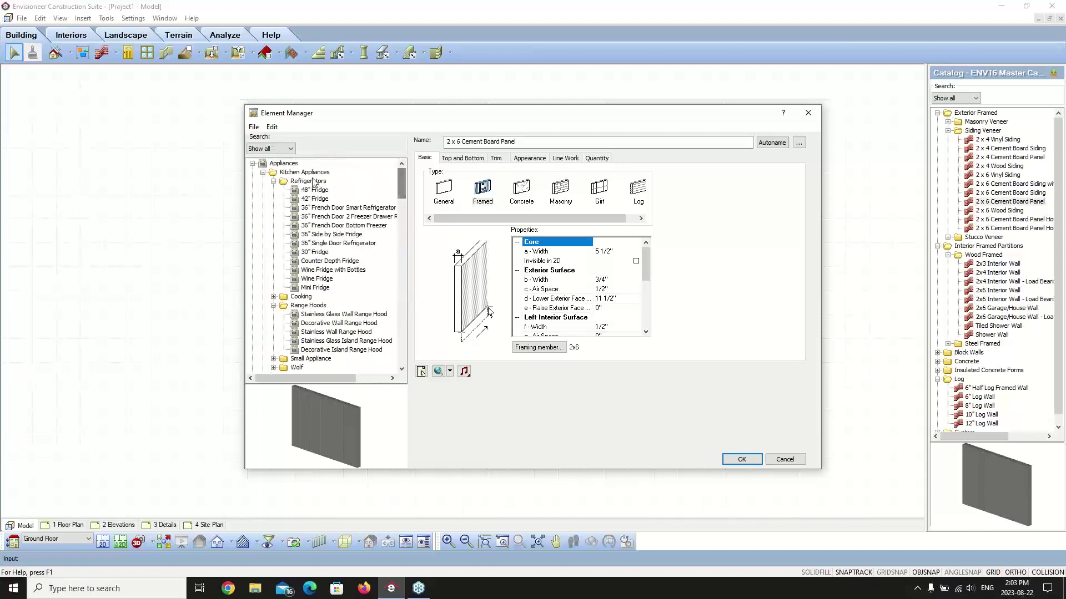
left_click(252, 163)
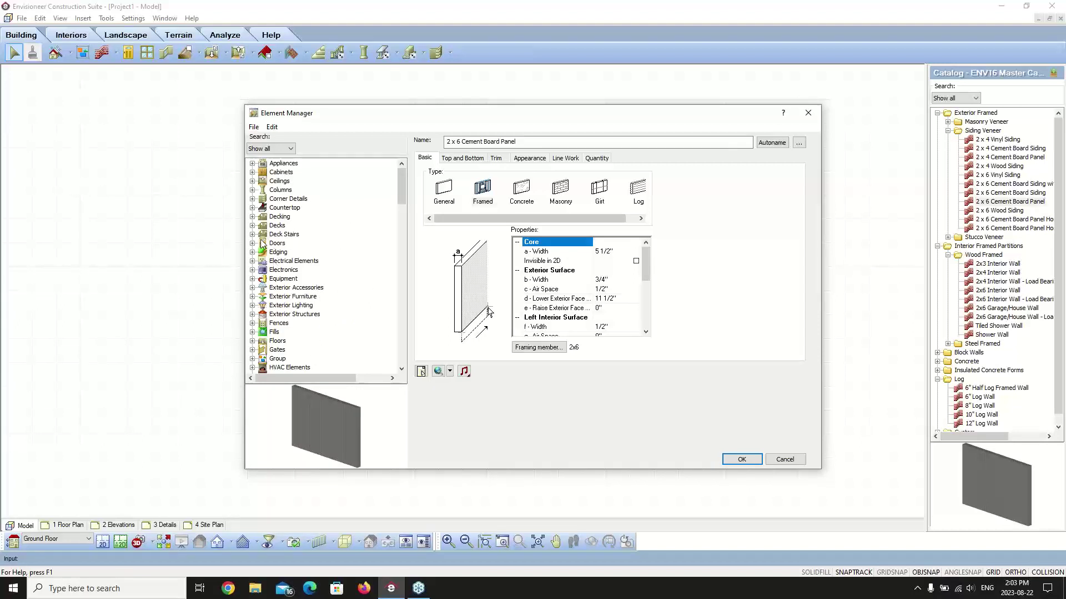
Select the 32" Hinged Door - 6 panel among the interior doors and display its quantity properties
left_click(253, 244)
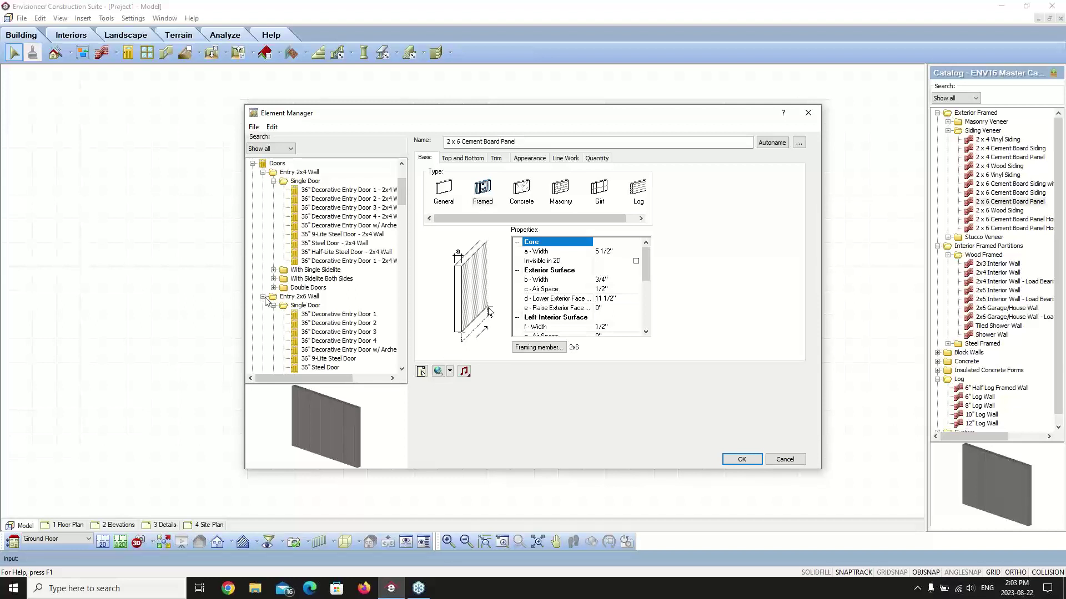
left_click(263, 172)
left_click(264, 181)
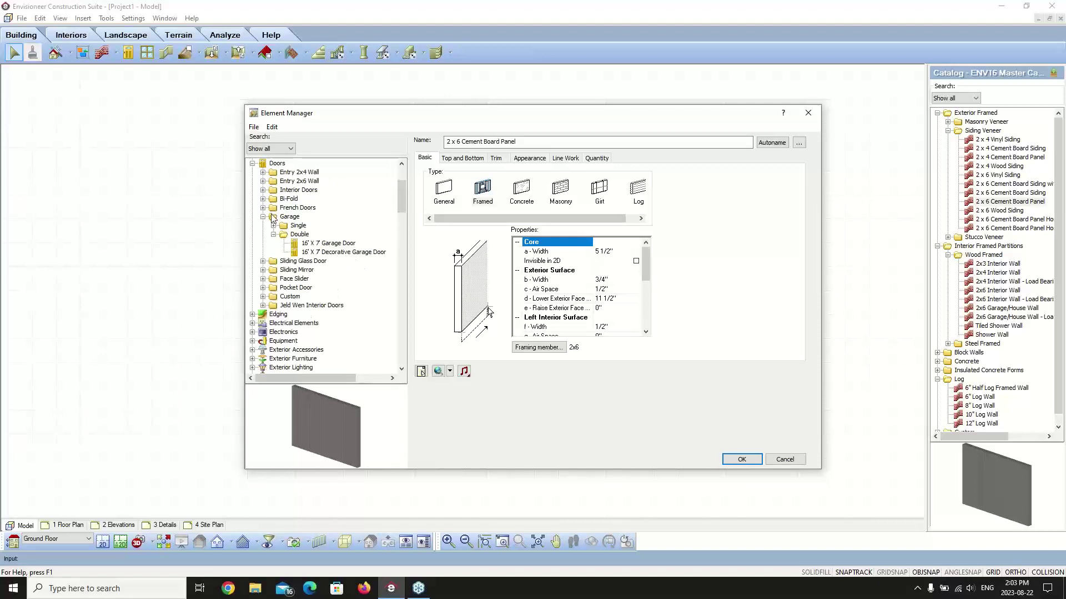
left_click(263, 217)
left_click(263, 191)
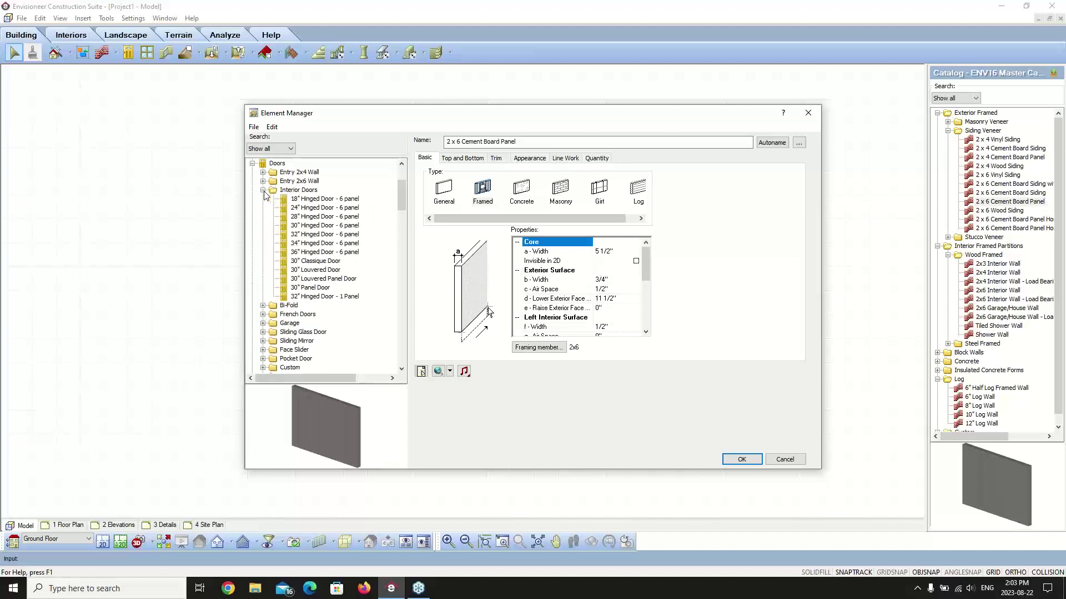
left_click(310, 226)
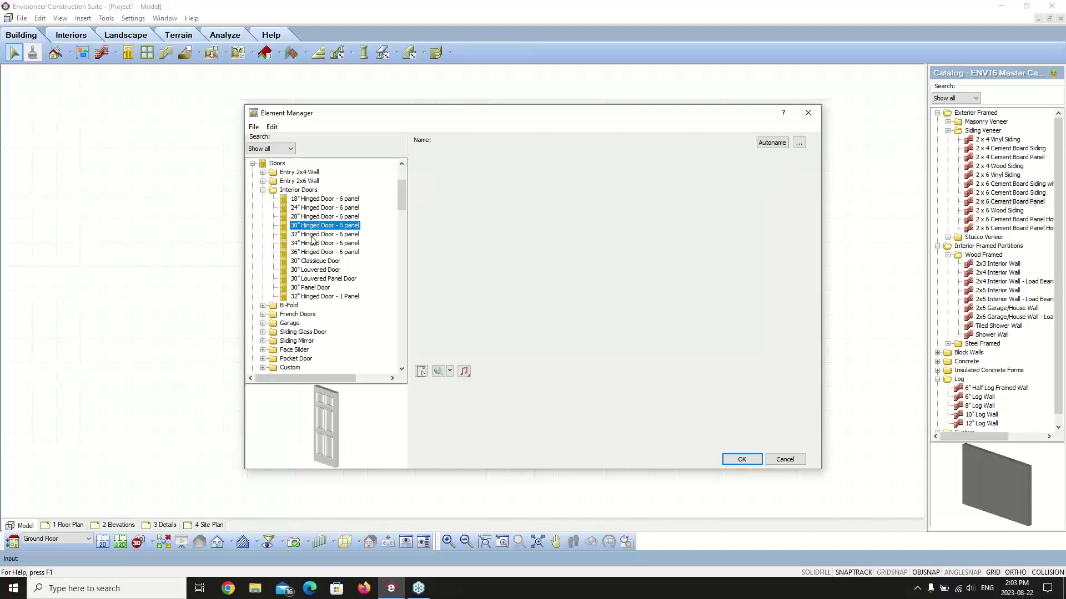
left_click(310, 235)
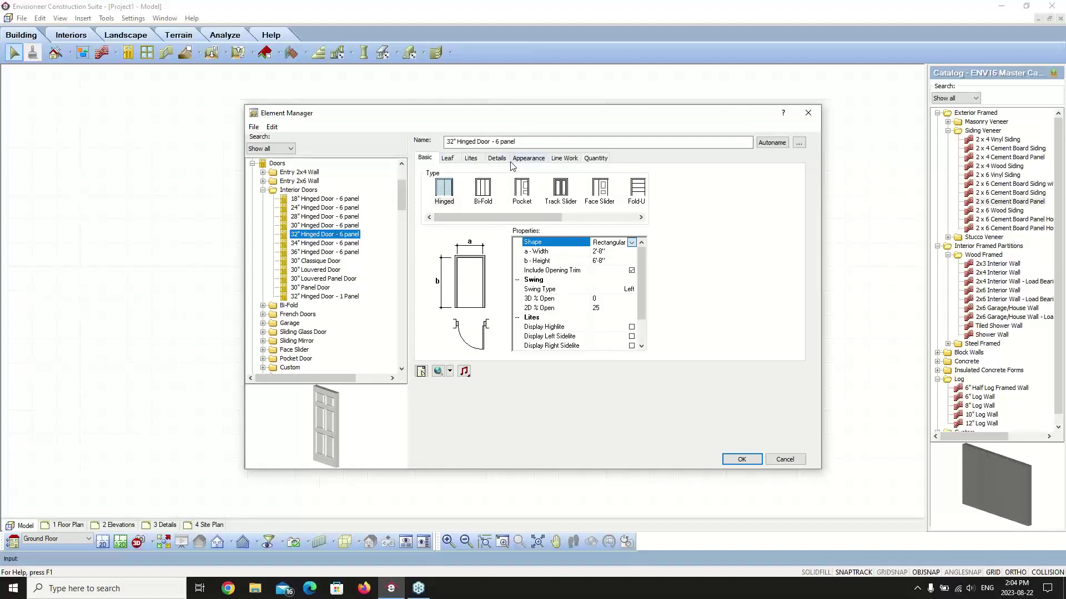
left_click(597, 160)
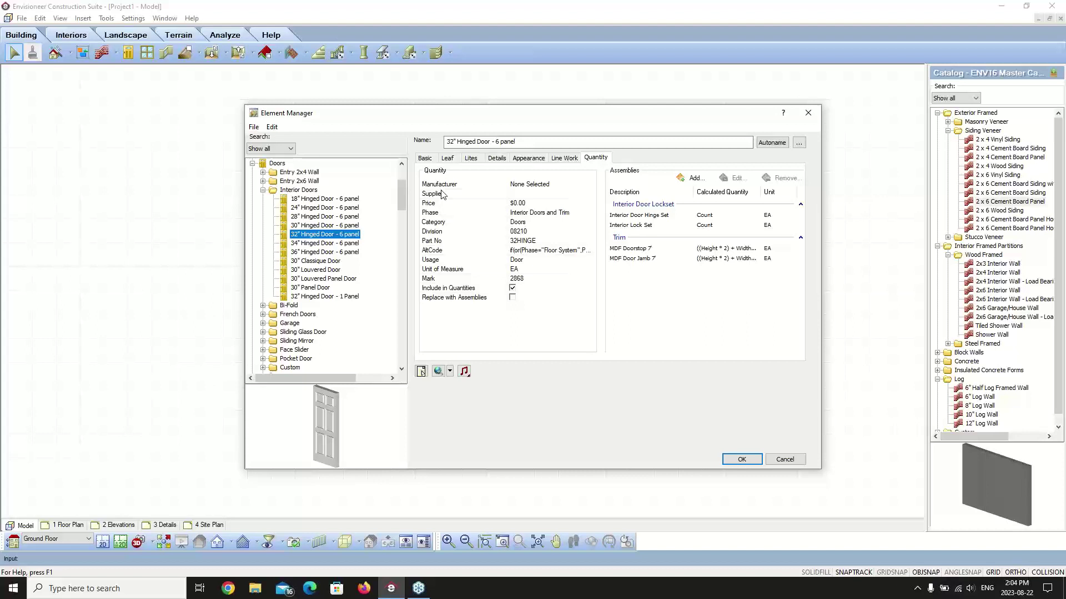
Examine the manufacturer list and its editing options for the door, and open the supplier value for editing
left_click(575, 189)
left_click(592, 187)
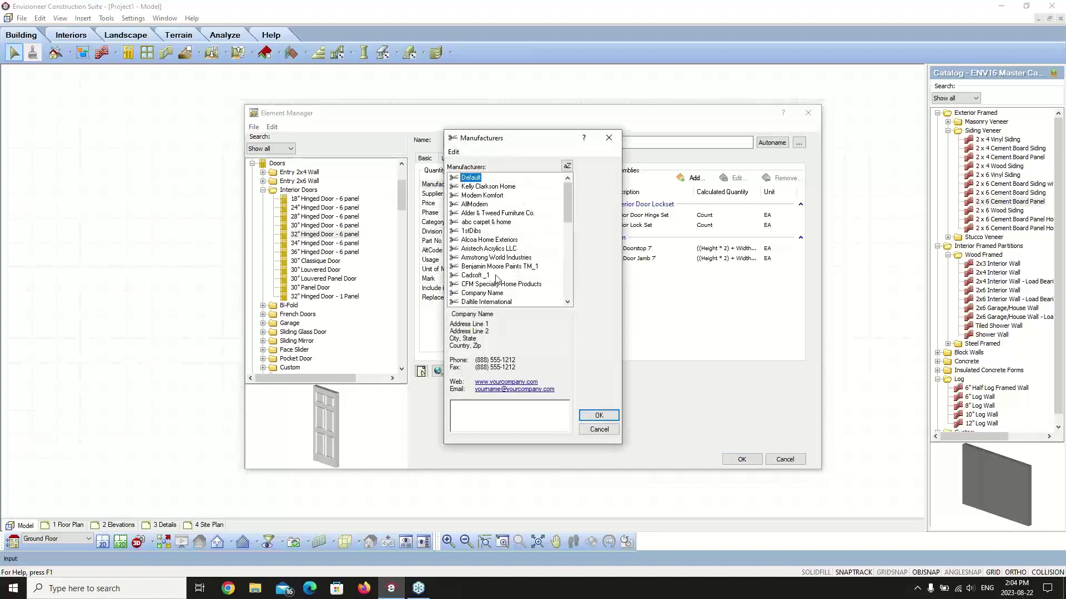
left_click(454, 152)
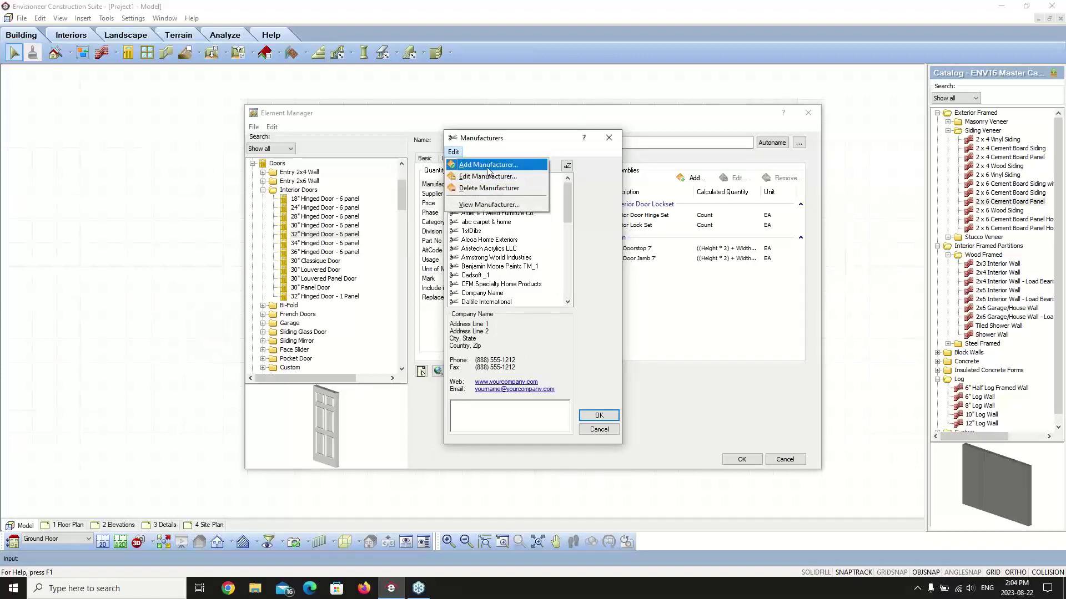
left_click(512, 143)
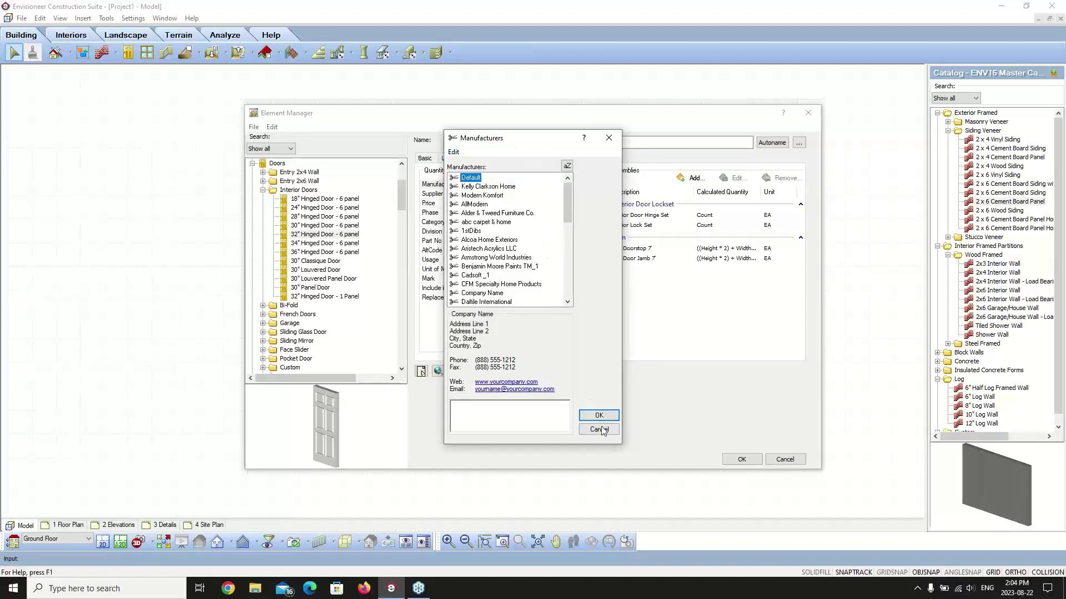
left_click(599, 429)
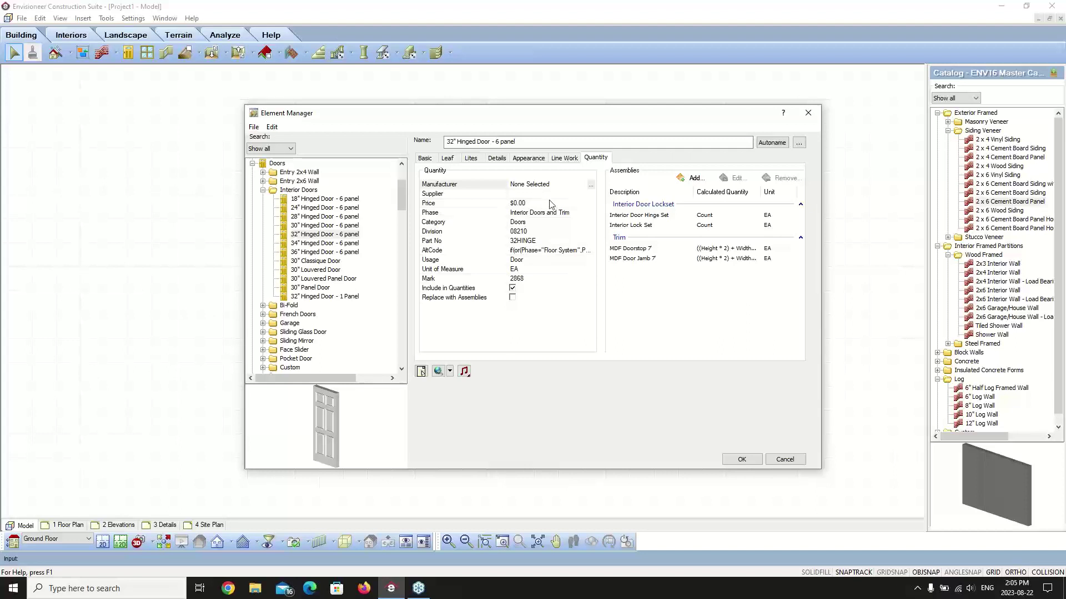
left_click(555, 194)
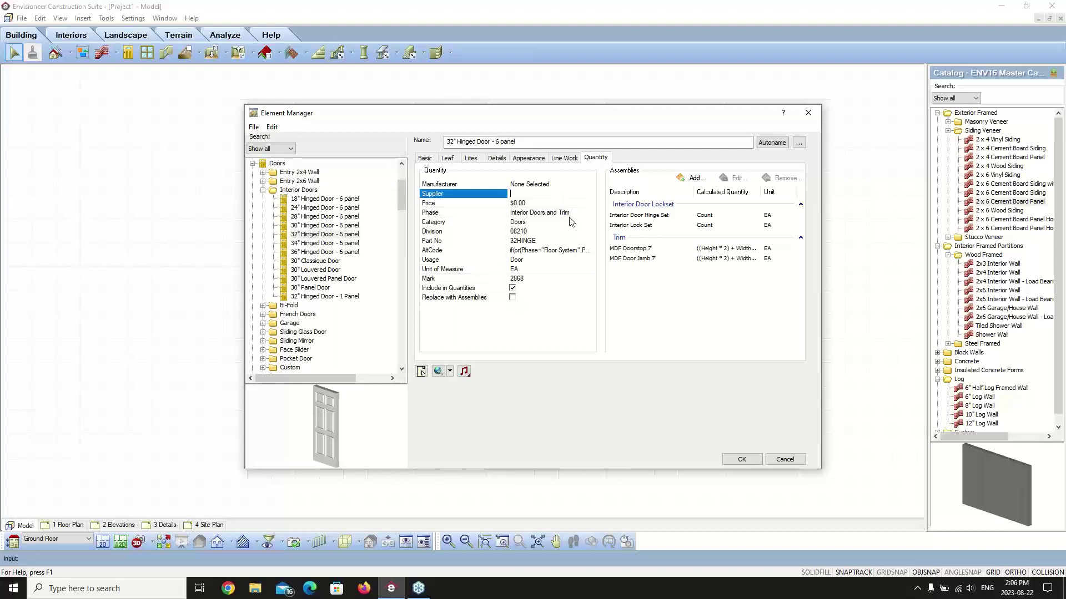
Examine the available phases and categories for the door, leaving both lists without choosing another entry
left_click(572, 214)
left_click(595, 213)
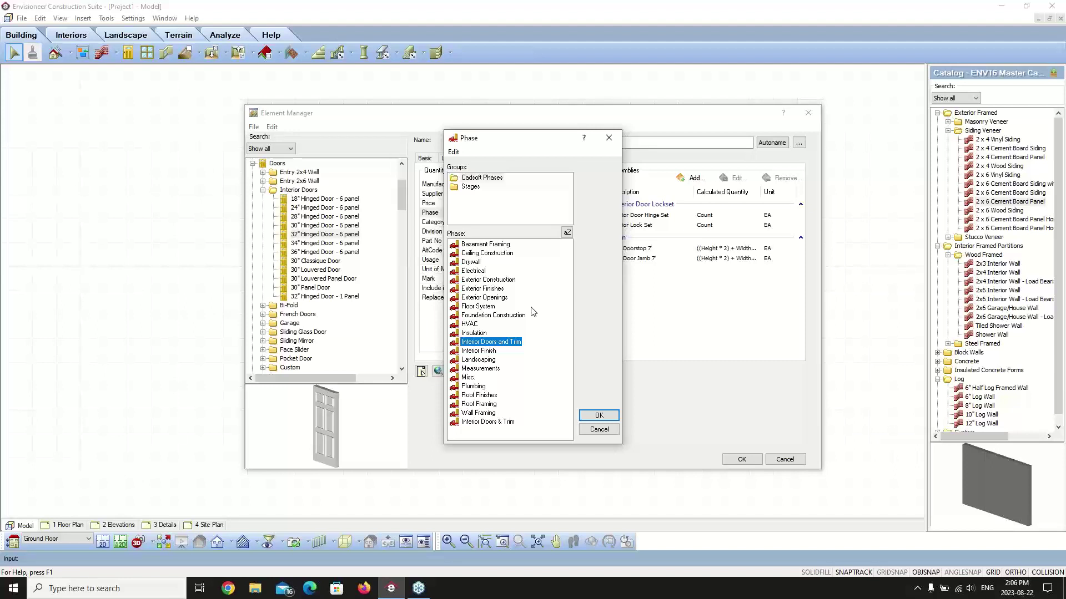
left_click(599, 431)
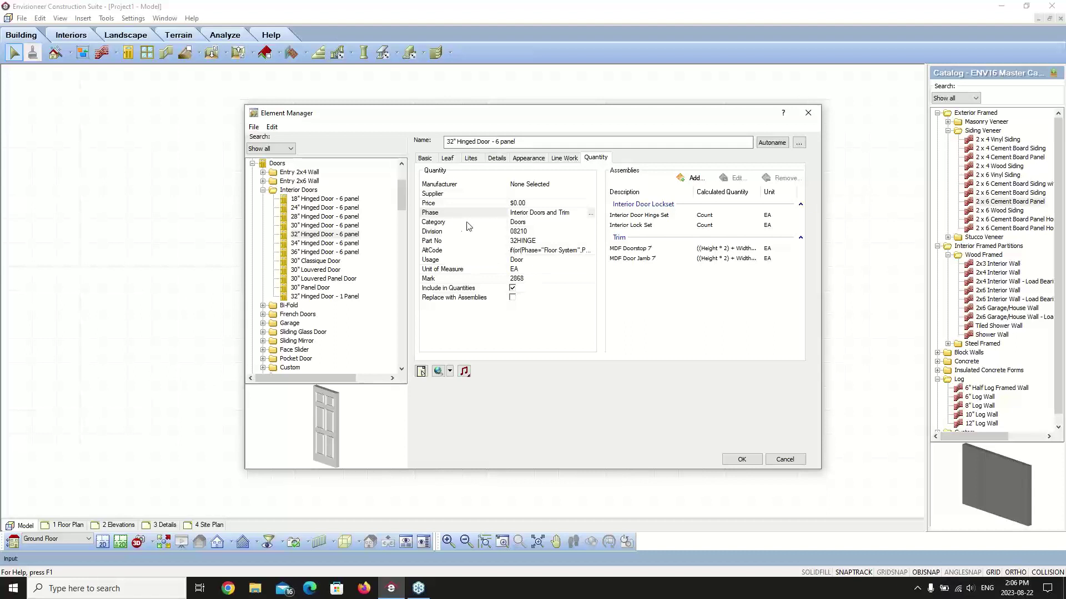
left_click(588, 225)
left_click(591, 222)
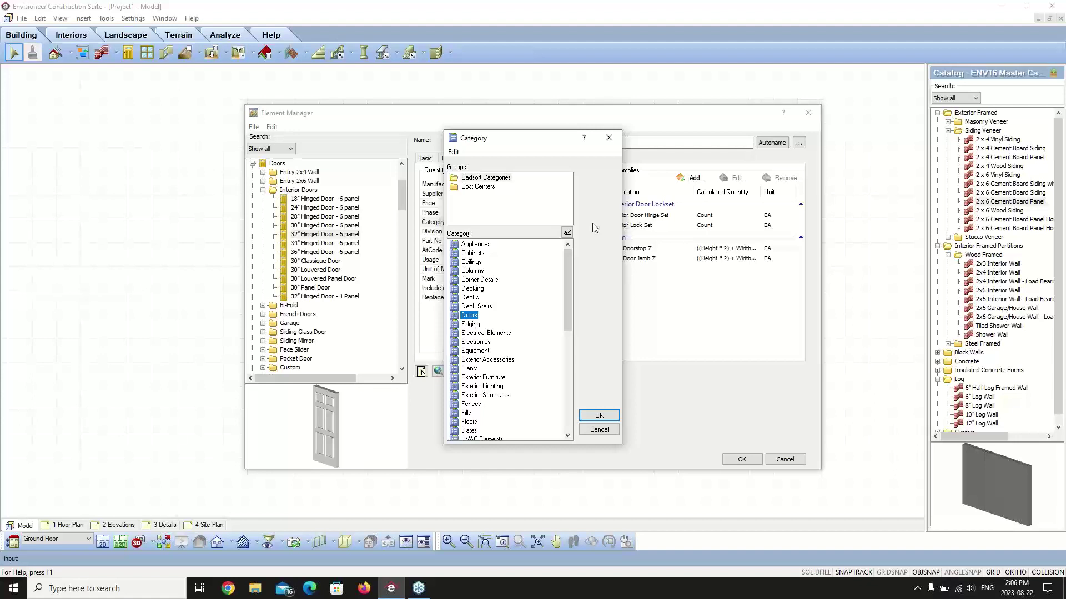
left_click(603, 430)
Examine the door's division value and the options available for its usage and unit of measure
left_click(538, 234)
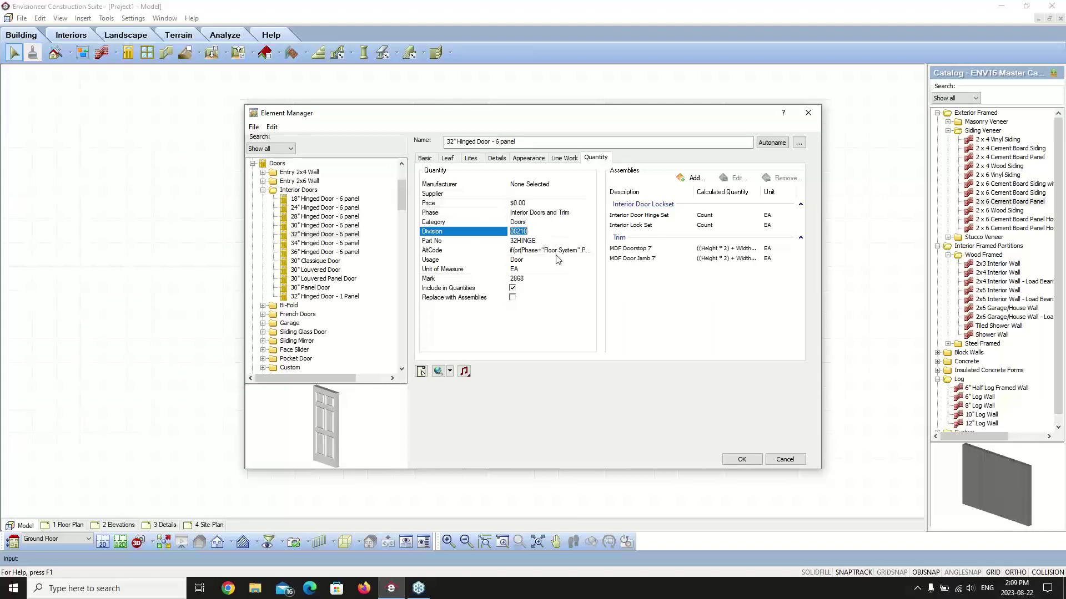
left_click(580, 260)
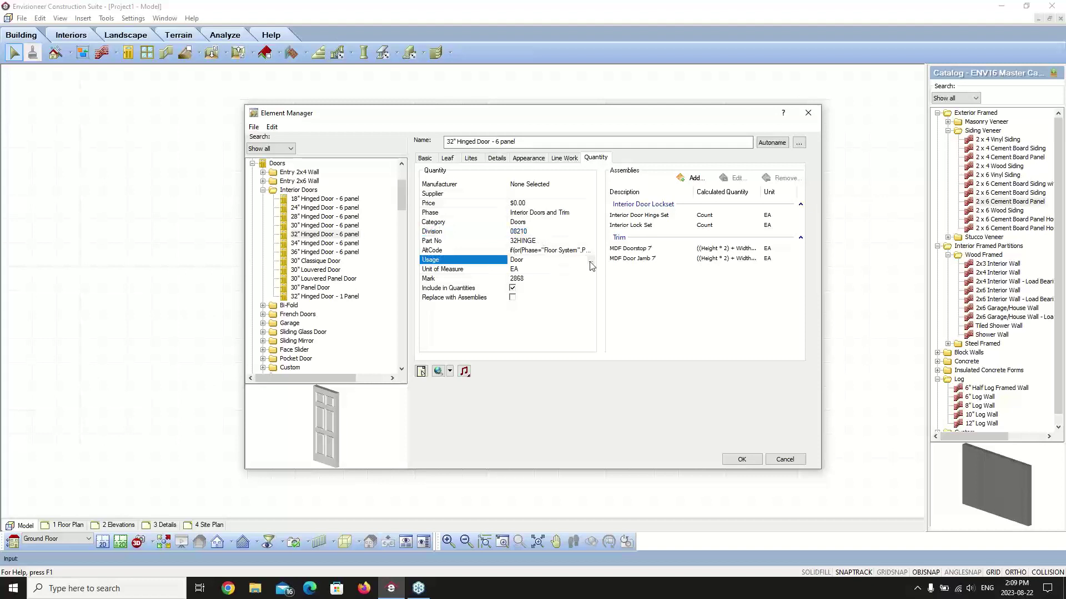
left_click(590, 262)
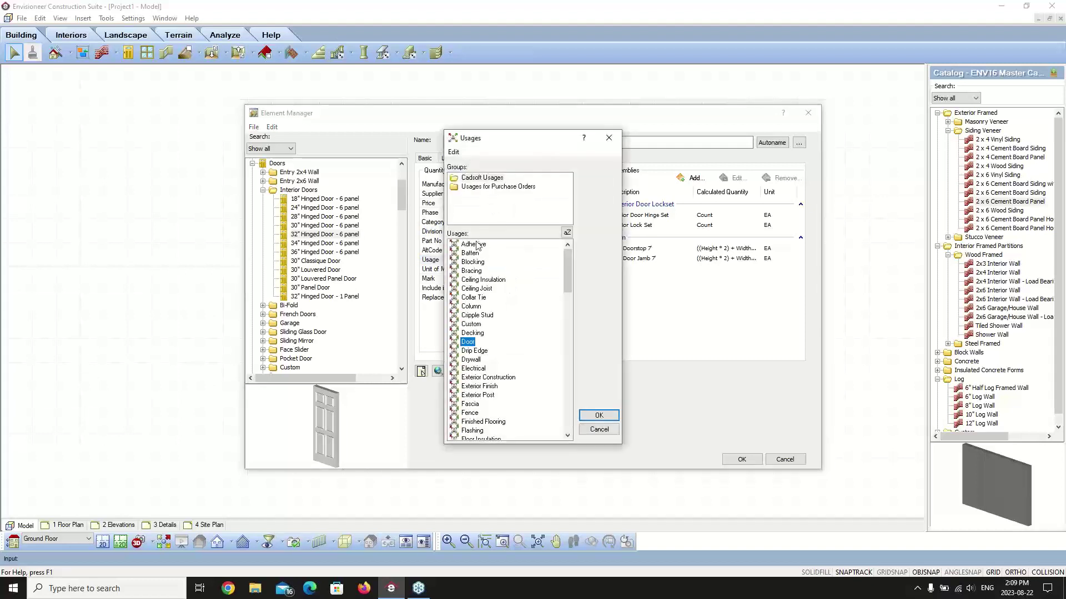
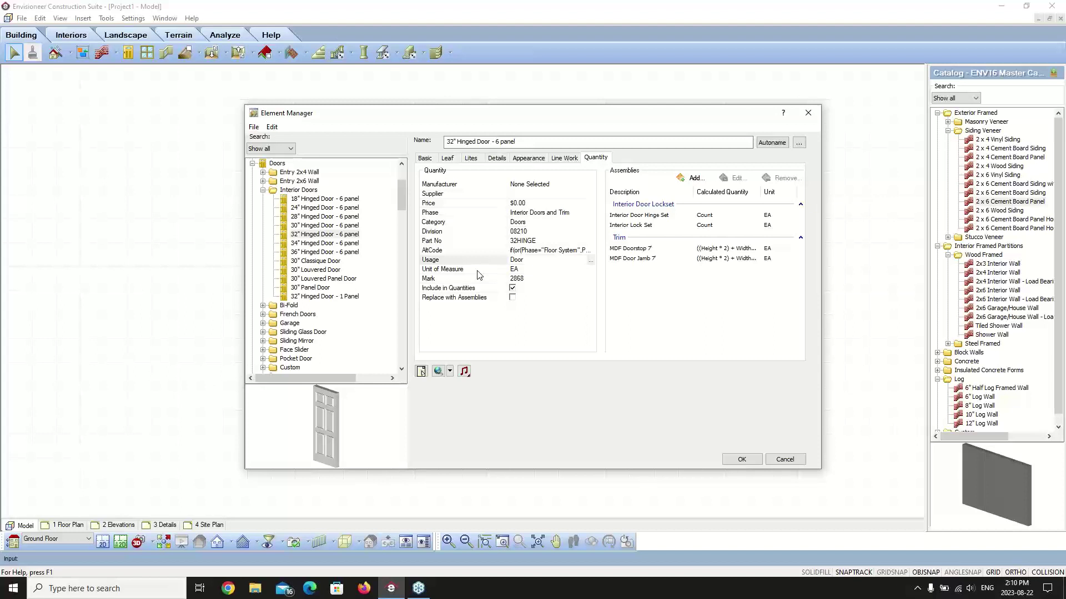
left_click(585, 270)
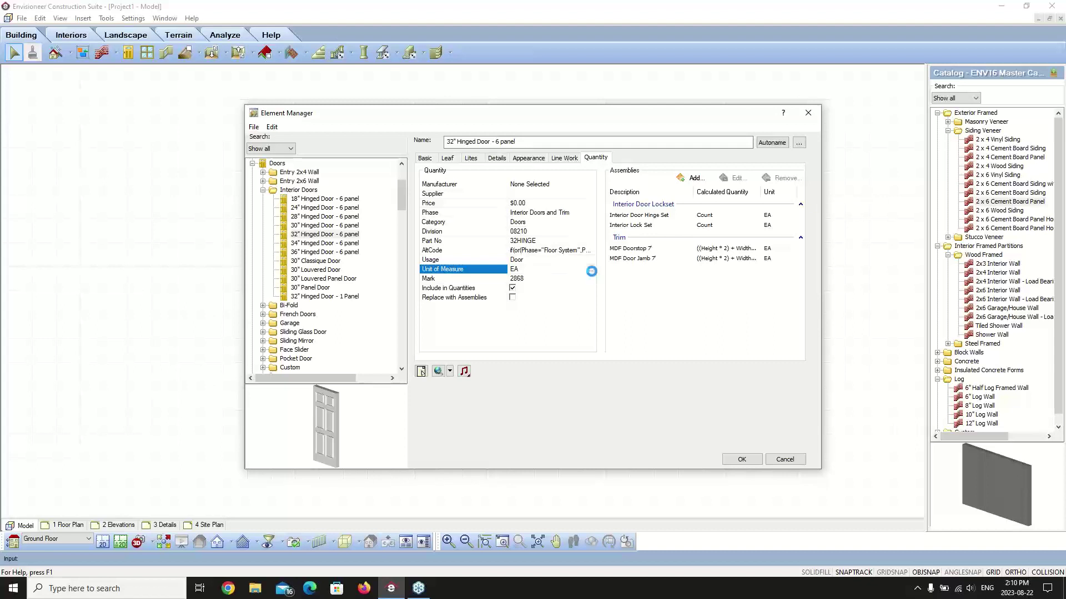
left_click(591, 270)
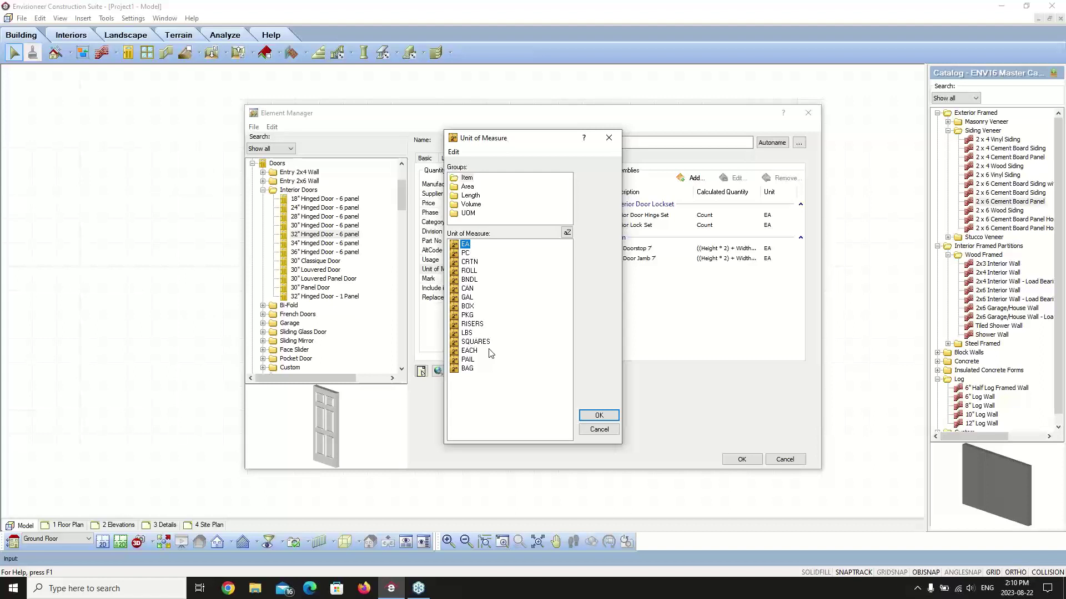
left_click(599, 429)
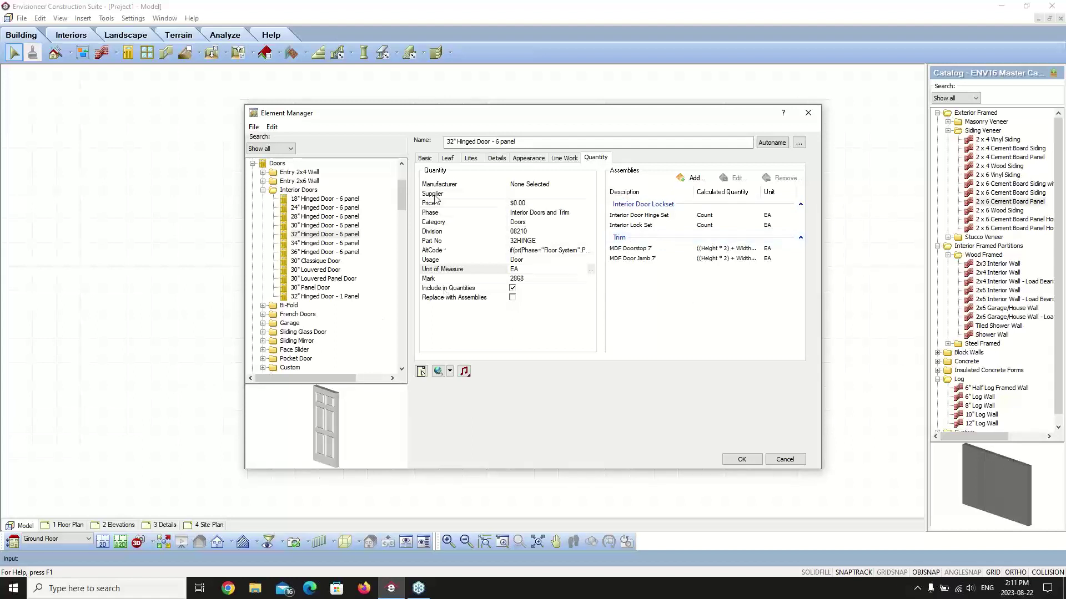
Highlight the door's name, and display the quantity properties of the 2 x 6 Cement Board Siding wall
left_click(517, 143)
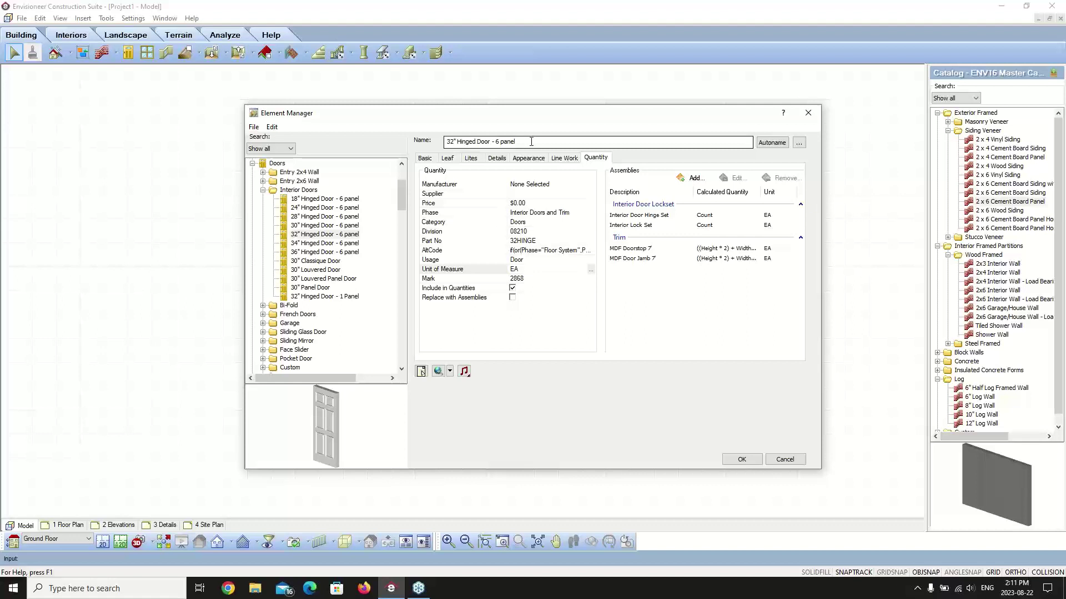
left_click_drag(532, 141, 445, 142)
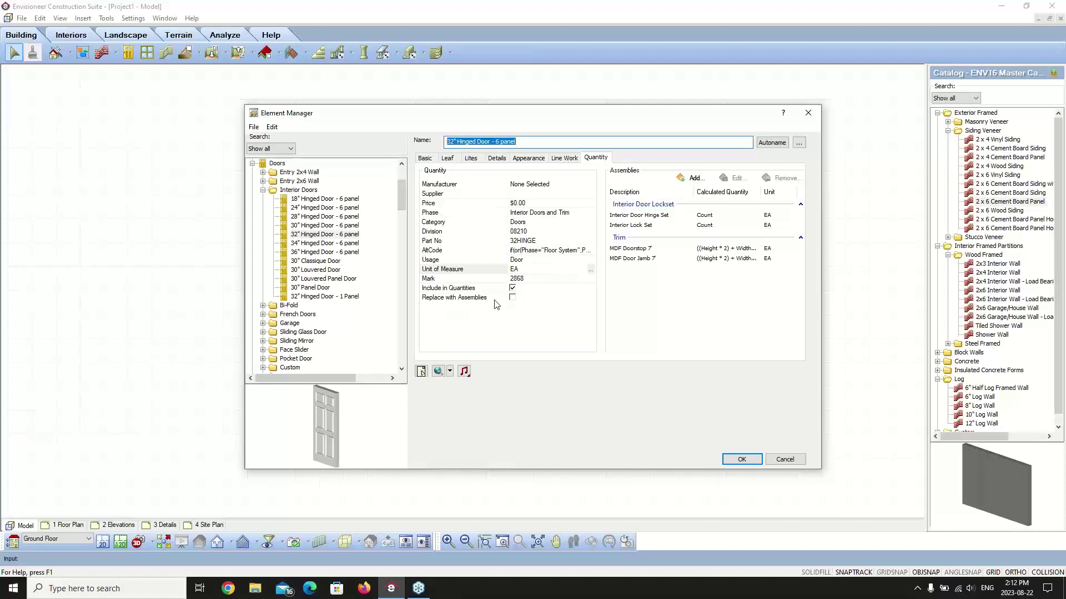
scroll(299, 280, "down", 10)
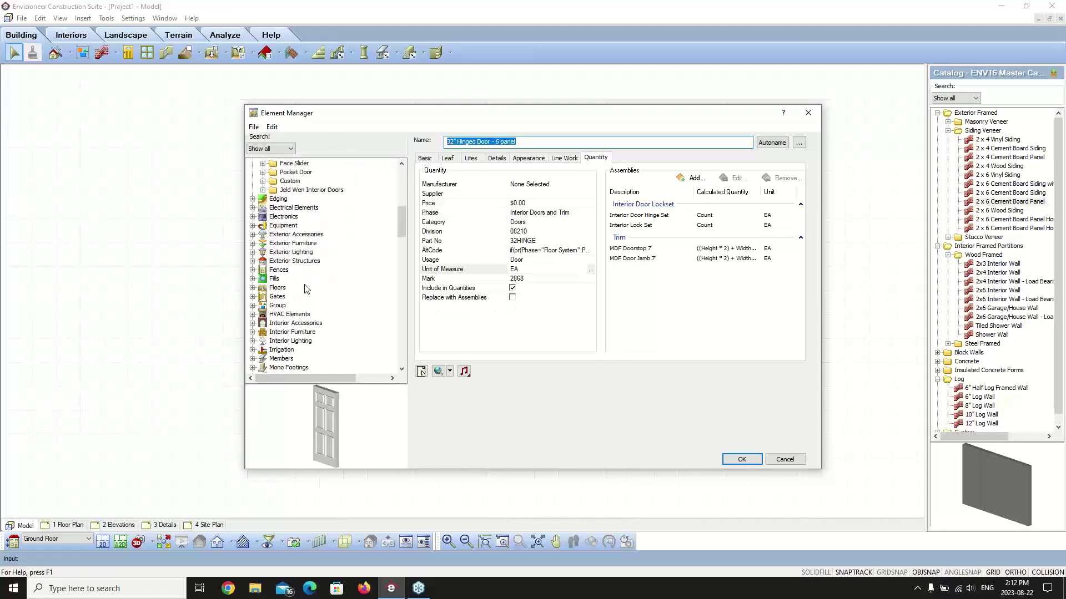
scroll(311, 291, "down", 12)
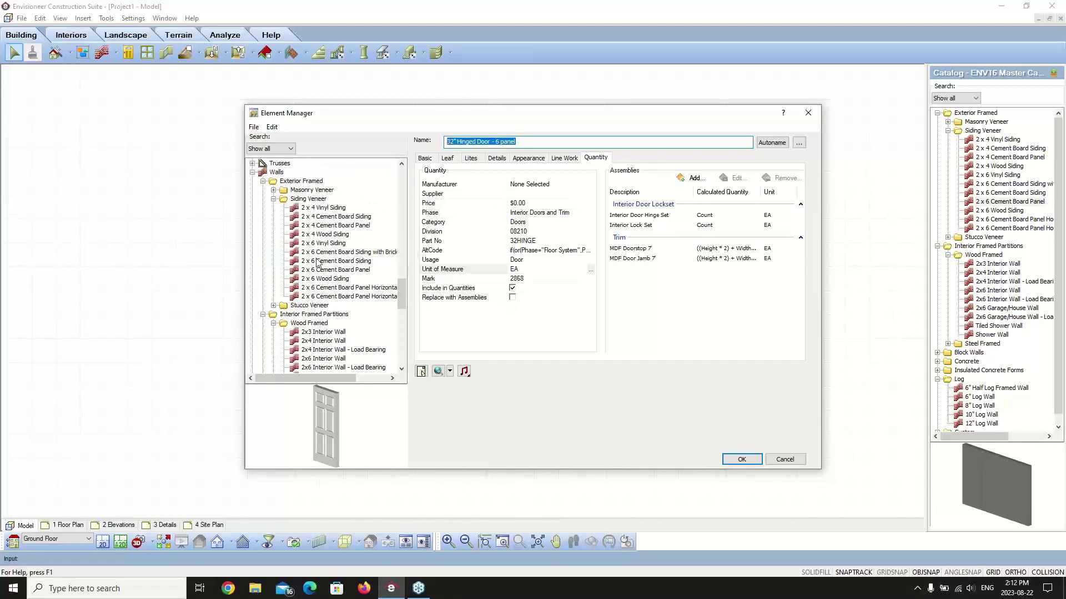
scroll(324, 270, "up", 1)
left_click(358, 234)
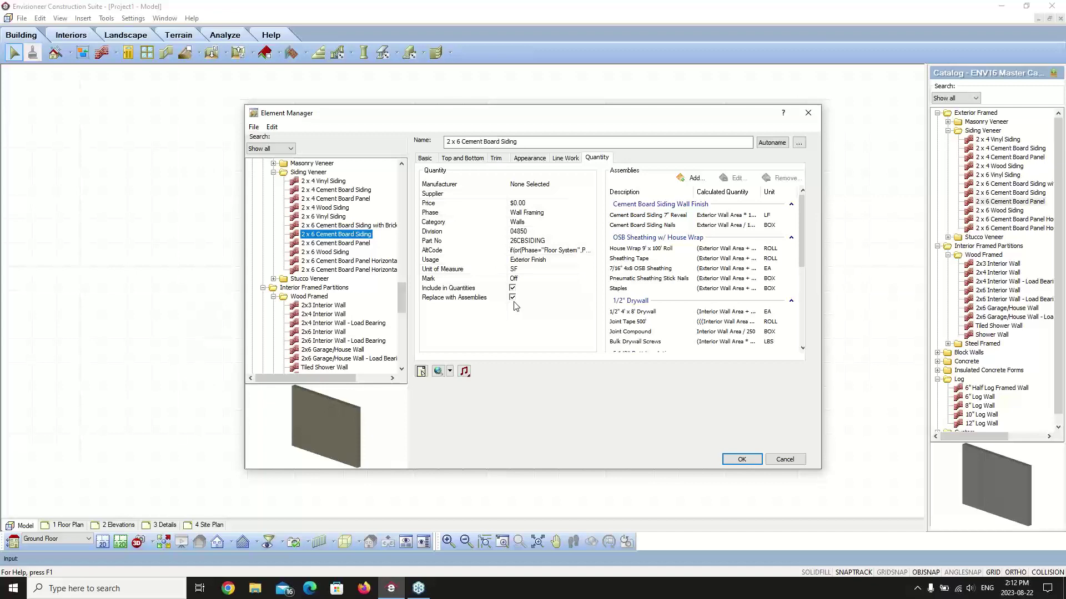
Return to the 32" Hinged Door - 6 panel and select Interior Door Hinge Set in its assemblies
scroll(331, 225, "up", 10)
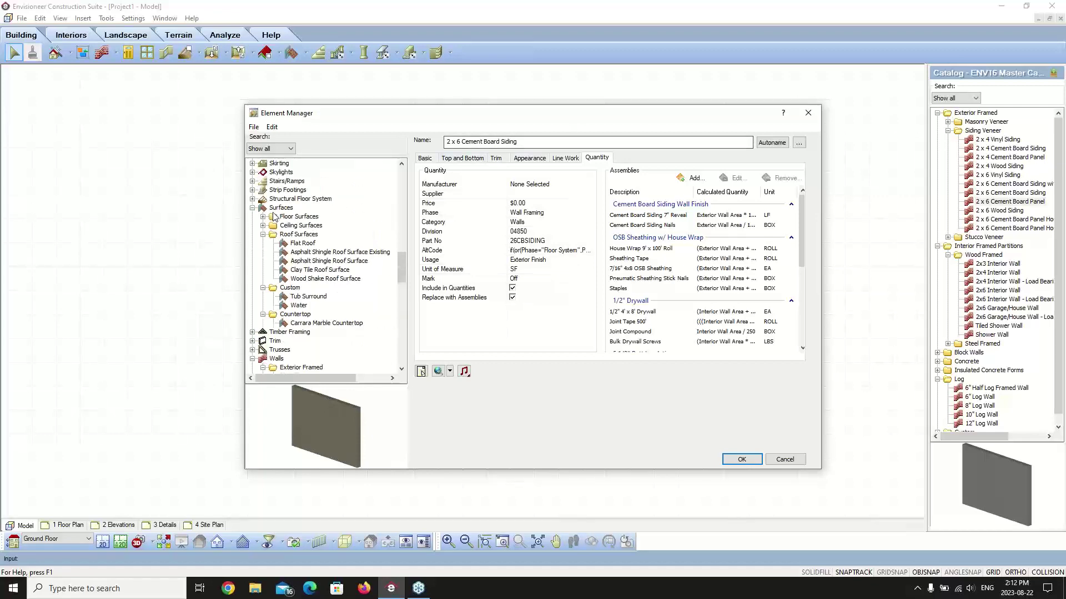
scroll(331, 225, "up", 10)
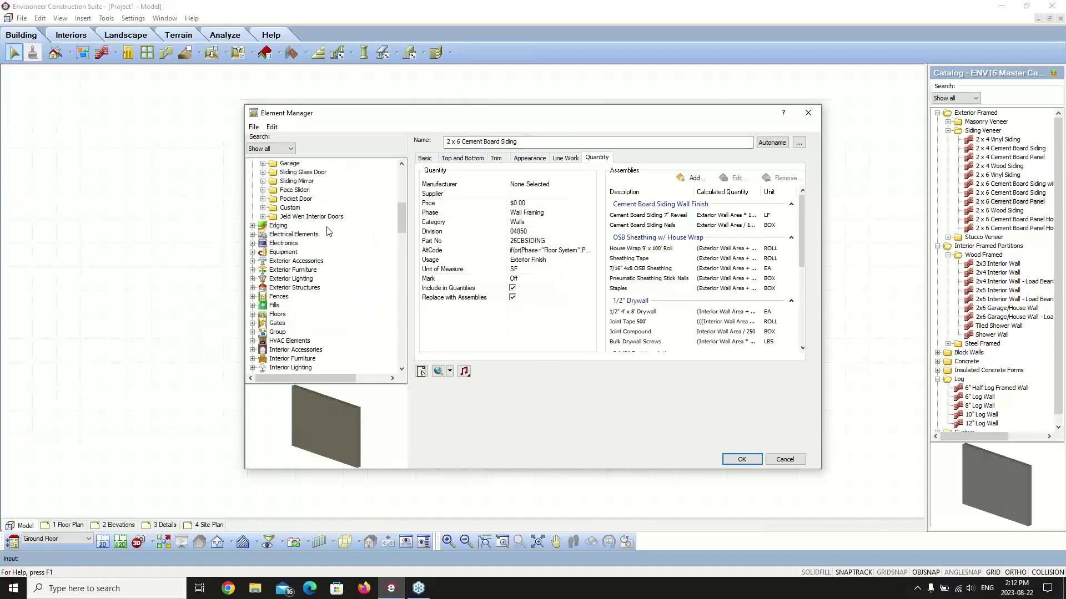
scroll(327, 231, "up", 2)
left_click(317, 235)
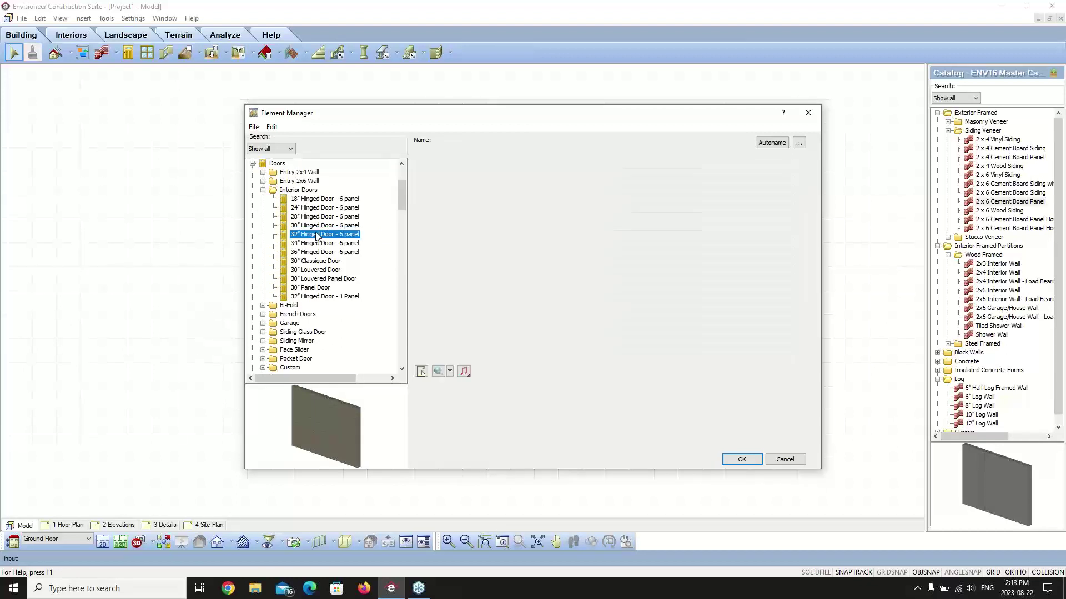
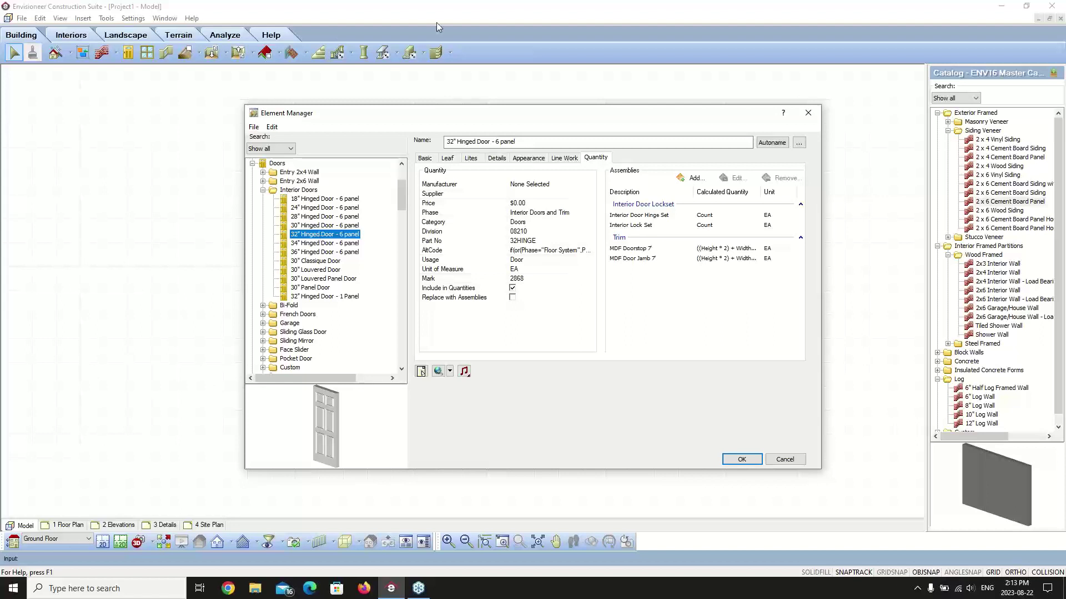
left_click(647, 216)
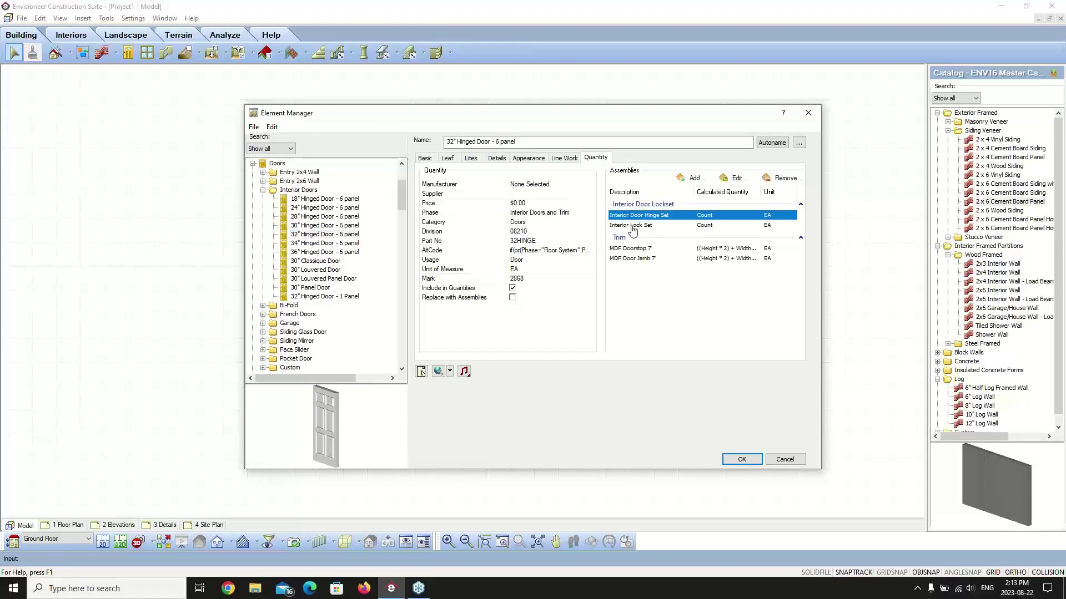
Open the Interior Door Lockset assembly for editing and examine the catalog parts that could replace its Interior Lock Set, without choosing another
left_click(737, 179)
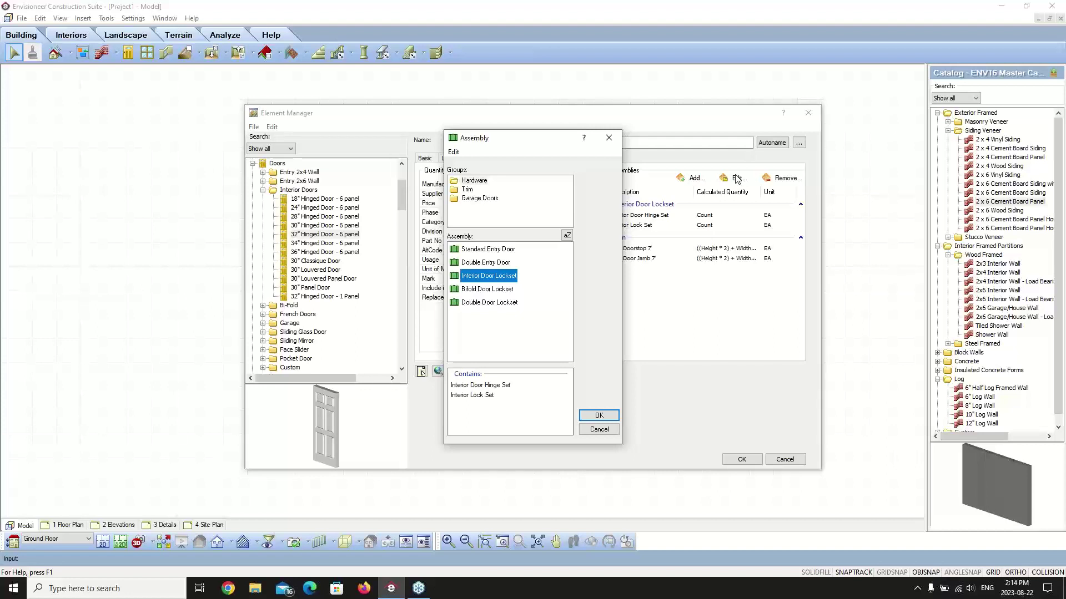
double_click(482, 282)
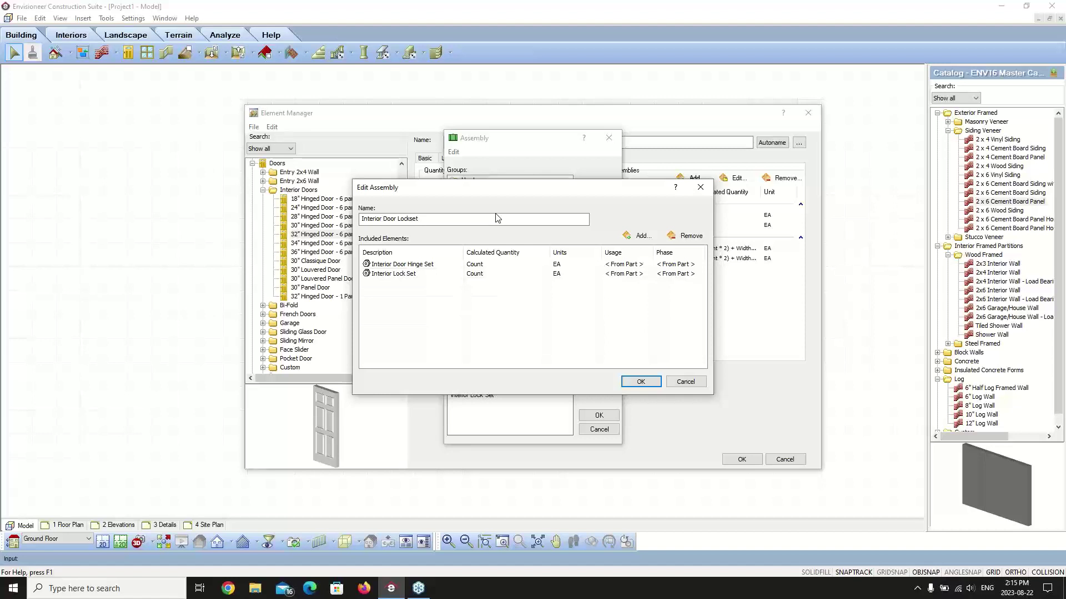
left_click(412, 276)
left_click(459, 274)
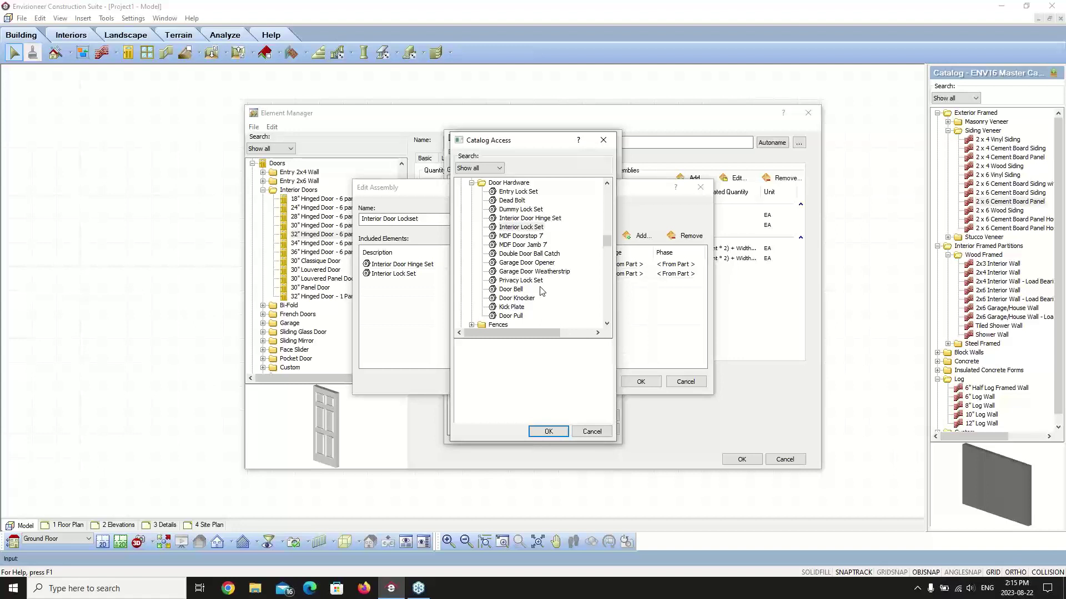
left_click(583, 430)
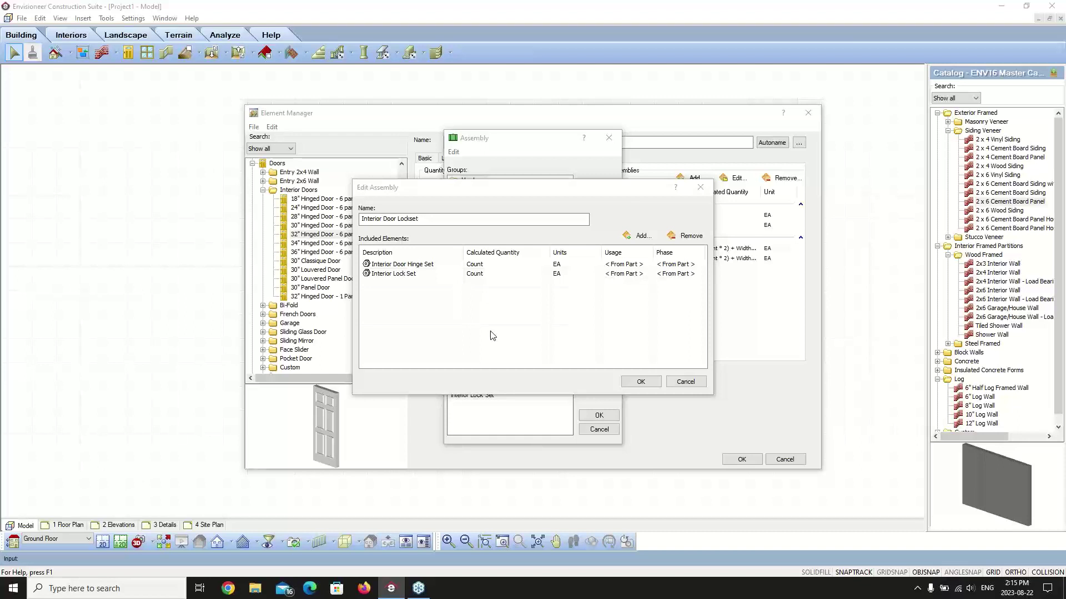
Examine the calculated quantity formula and available variables for Interior Lock Set in the assembly
left_click(391, 273)
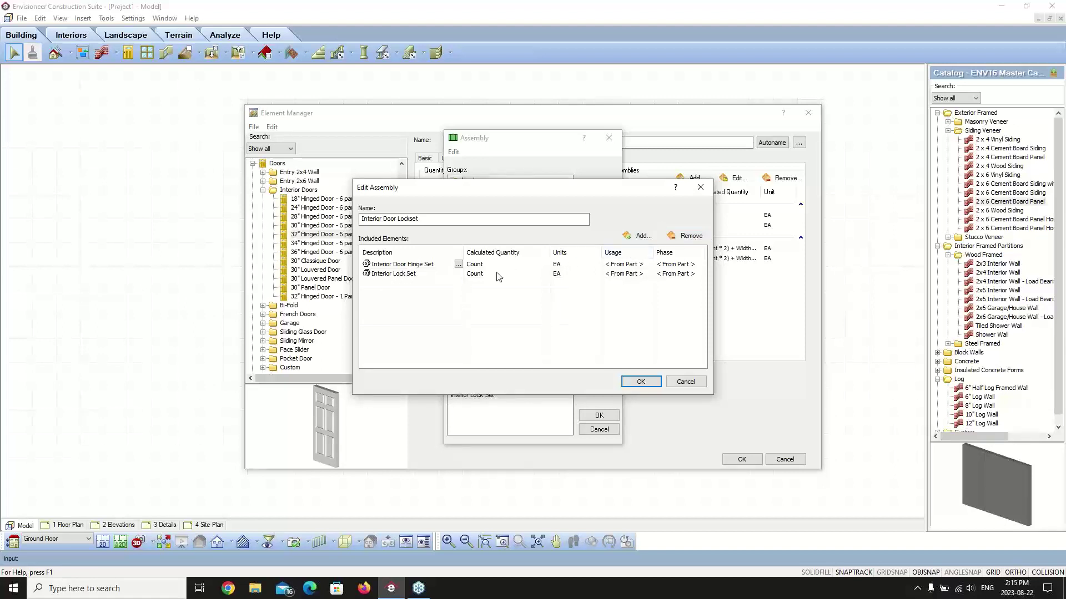
left_click(394, 275)
left_click(532, 275)
left_click(544, 274)
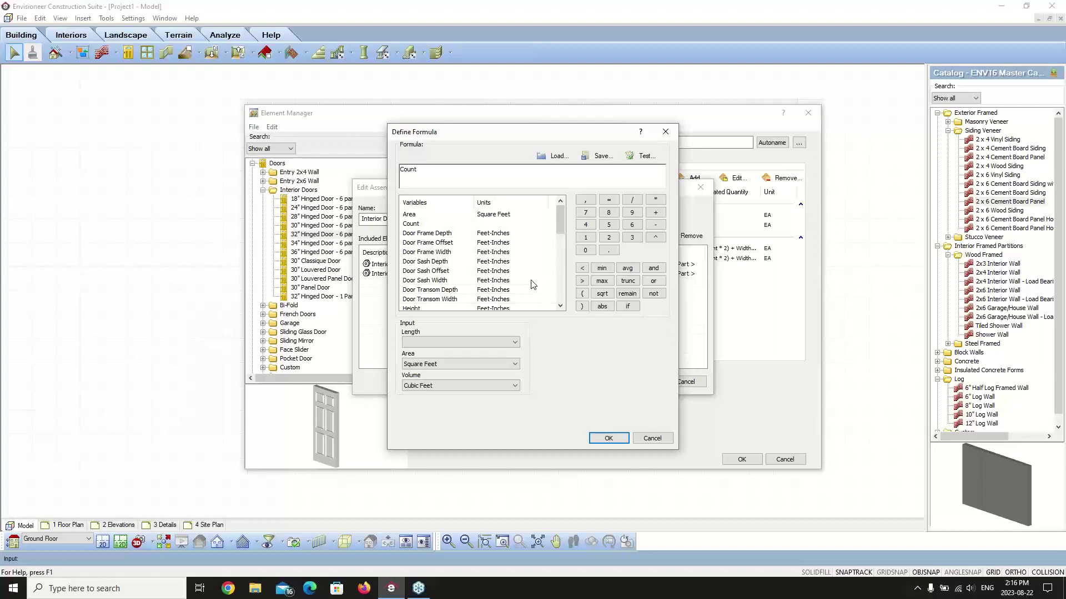
left_click(619, 437)
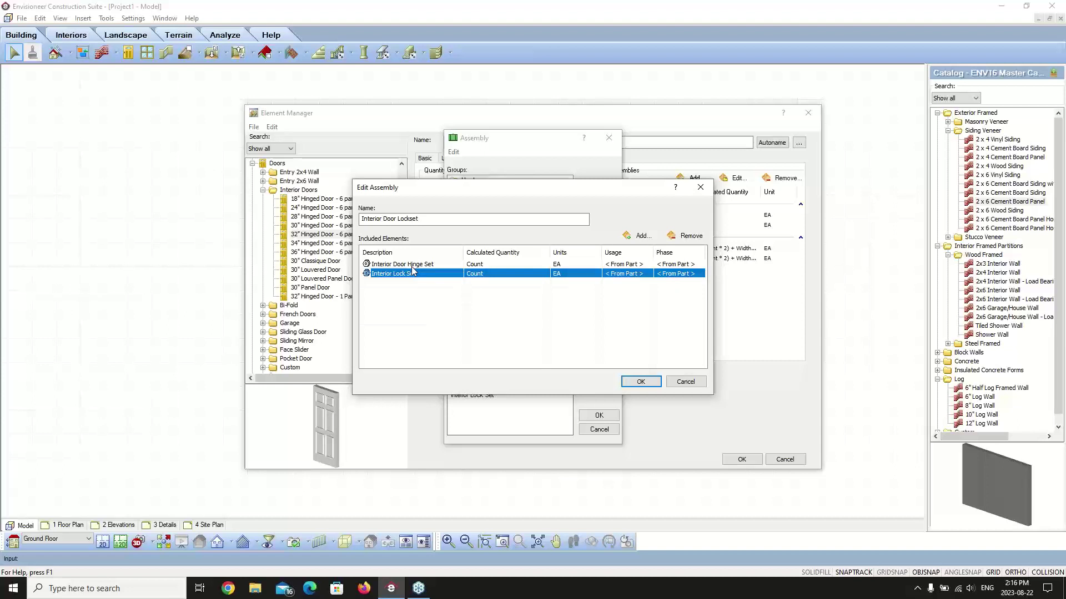
Try the formula Count*3 for Interior Door Hinge Set's calculated quantity, and leave the assembly without saving
left_click(496, 266)
left_click(546, 264)
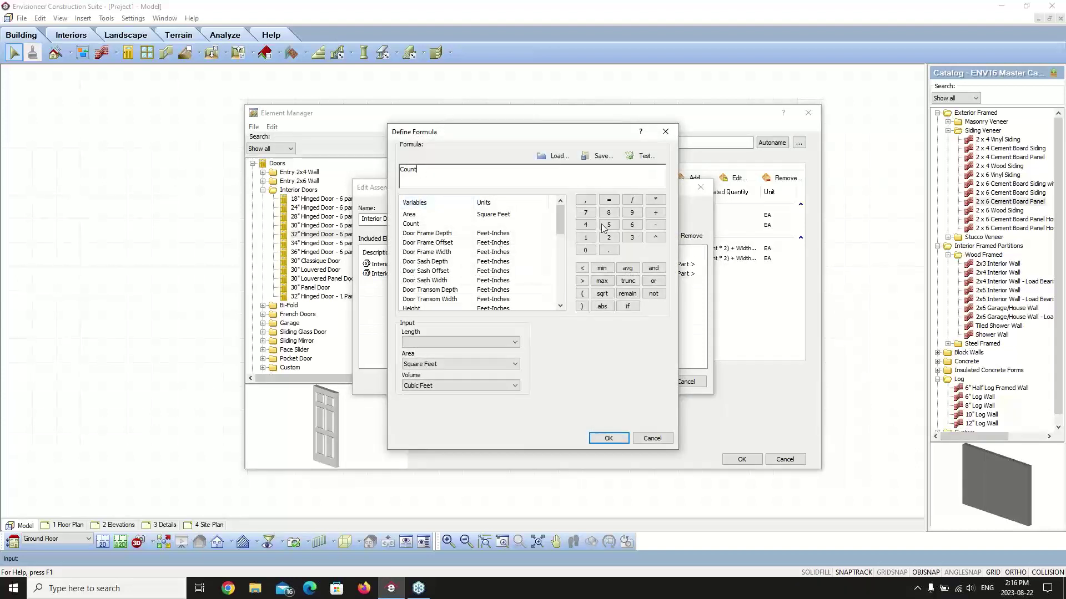
left_click(656, 199)
left_click(631, 237)
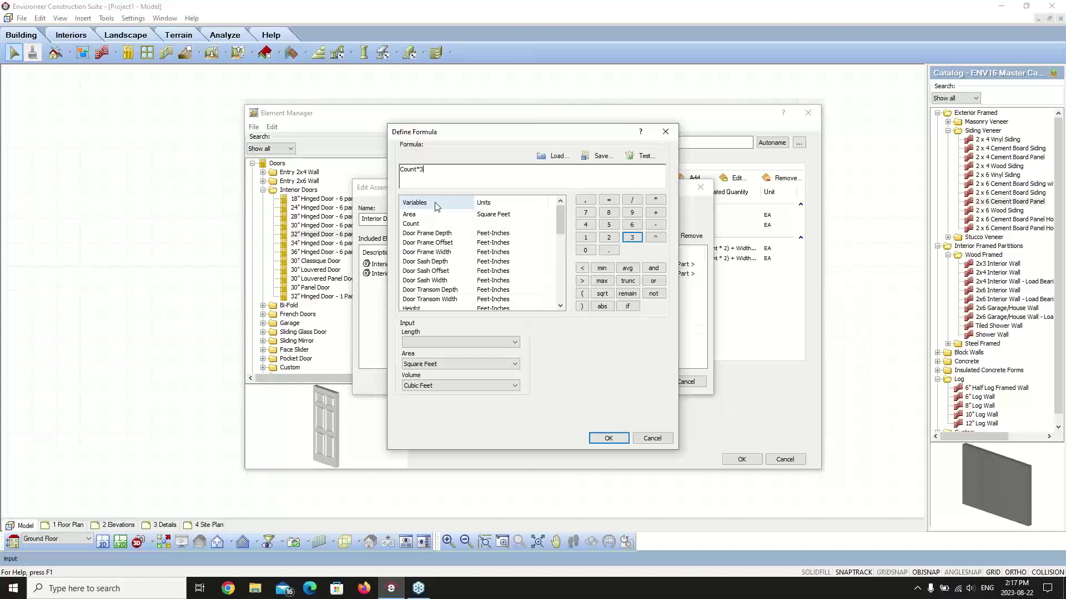
key("BackSpace")
key("BackSpace")
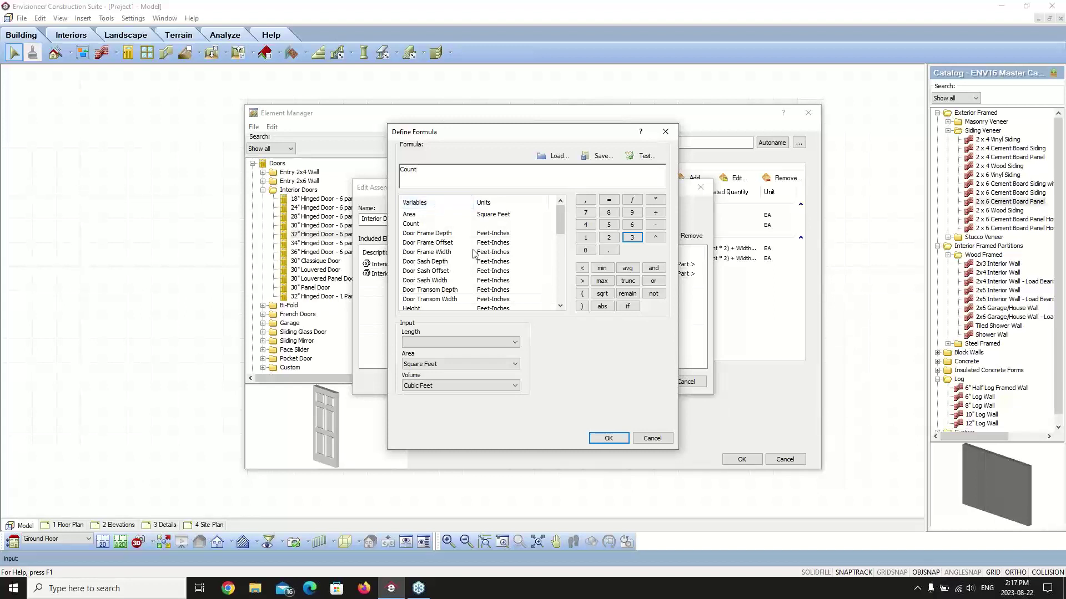
left_click(652, 438)
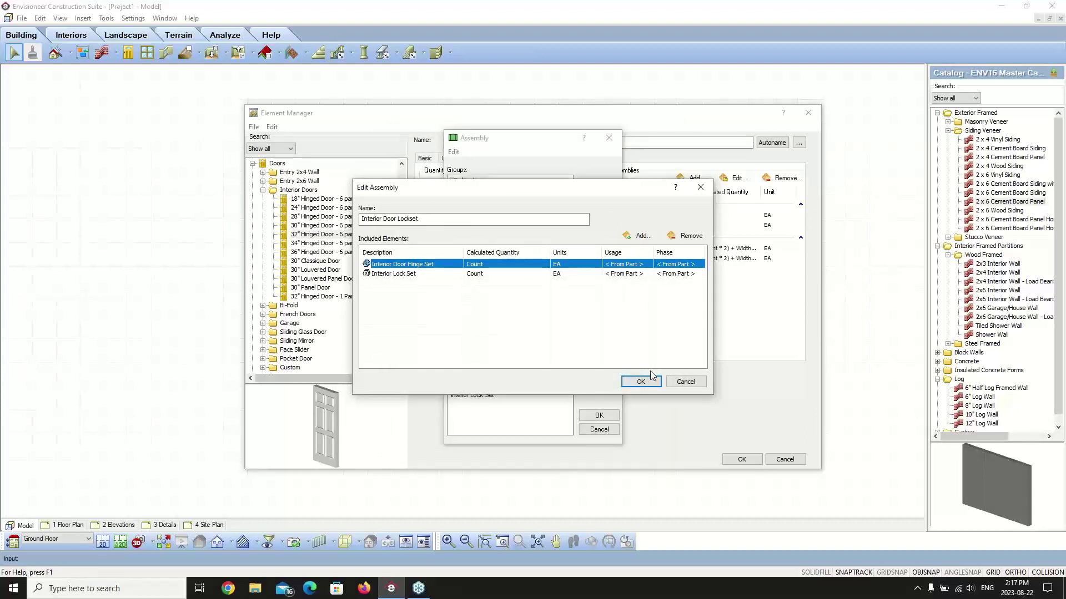
left_click(687, 382)
left_click(615, 428)
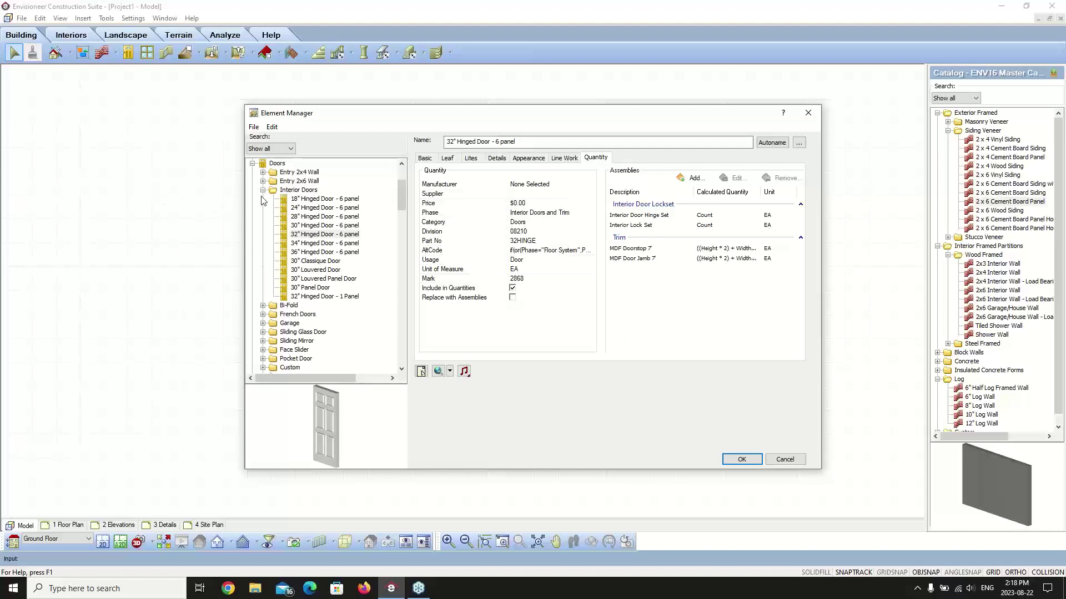
Collapse the doors and display the quantity properties of the 4' Standard Wood Fence among the privacy fences
left_click(252, 163)
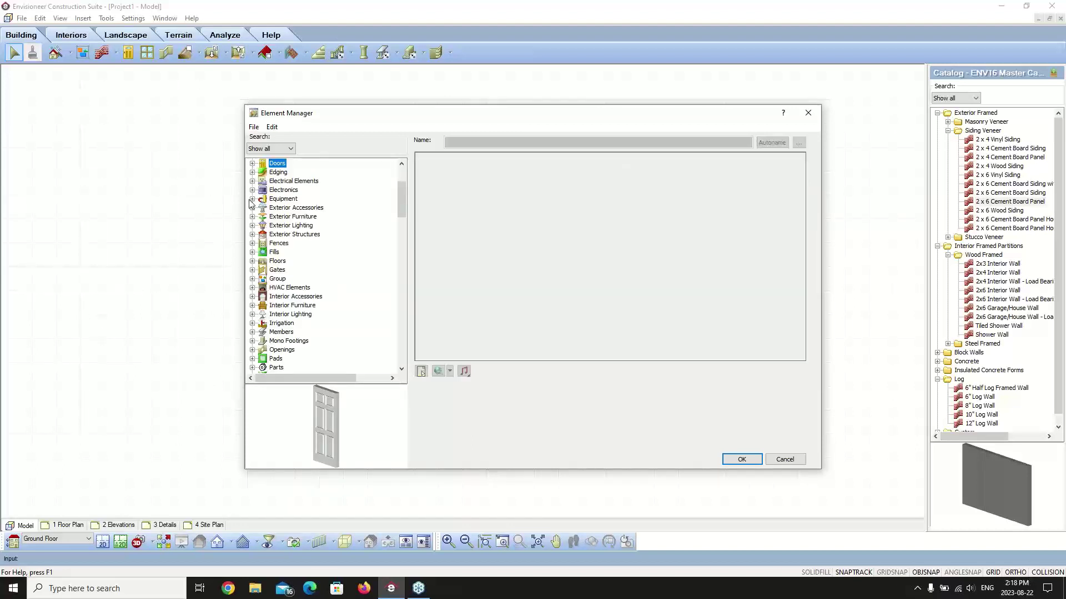
left_click(253, 243)
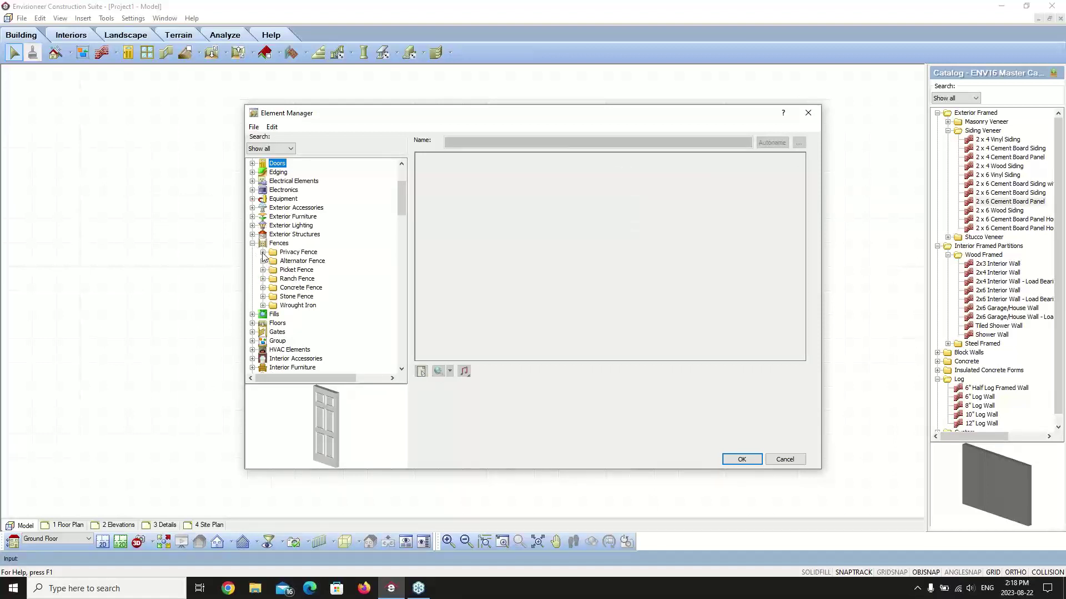
left_click(263, 253)
left_click(324, 262)
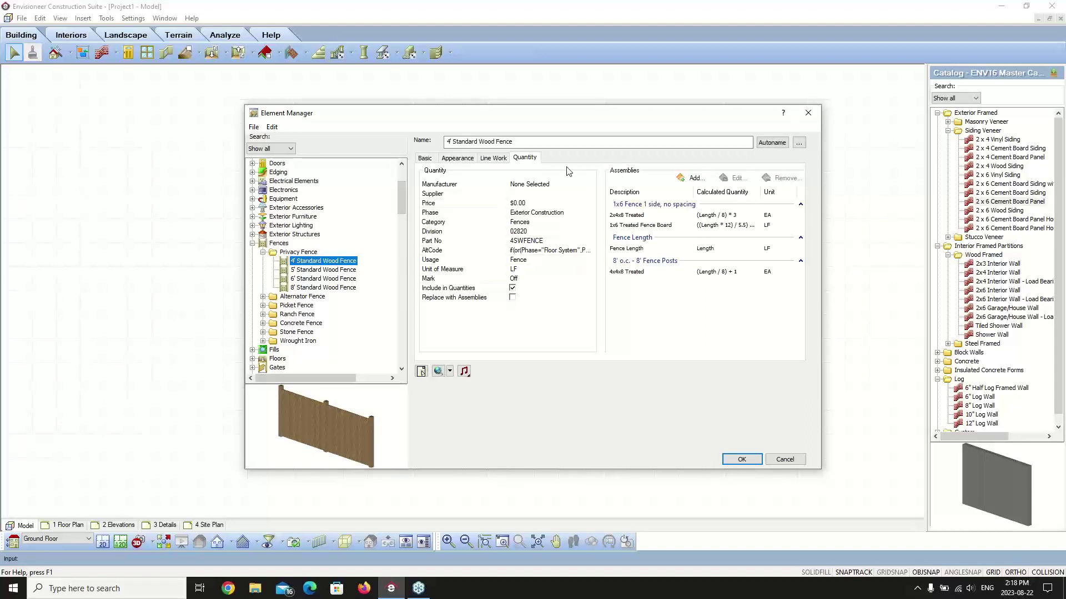
left_click(526, 160)
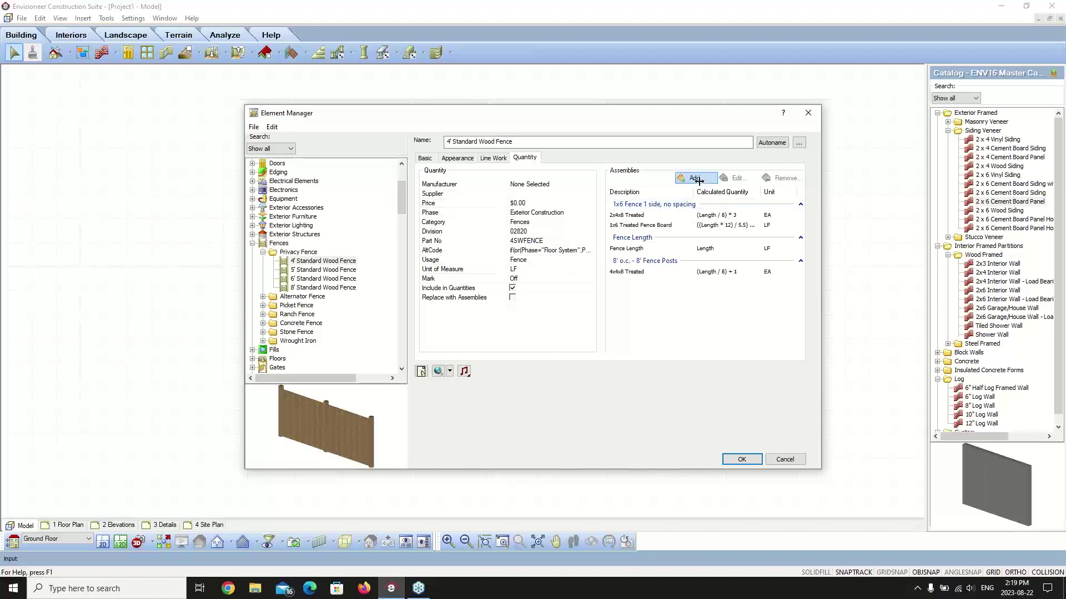
Open the 1x6 Fence 1 side, no spacing assembly for editing and display the quantity formula of 2x4x8 Treated
left_click(643, 214)
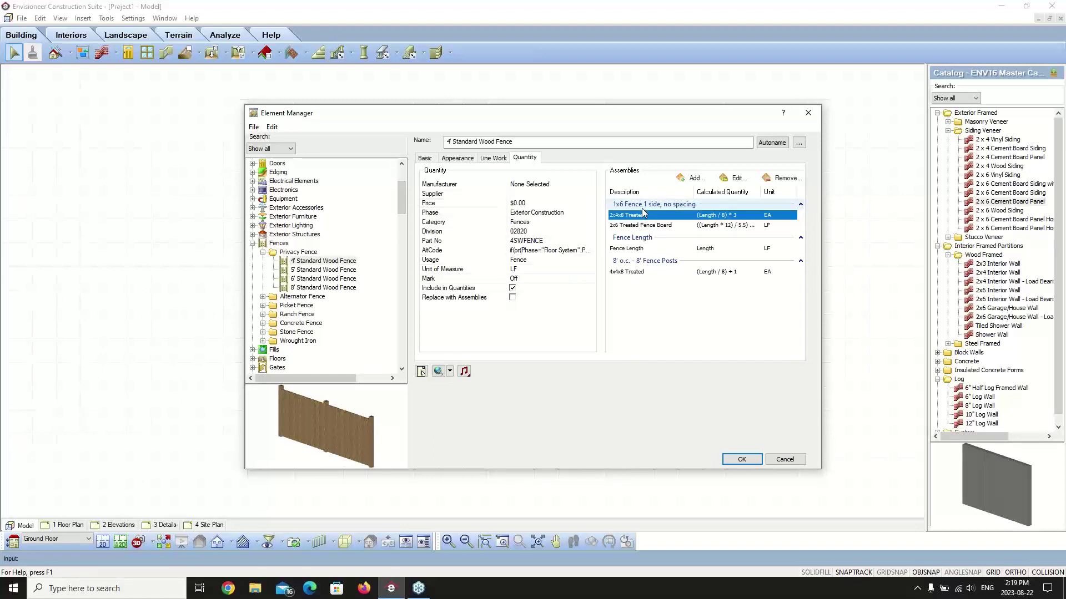
left_click(737, 178)
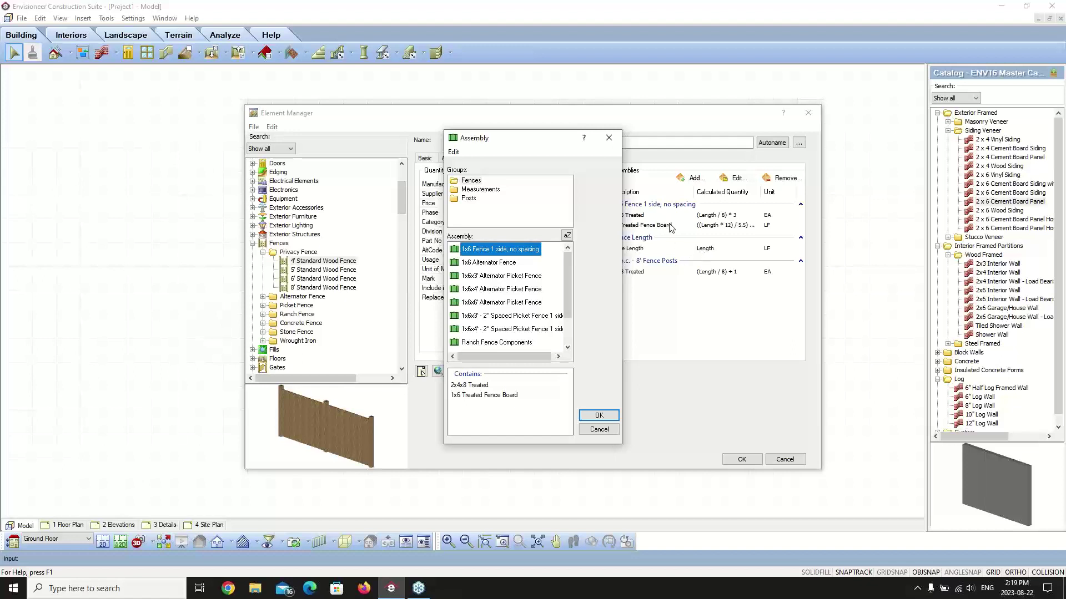
double_click(493, 251)
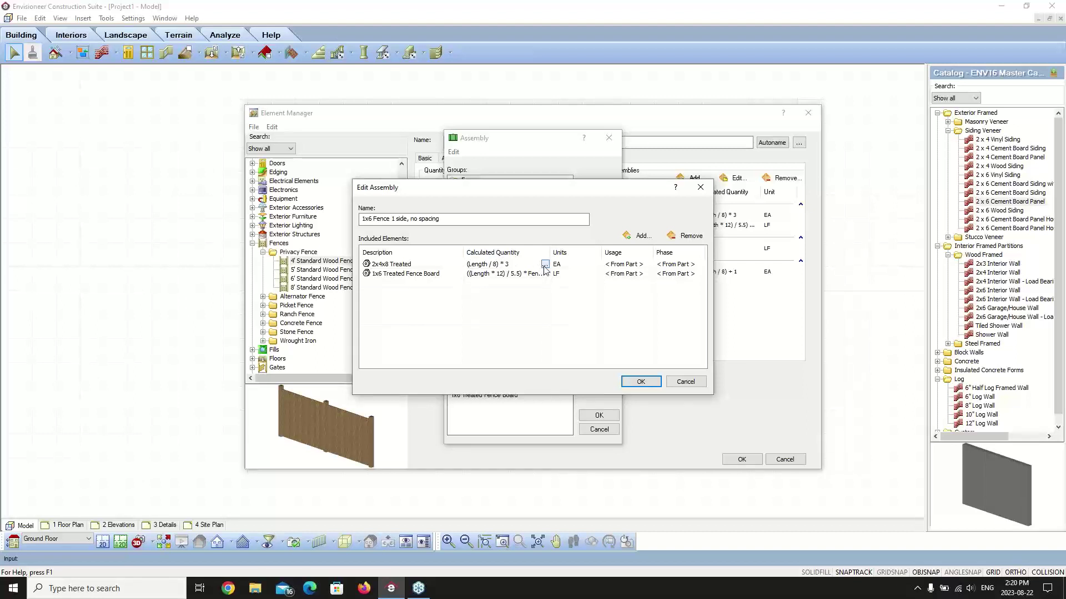
left_click(546, 265)
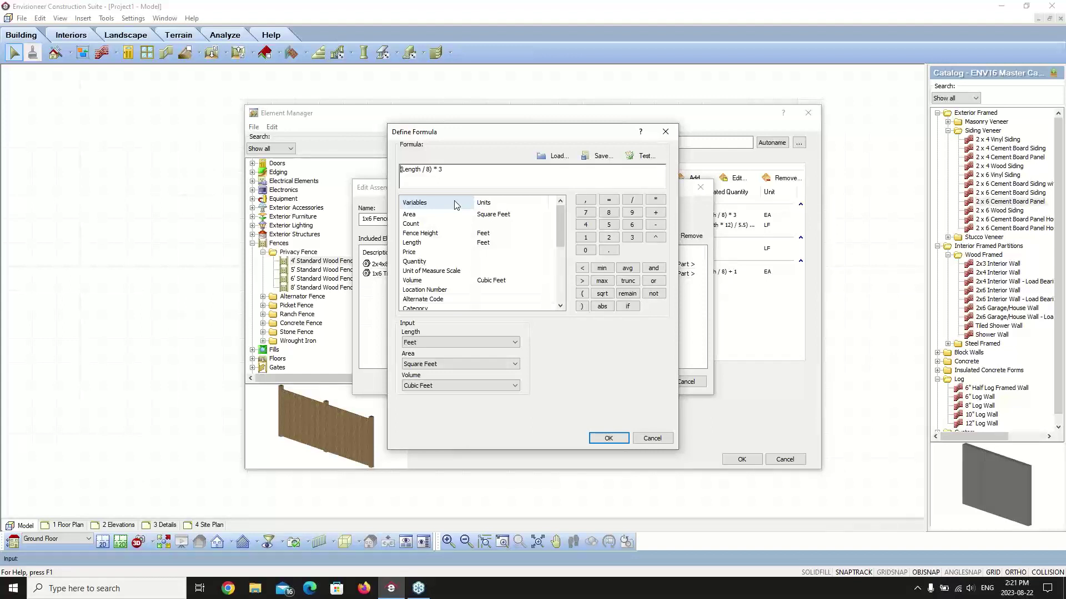
Rewrite the 2x4x8 Treated quantity formula as (trunc((Length / 8)+1)) * 3
left_click(629, 282)
type(")")
key("BackSpace")
left_click(582, 306)
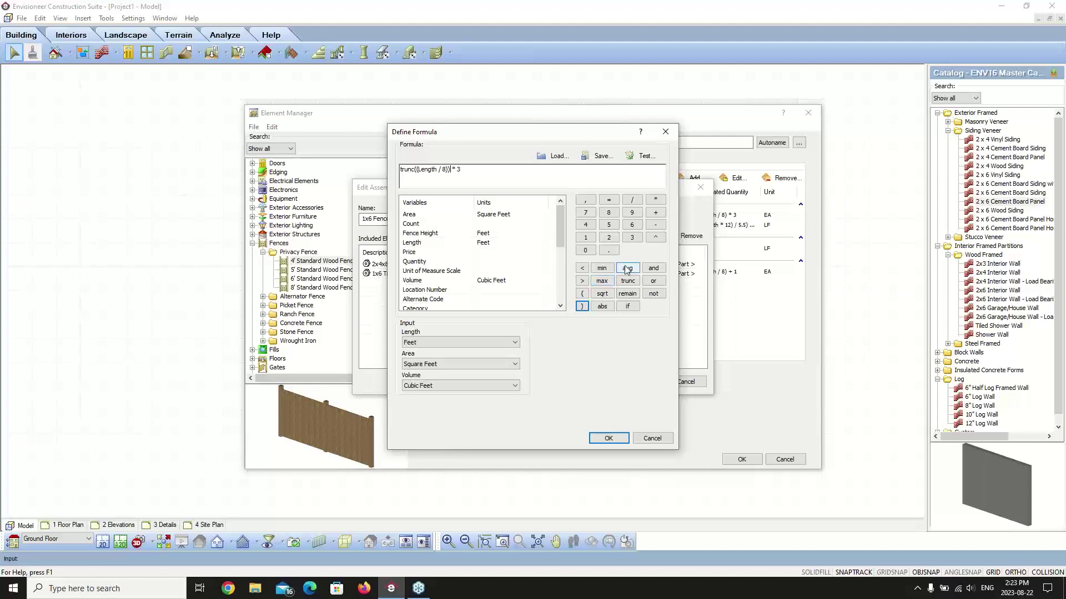
left_click(448, 170)
type(")")
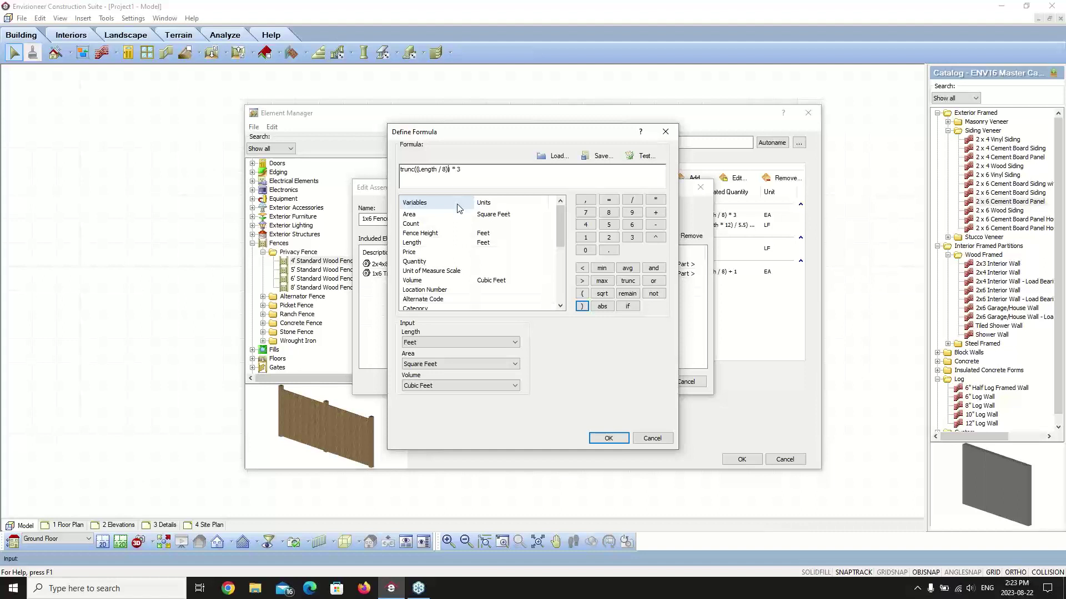
left_click(656, 213)
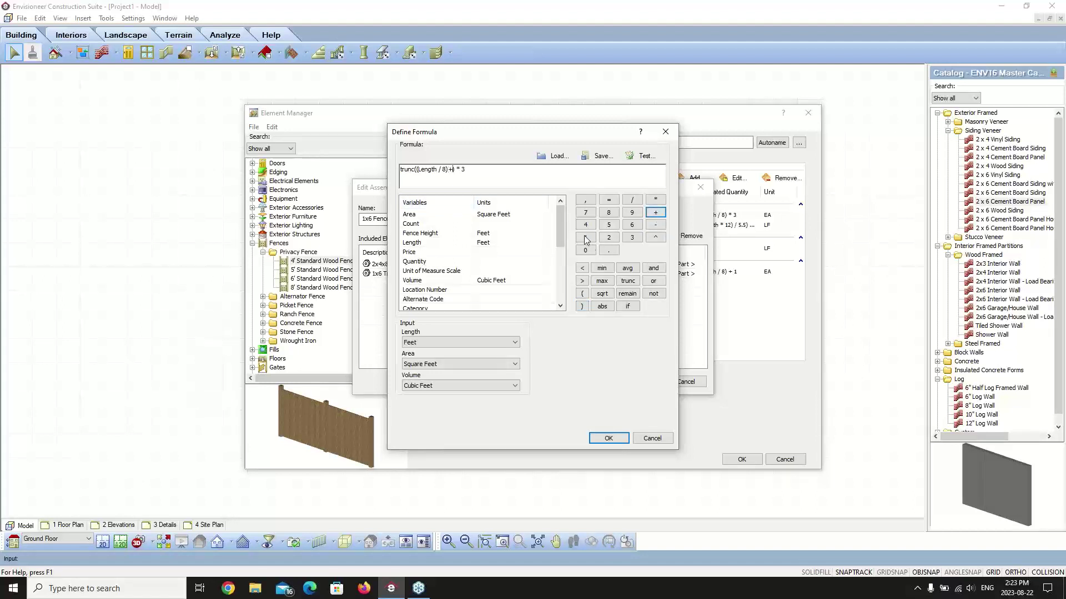
left_click(585, 237)
left_click(402, 170)
left_click(582, 294)
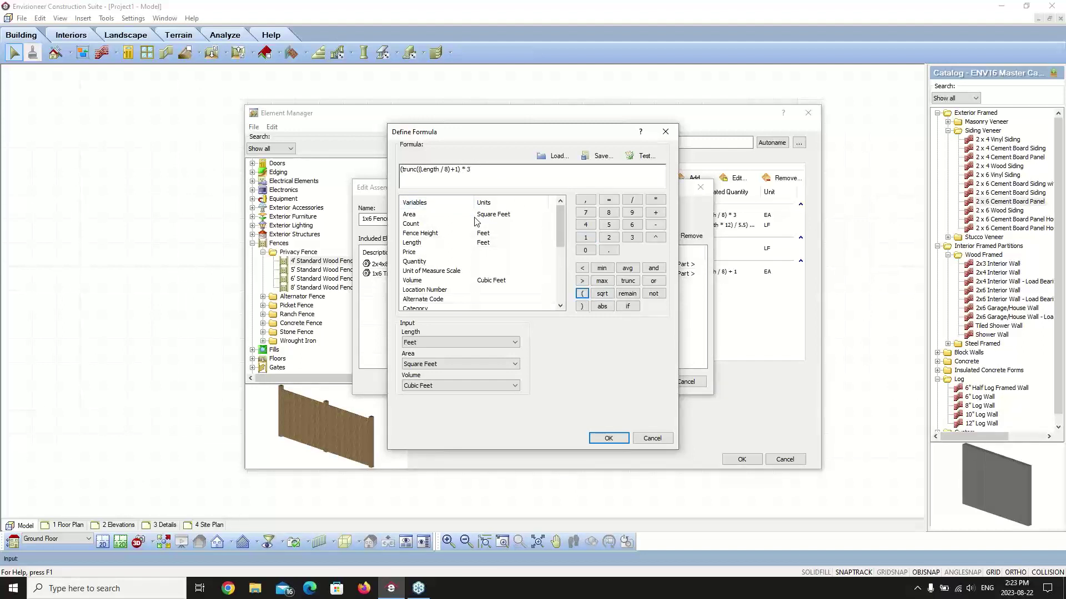
left_click(582, 306)
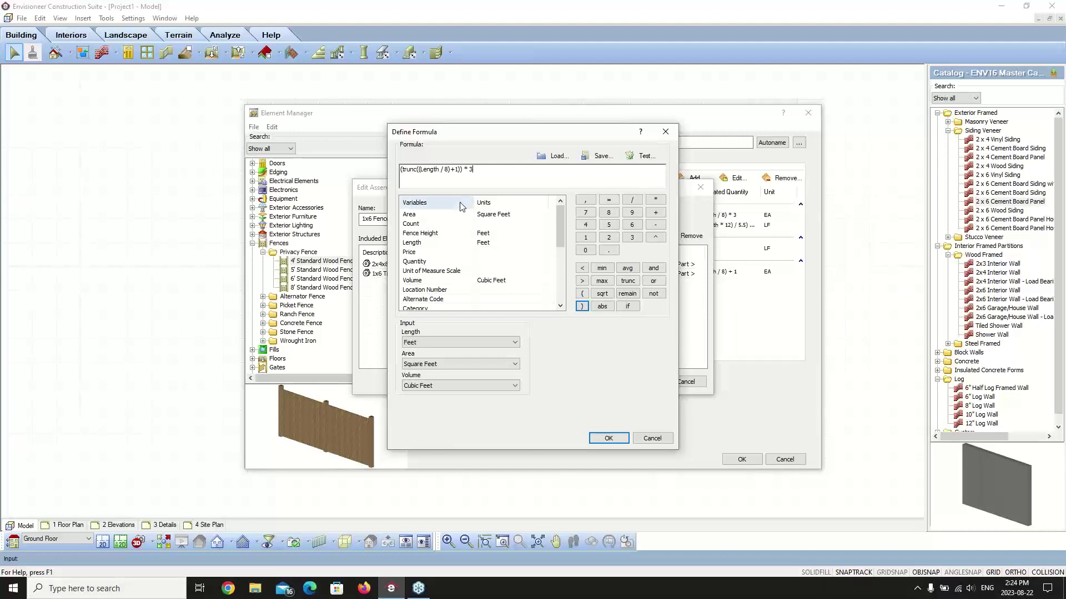
Test the fence formula with a Length of 20, and close the test
left_click(642, 156)
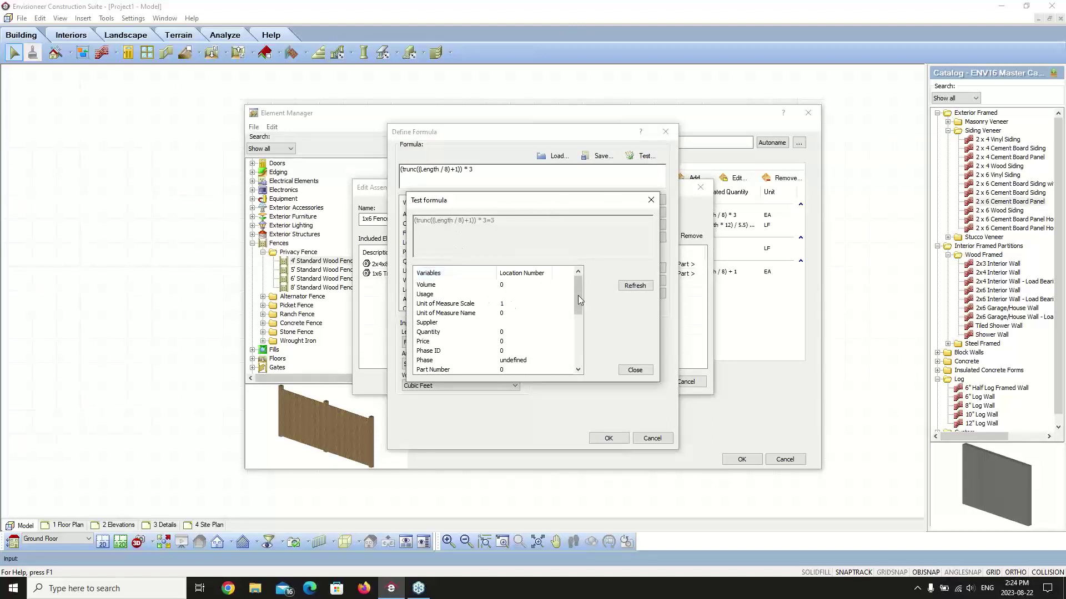
left_click_drag(581, 297, 584, 322)
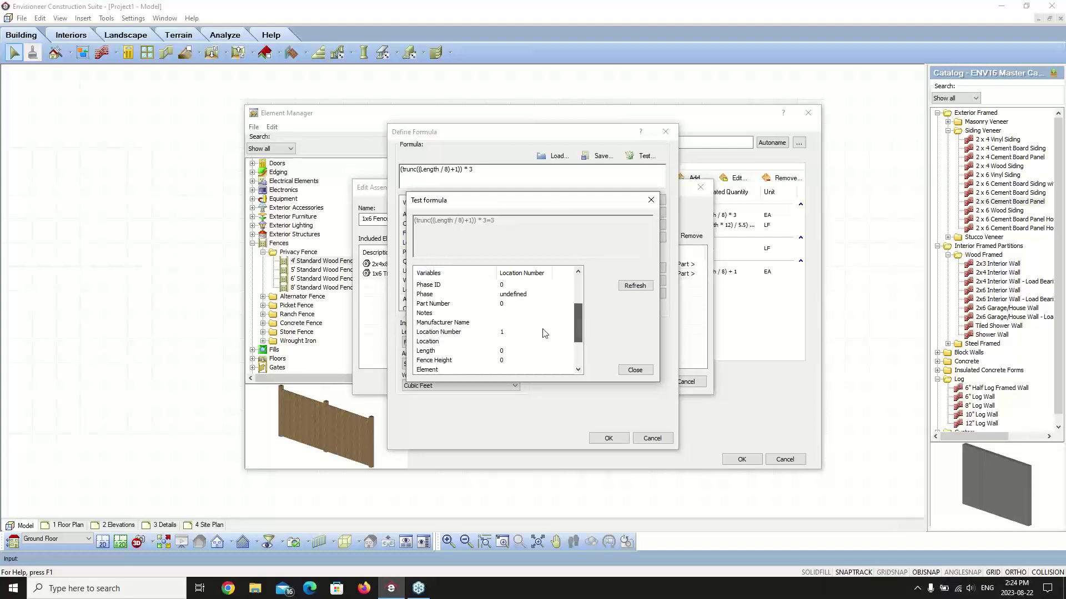
left_click(504, 352)
type("2")
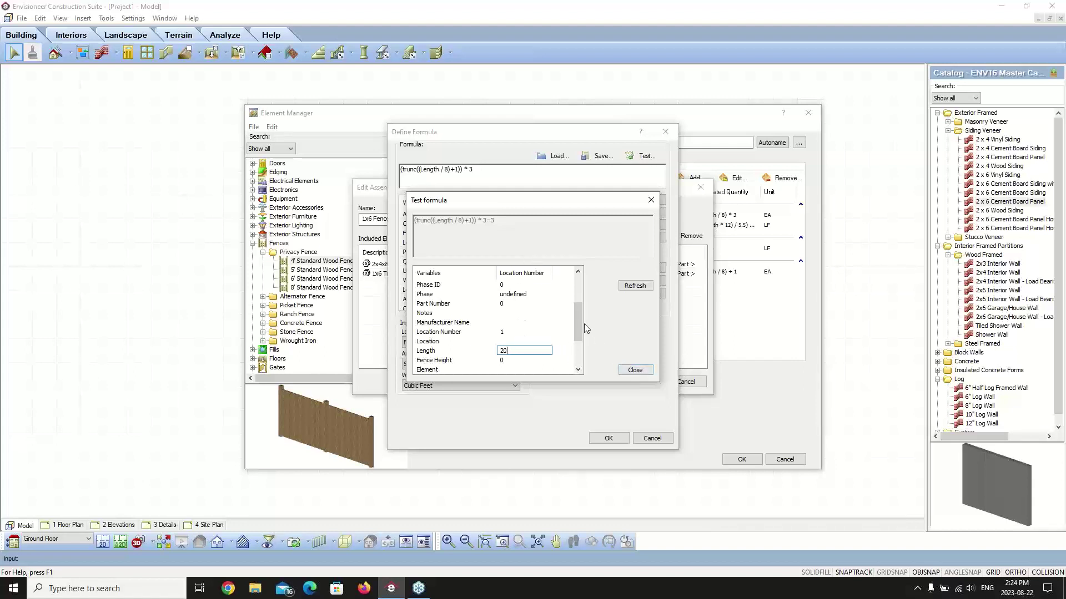
left_click_drag(577, 324, 582, 349)
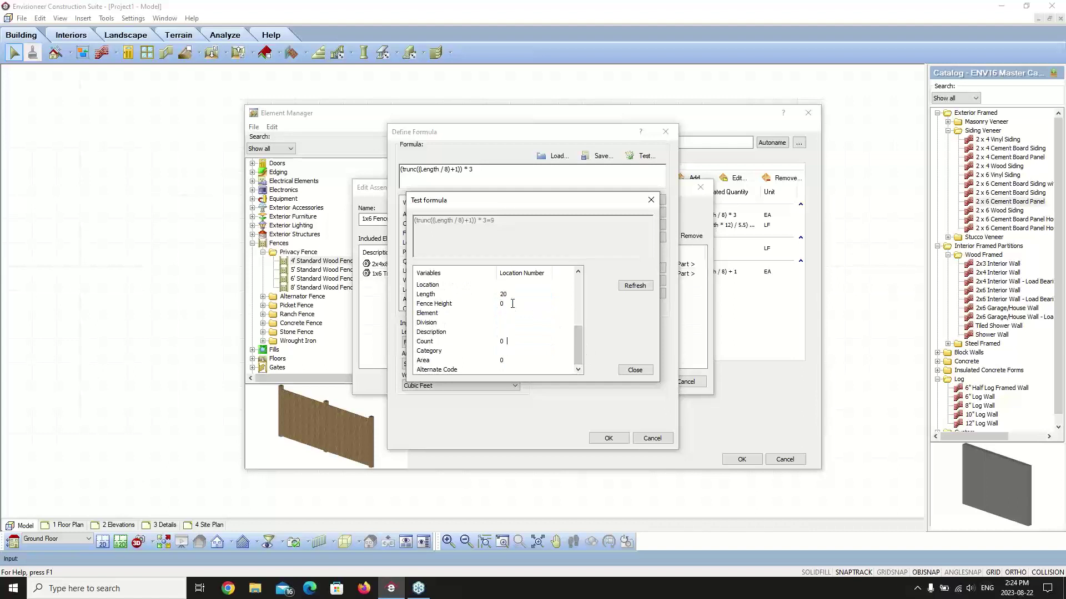
left_click(537, 305)
left_click(602, 160)
left_click(638, 371)
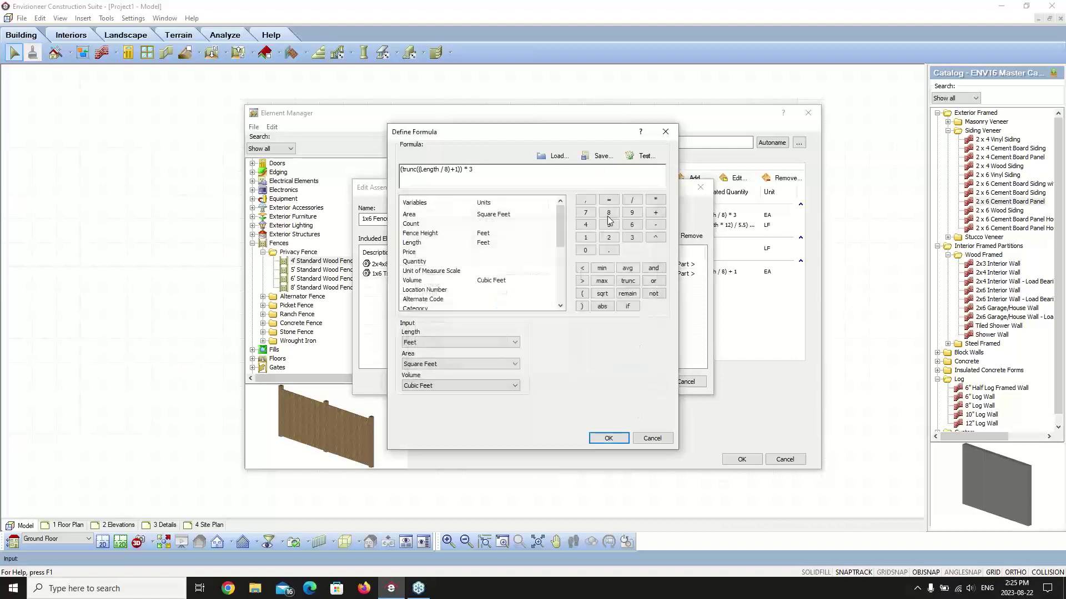
Leave the formula unsaved, discard the assembly edits and close the Element Manager without keeping changes
left_click(602, 159)
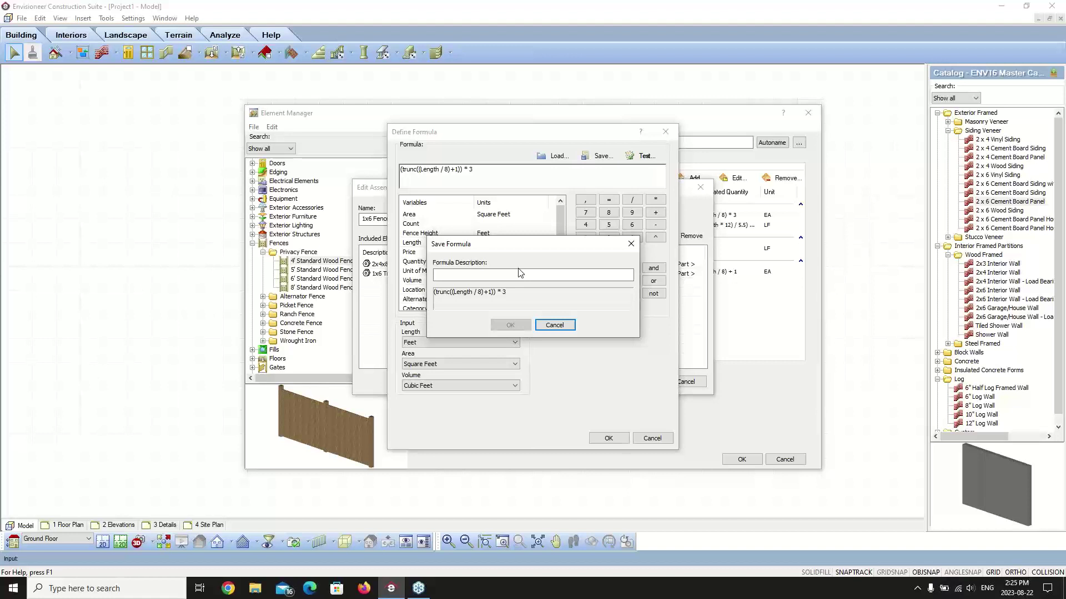
left_click(566, 326)
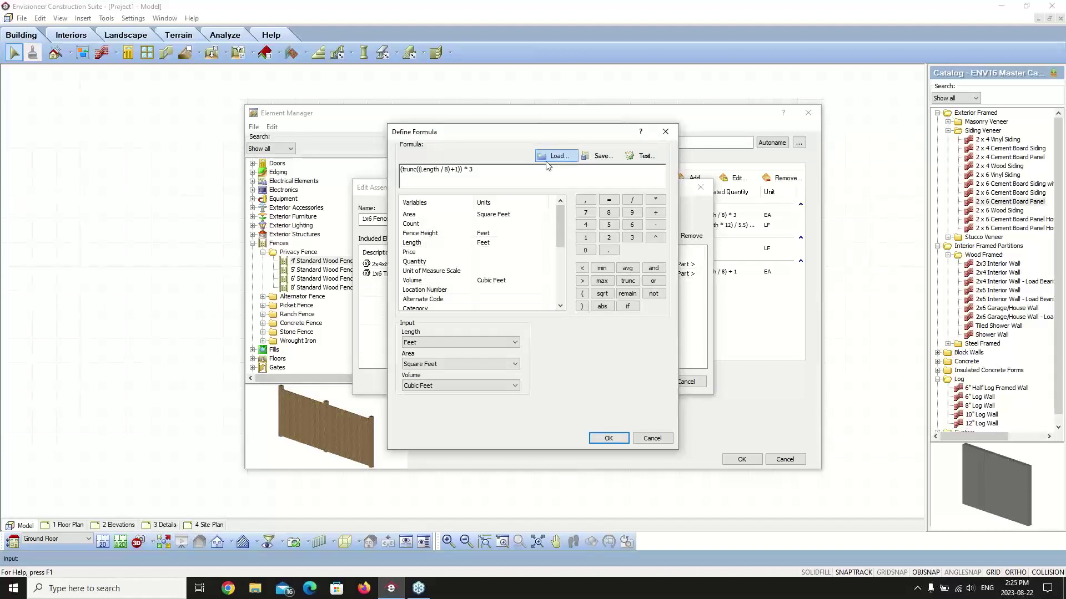
left_click(666, 439)
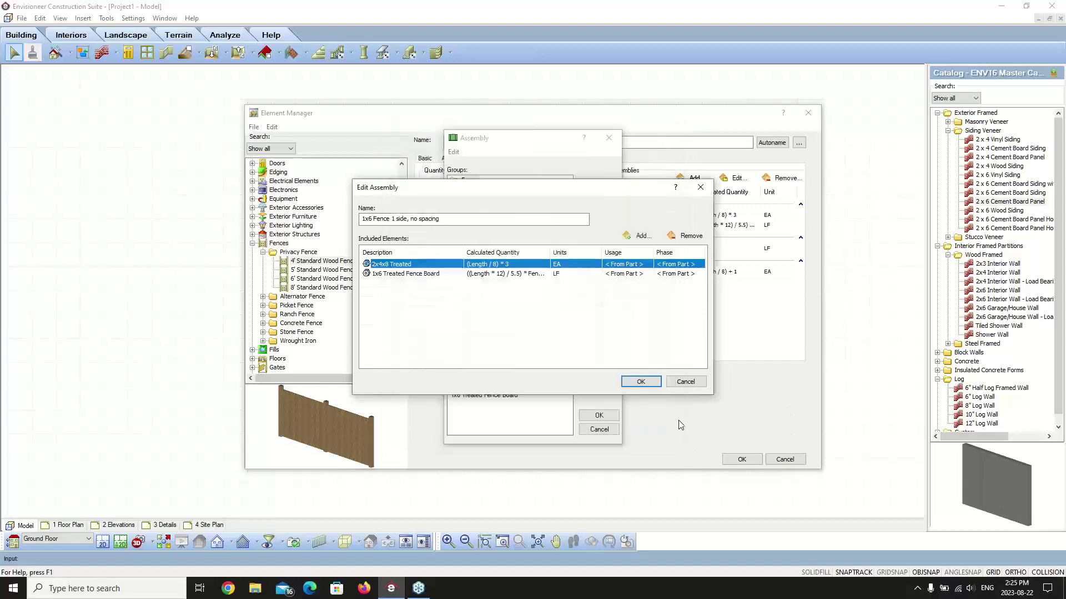
left_click(684, 382)
left_click(592, 428)
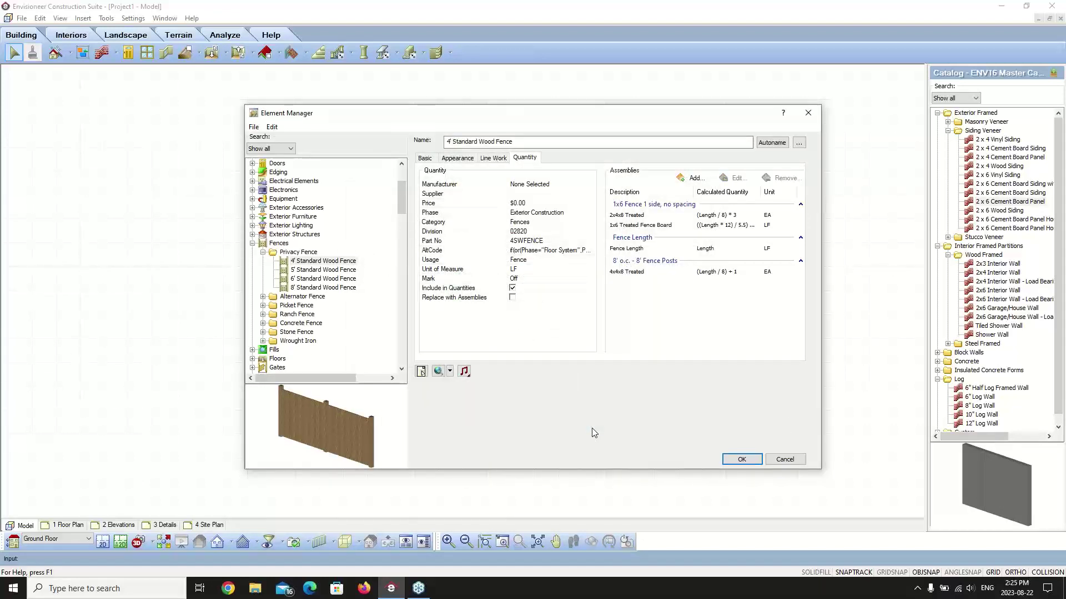
left_click(784, 459)
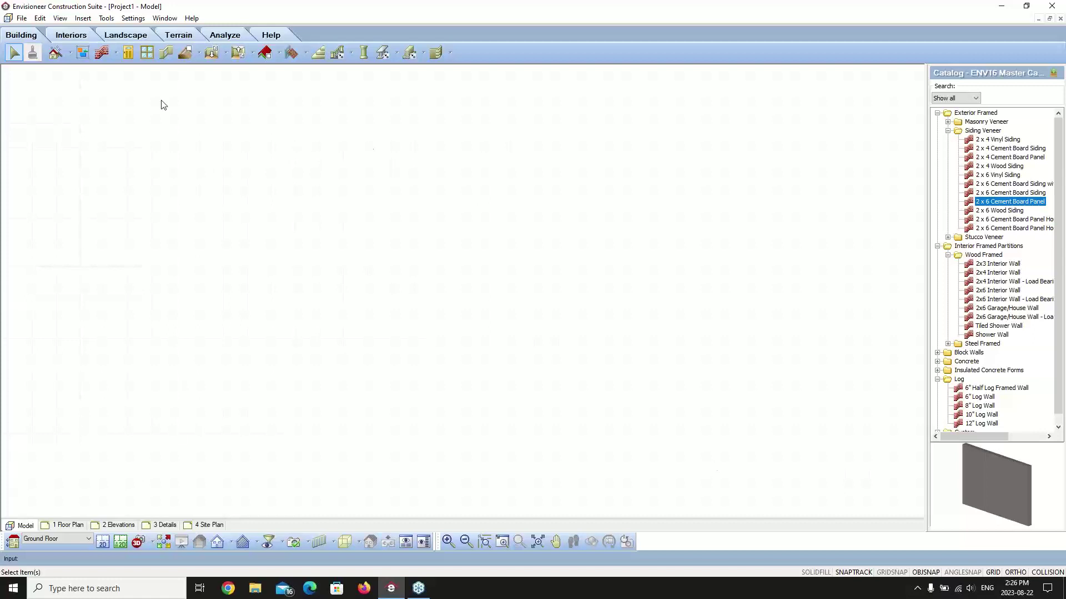
Draw a closed rectangle of 2 x 6 Cement Board Panel walls, about 23'-9" by 22'-10"
left_click(102, 53)
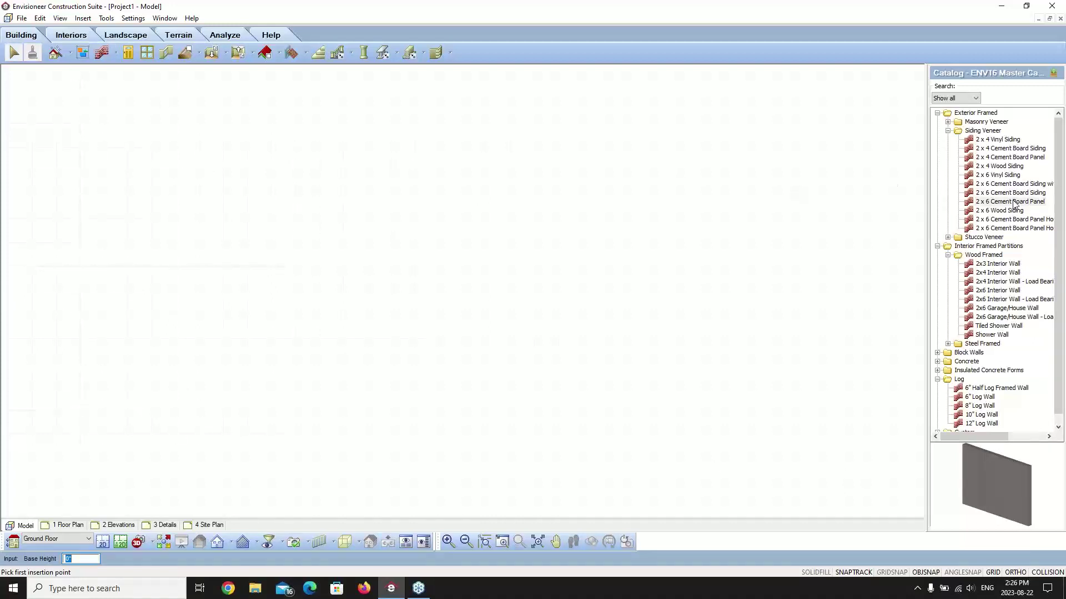
left_click(354, 223)
left_click(496, 223)
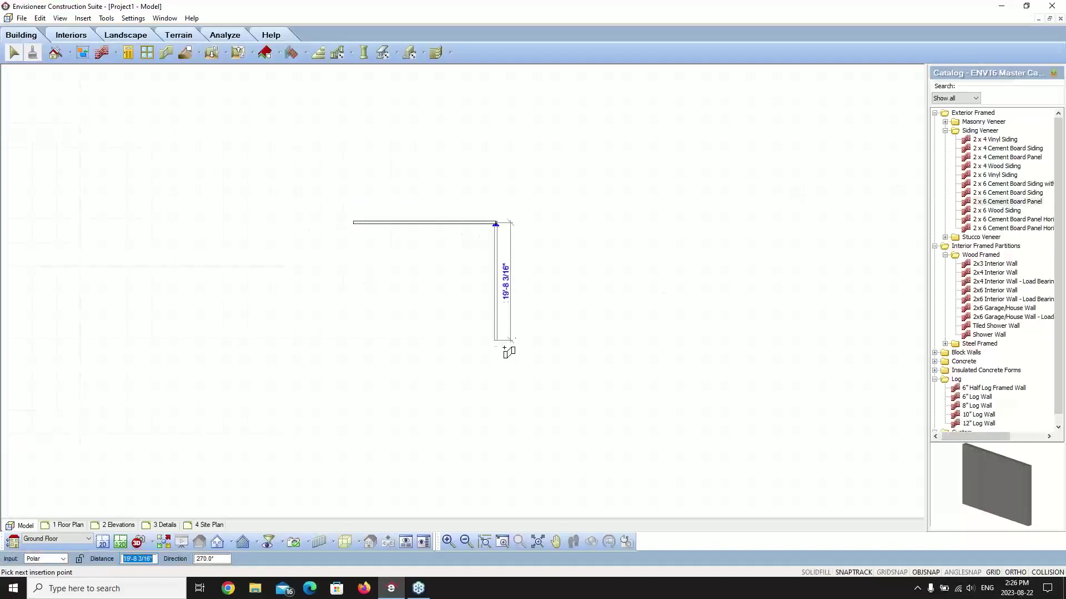
left_click(496, 359)
left_click(351, 358)
left_click(354, 224)
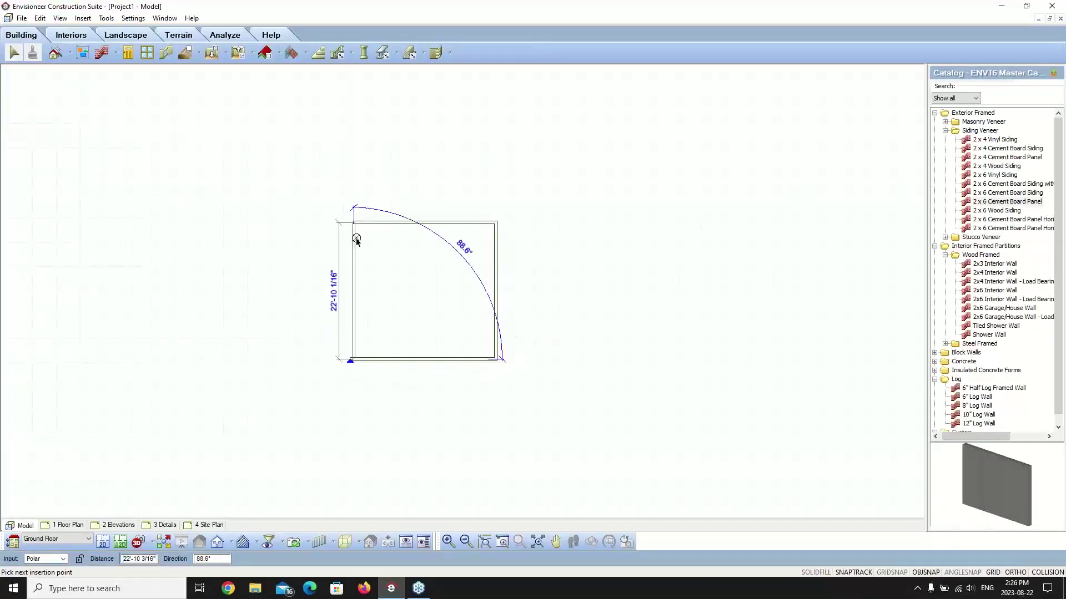
right_click(406, 293)
left_click(425, 299)
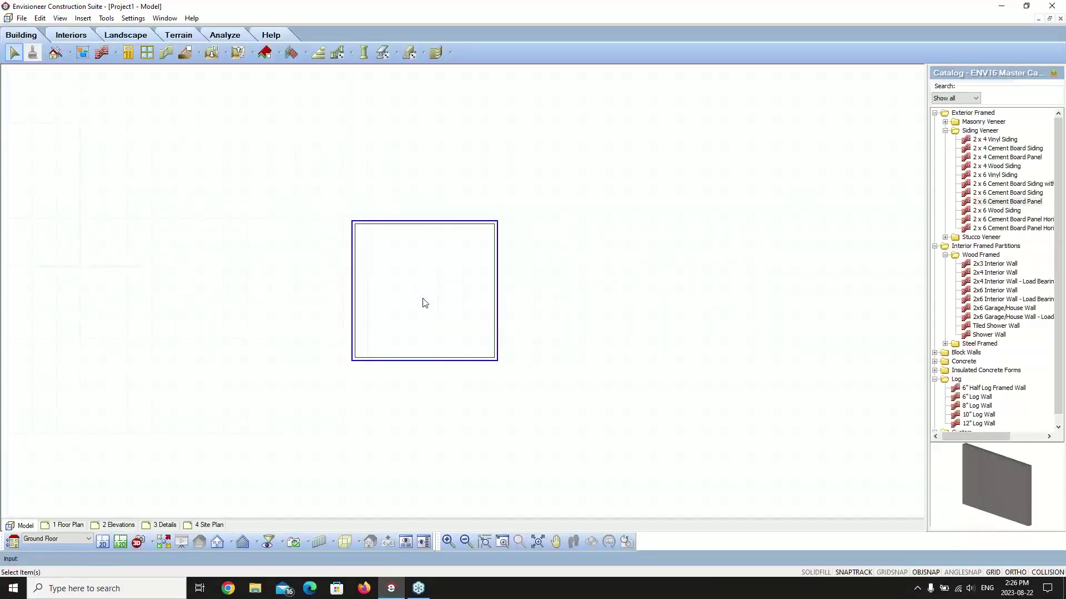
Generate a project estimate for the walls and display it with the Quote Generator template
left_click(106, 18)
mouse_move(143, 72)
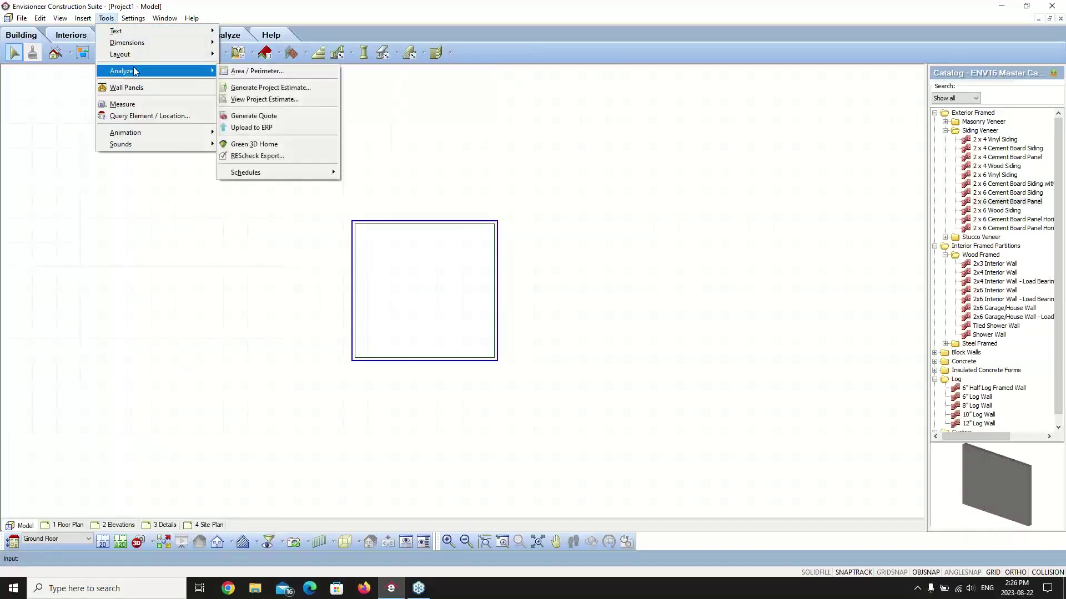
left_click(285, 88)
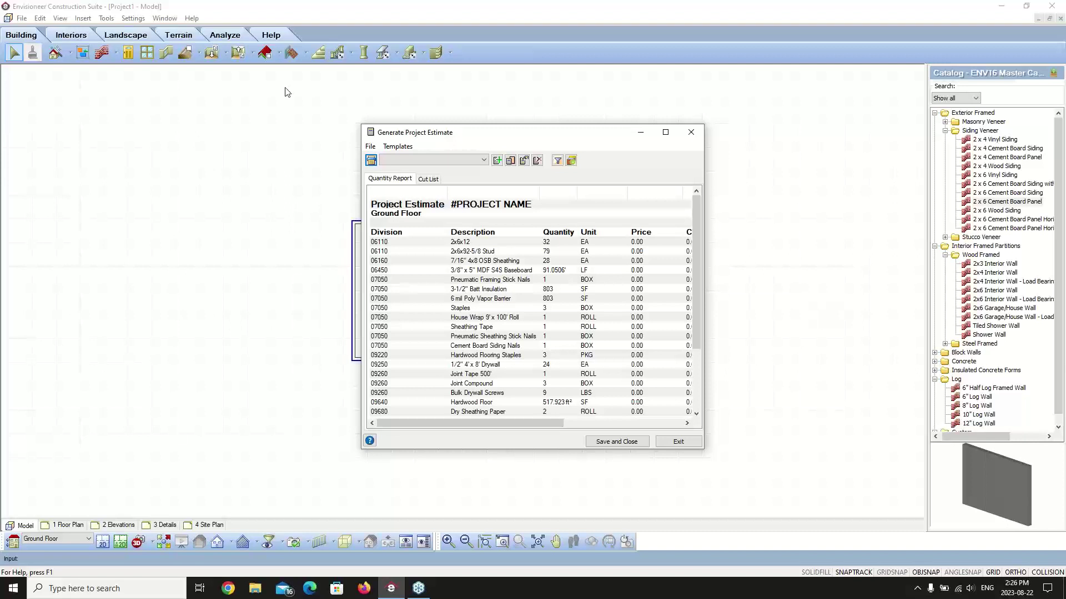
left_click(484, 161)
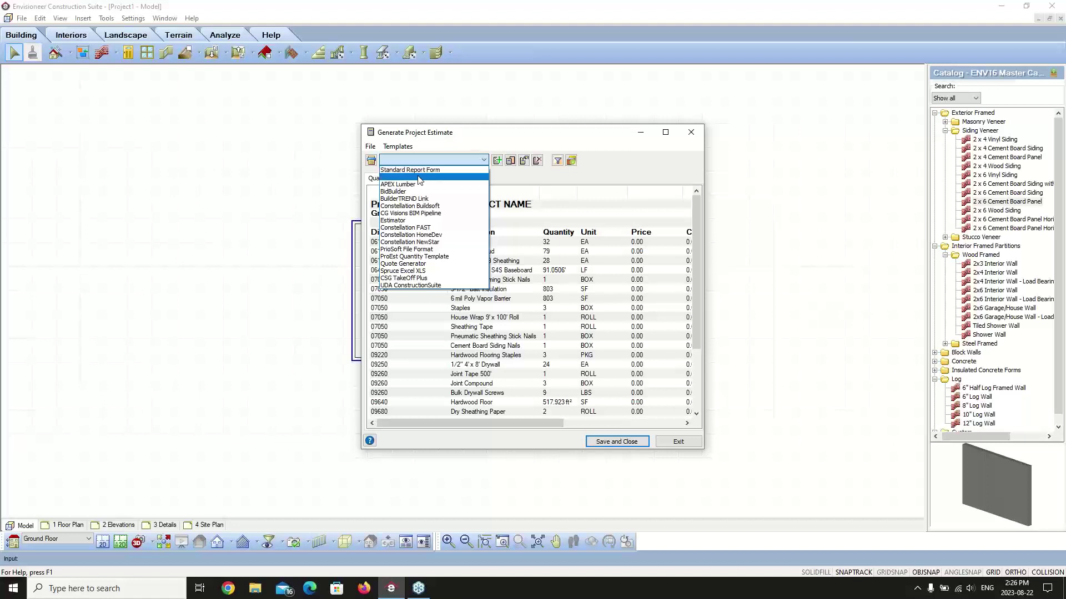
left_click(418, 265)
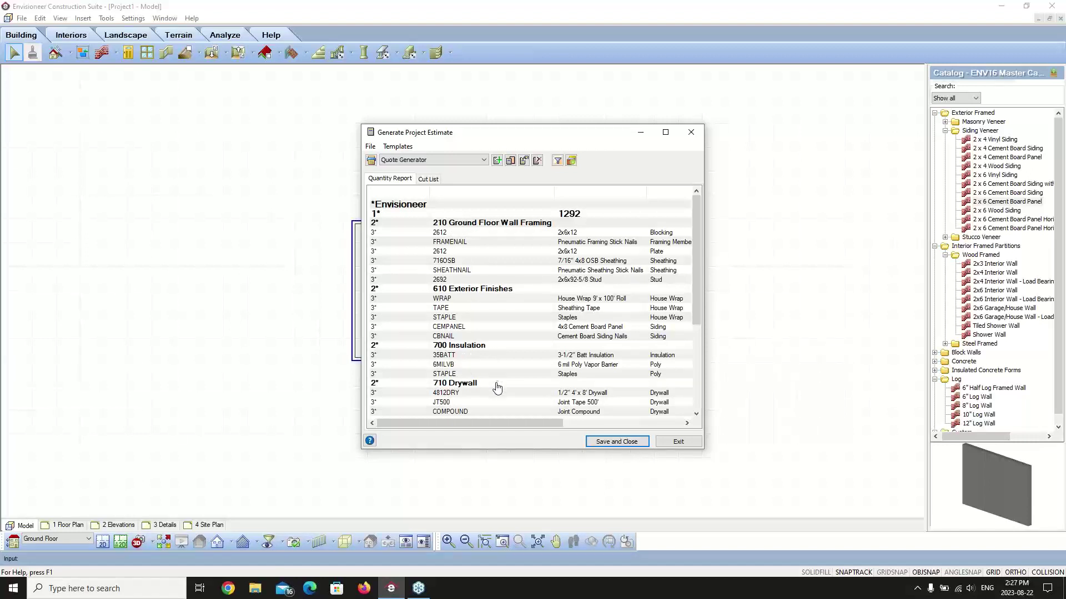
Switch the estimate to the Standard Report Form template and enlarge the report window to show all its columns
left_click(483, 159)
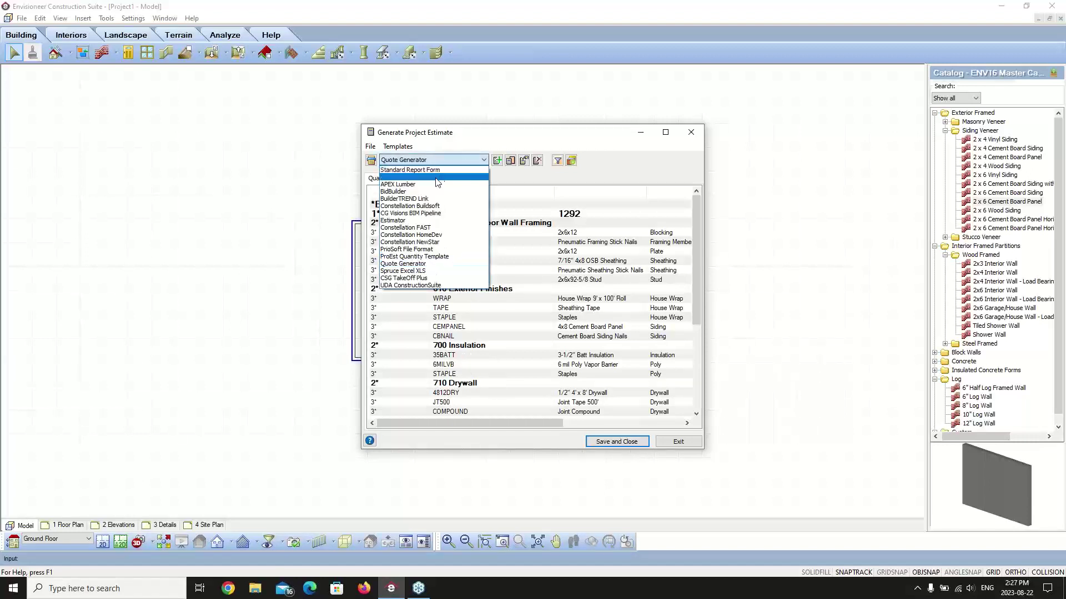
left_click(435, 170)
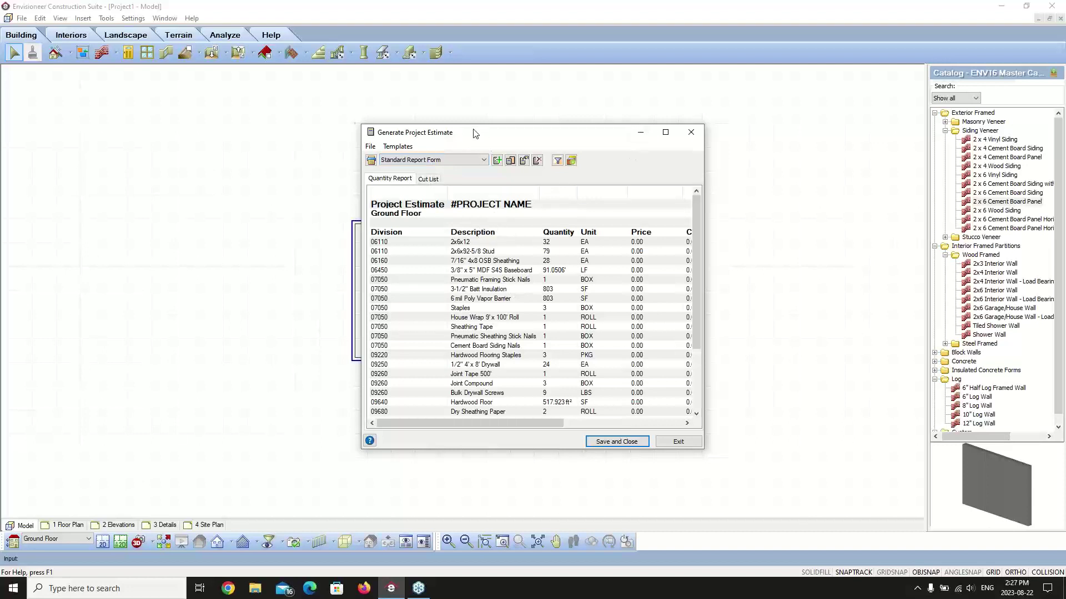
left_click_drag(480, 135, 317, 87)
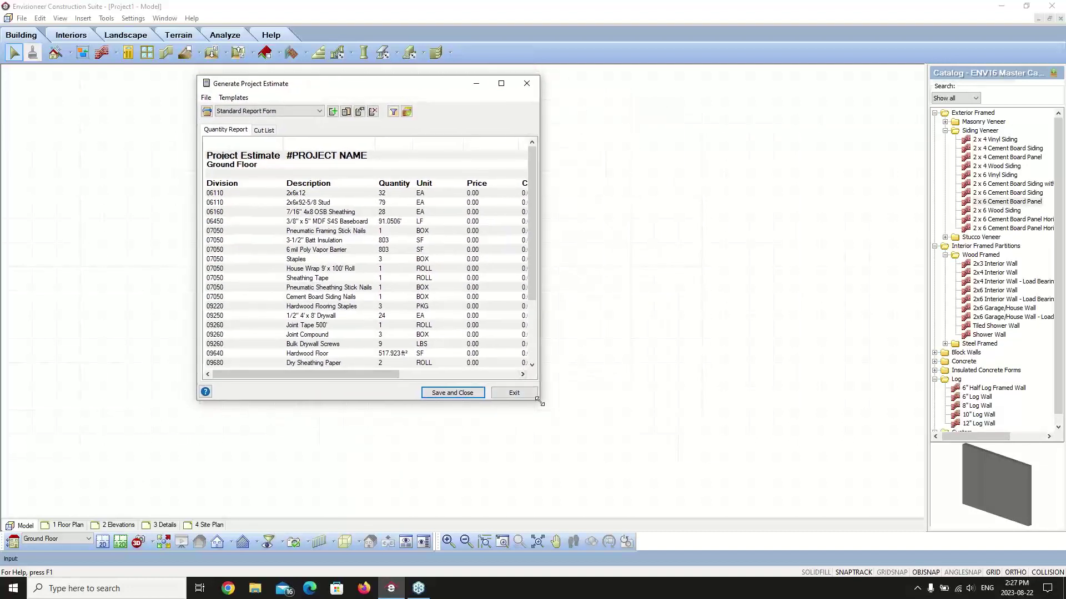
left_click_drag(540, 399, 685, 494)
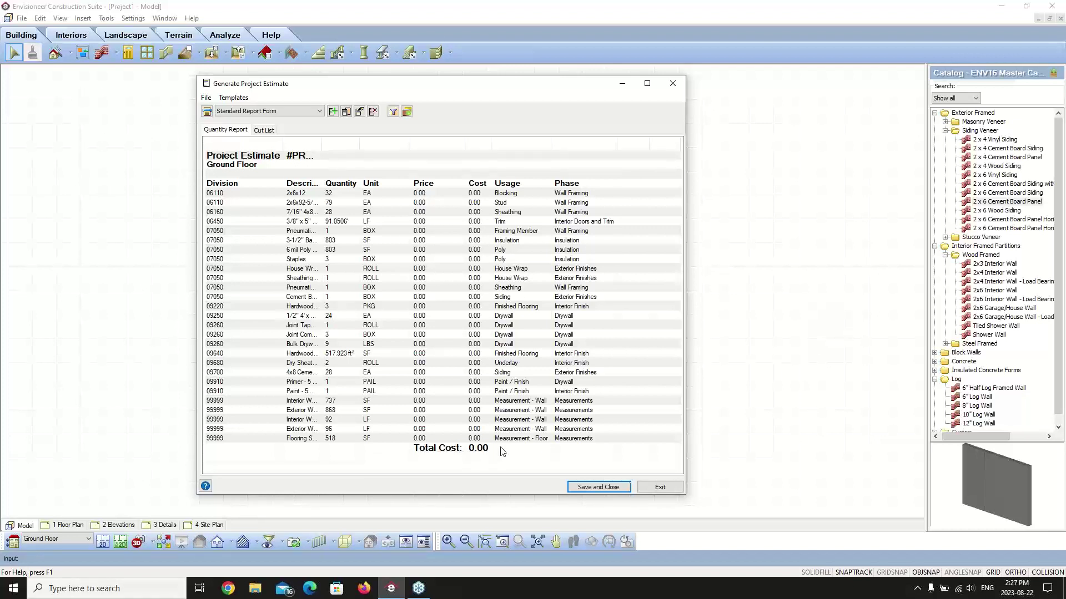
Examine the estimate's cut list with the 2x6x12 and 2x6x92-5/8 Stud entries expanded, and return to the quantity report
left_click(270, 131)
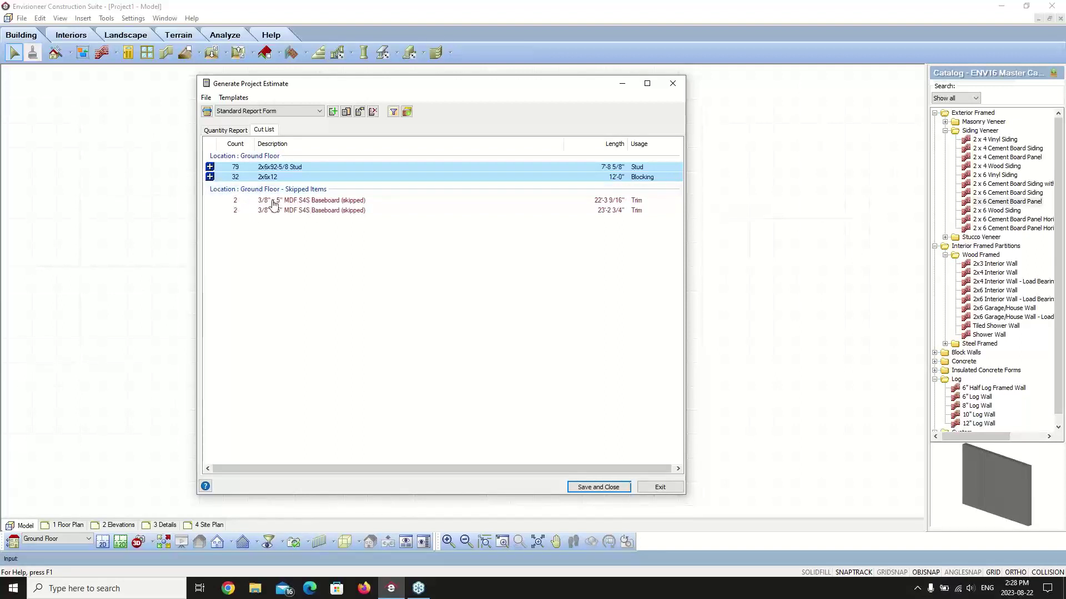
left_click(210, 177)
left_click(209, 177)
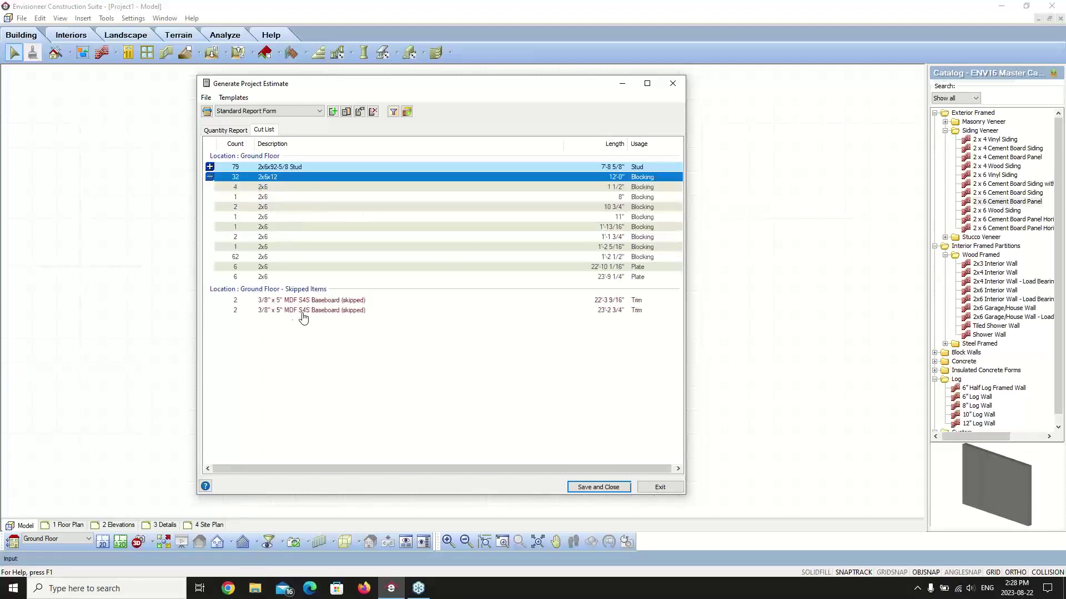
left_click(210, 167)
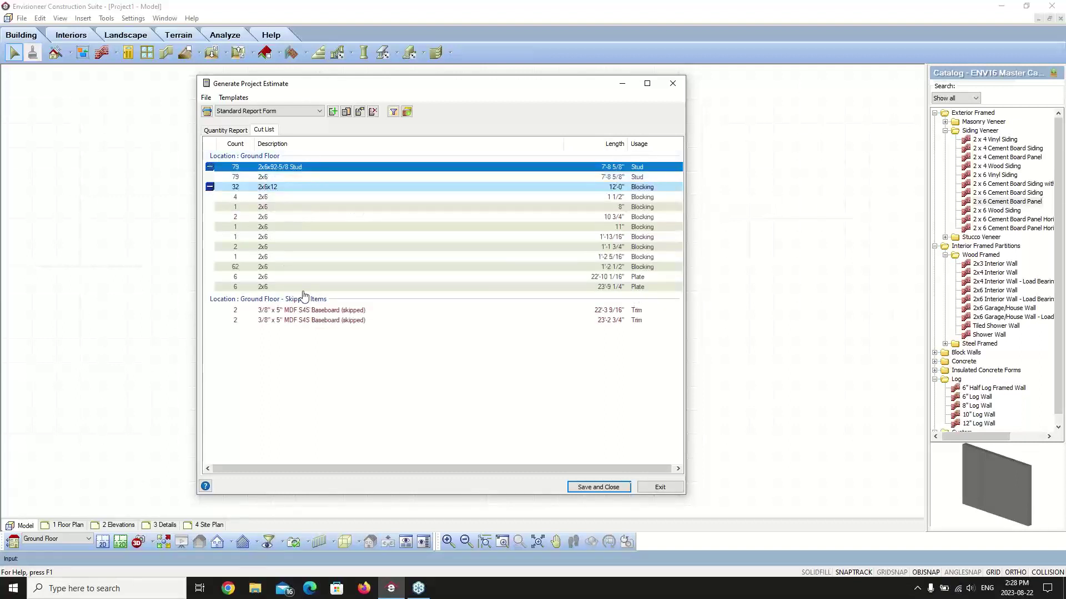
left_click(232, 132)
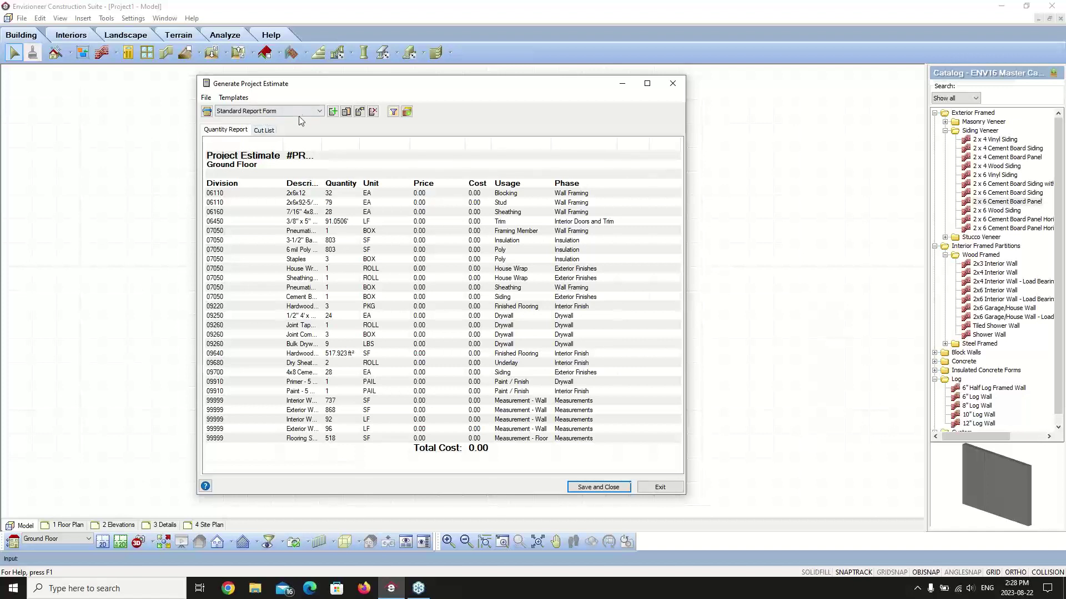
Open the Standard Report Form template for editing and review its general settings, template elements and cut list optimization rules
left_click(320, 112)
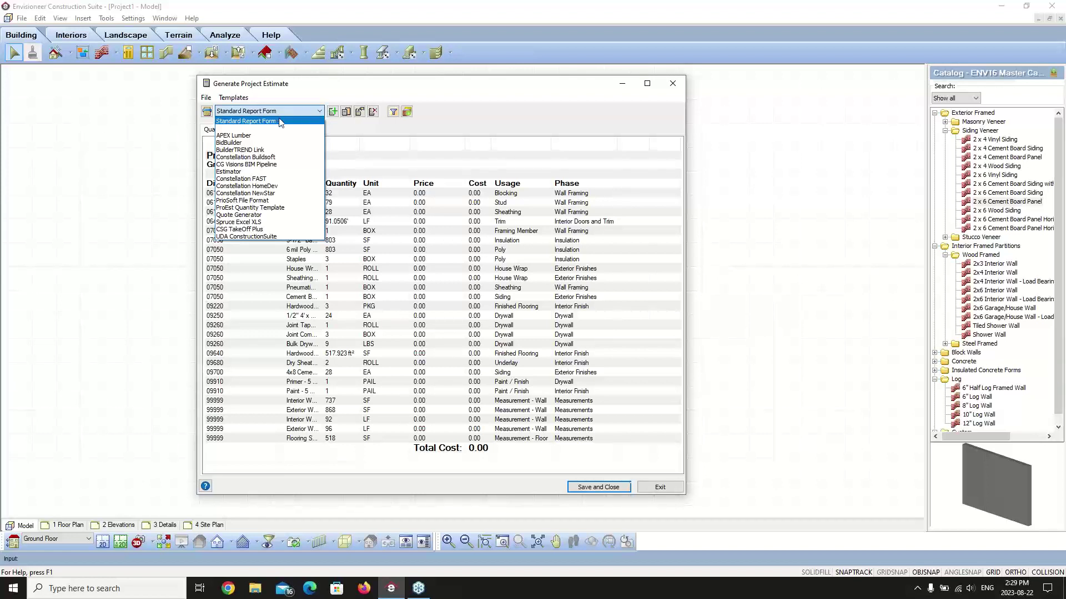
left_click(325, 115)
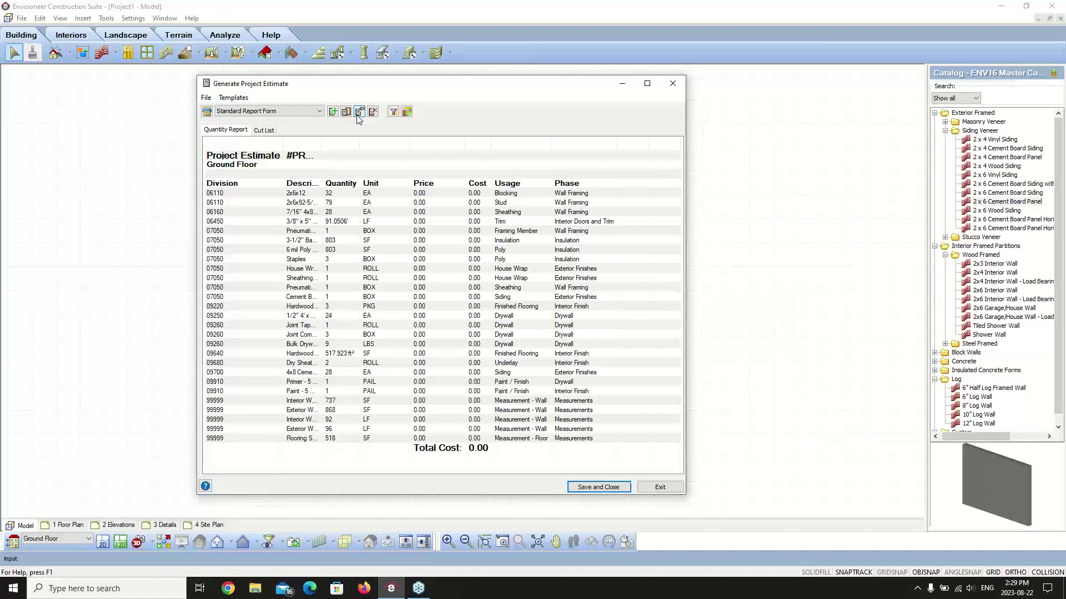
left_click(359, 114)
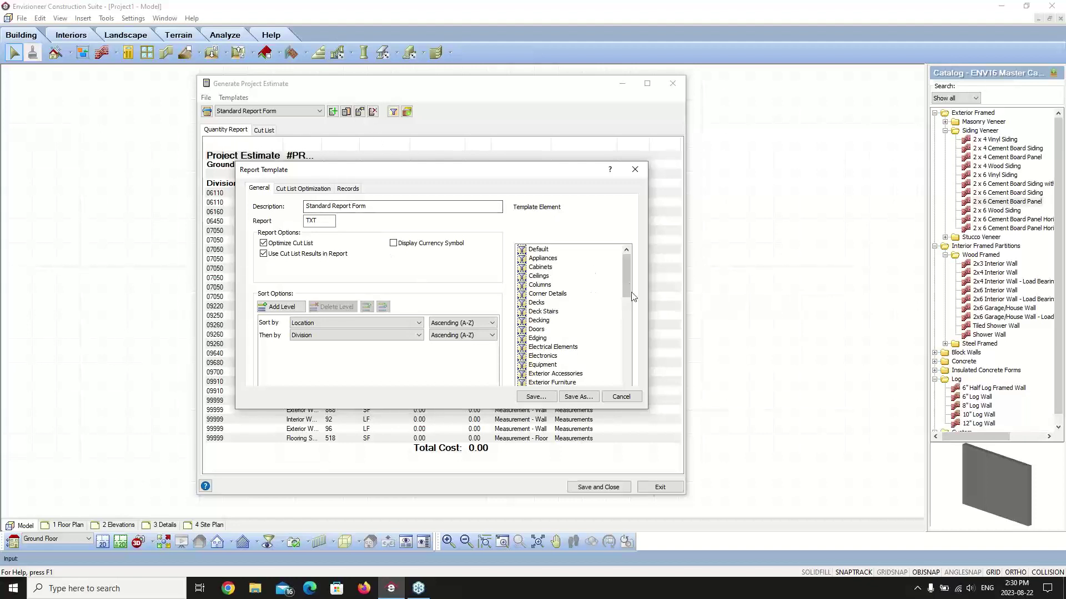
left_click_drag(625, 275, 549, 375)
left_click_drag(626, 363, 626, 261)
left_click(303, 189)
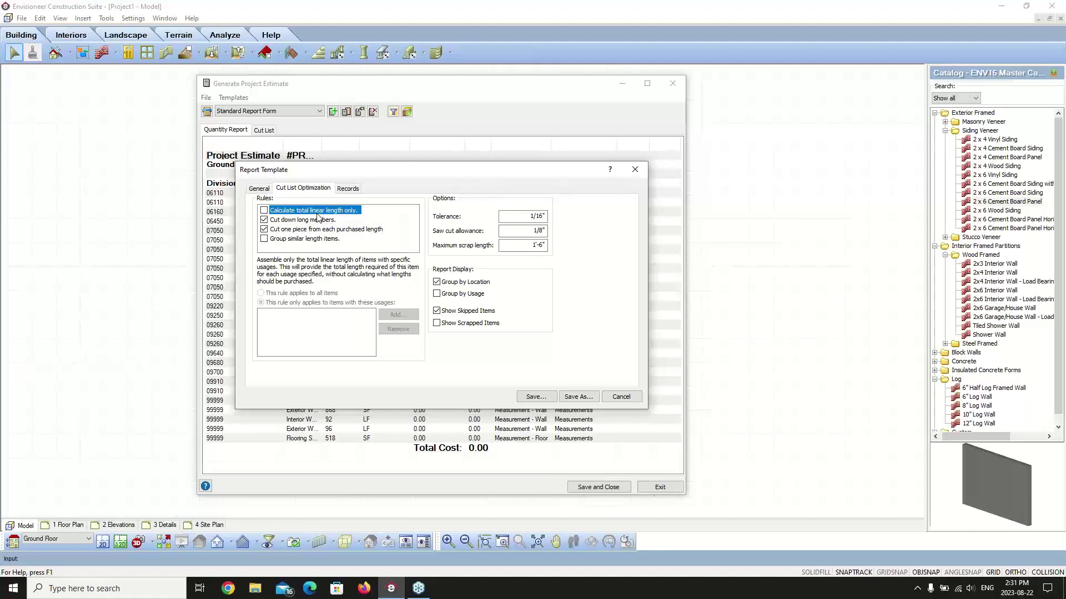
Review the template's record fields for Default, Main Header and Sort Level 1 Heading, and close the template and estimate without saving
left_click(348, 188)
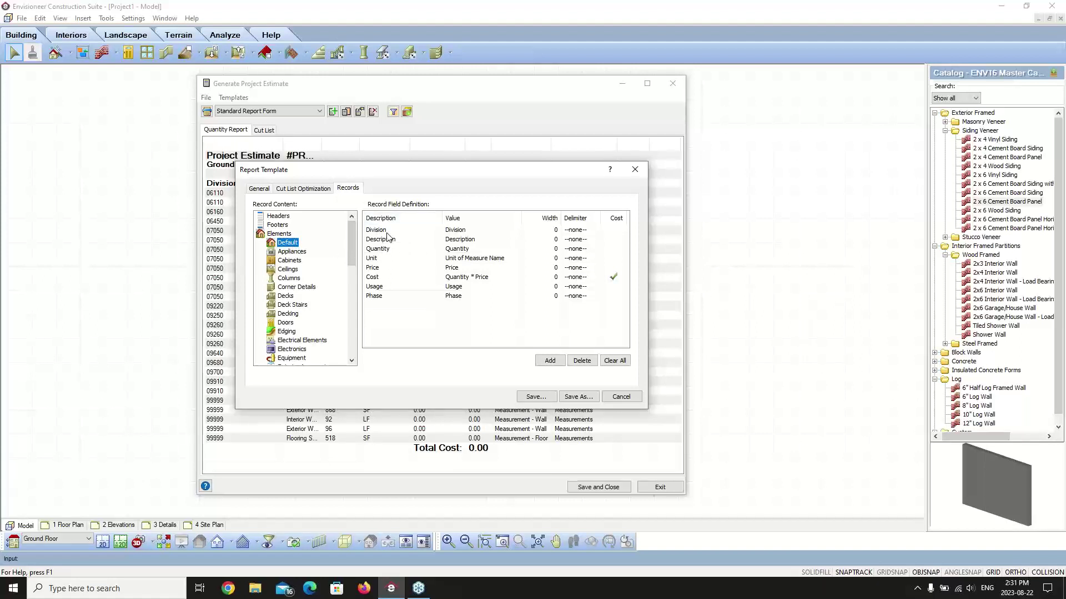
left_click_drag(402, 173, 778, 156)
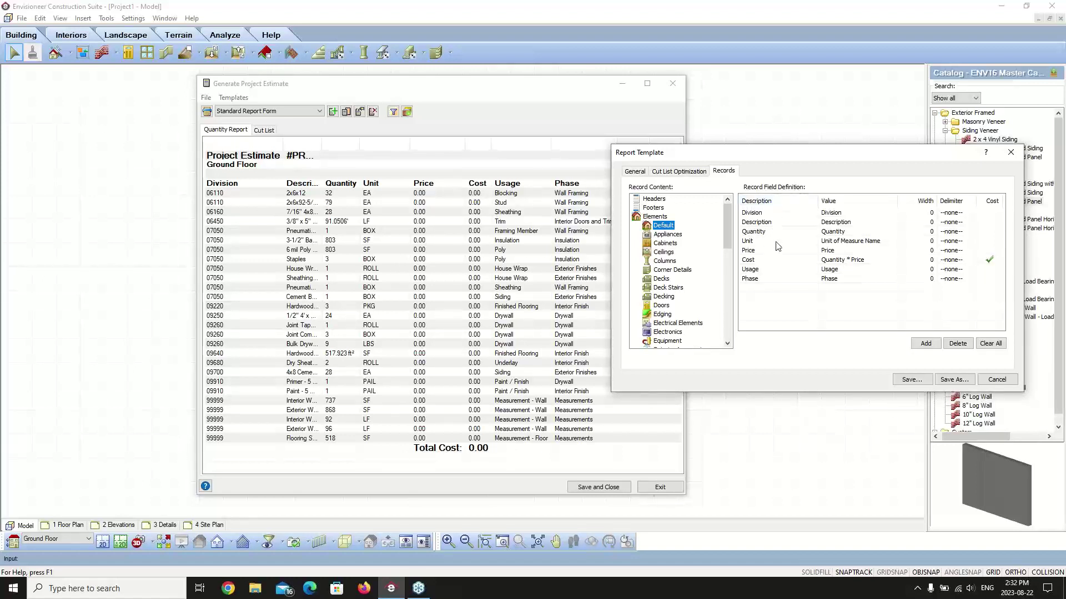
left_click(655, 200)
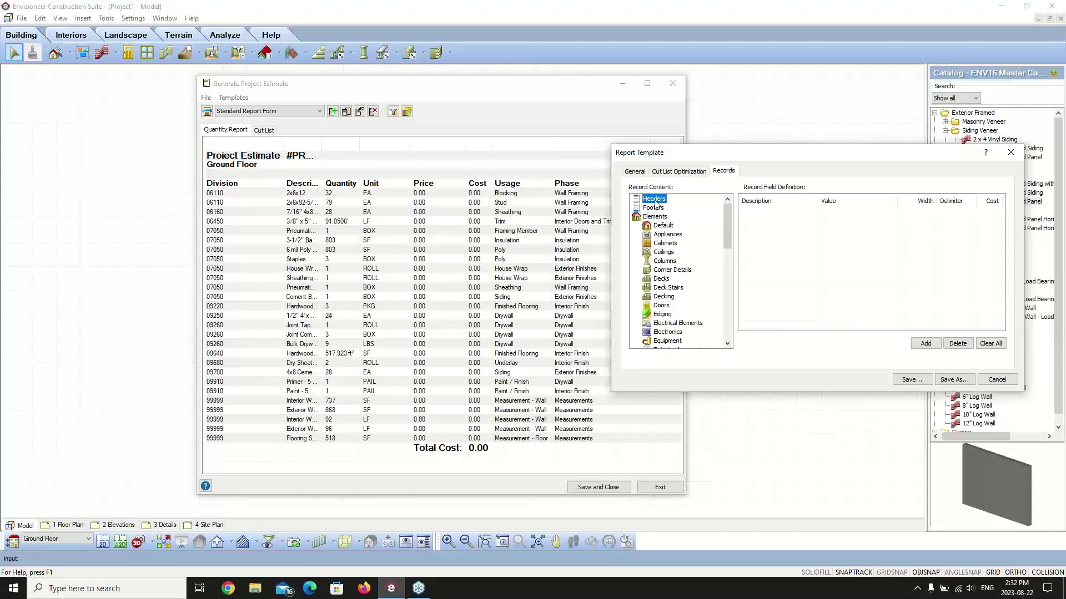
double_click(655, 200)
left_click(673, 209)
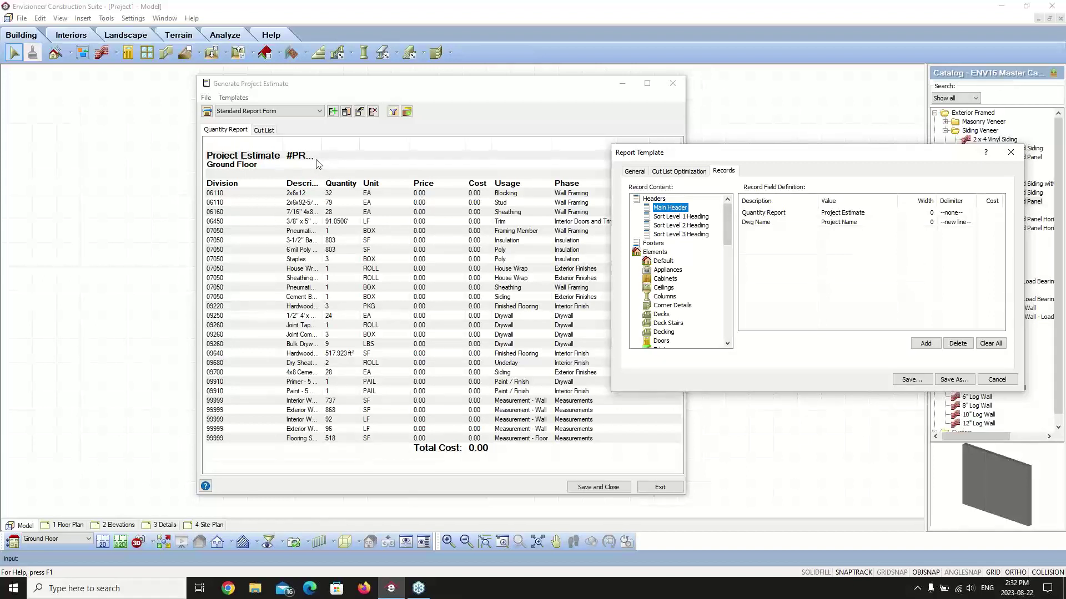
left_click(672, 217)
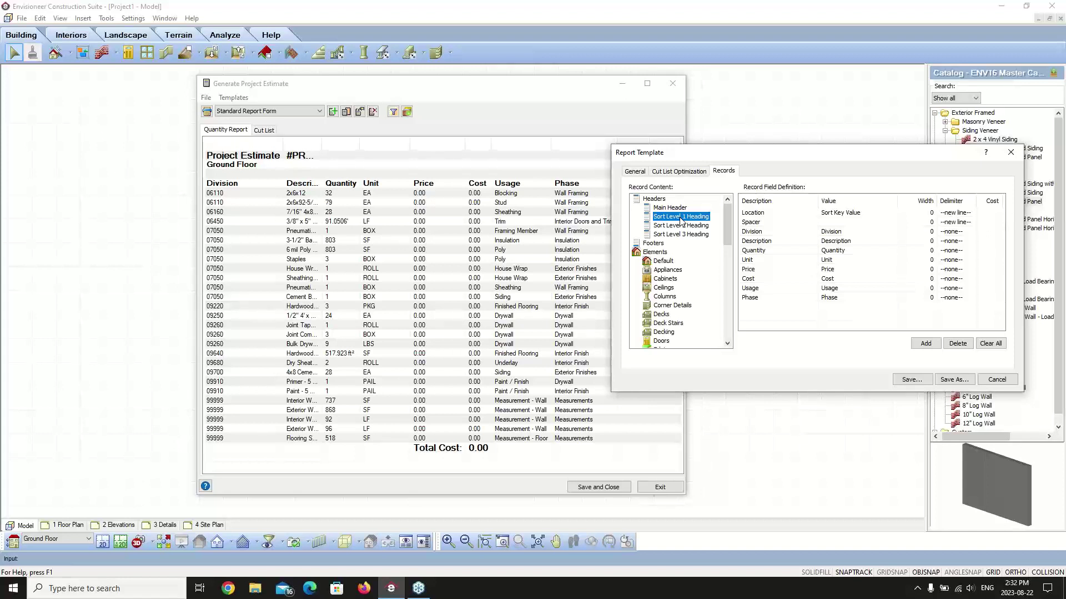
left_click(996, 379)
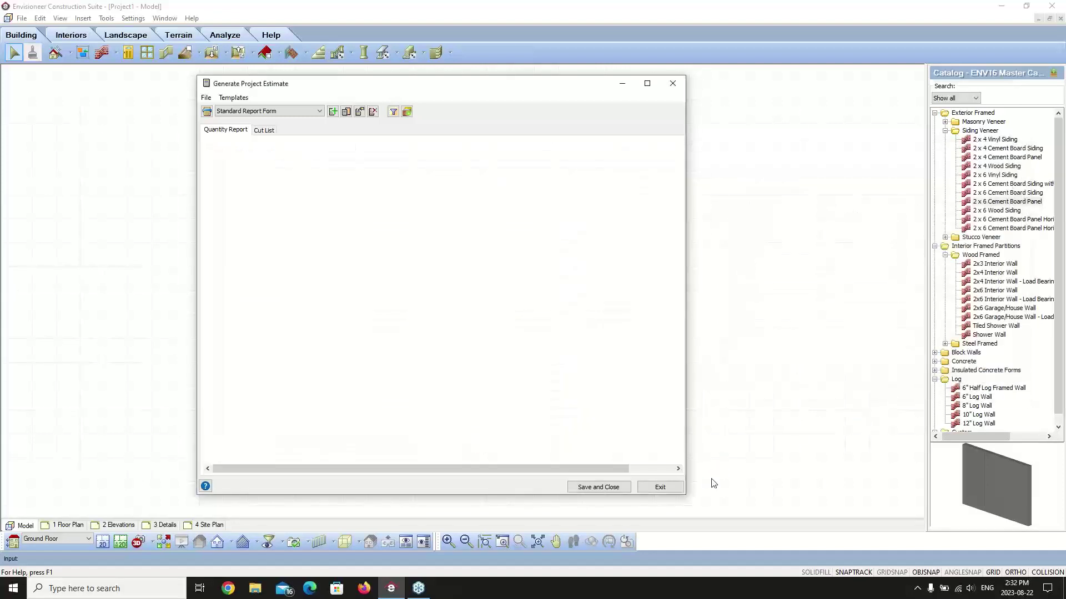
left_click(659, 487)
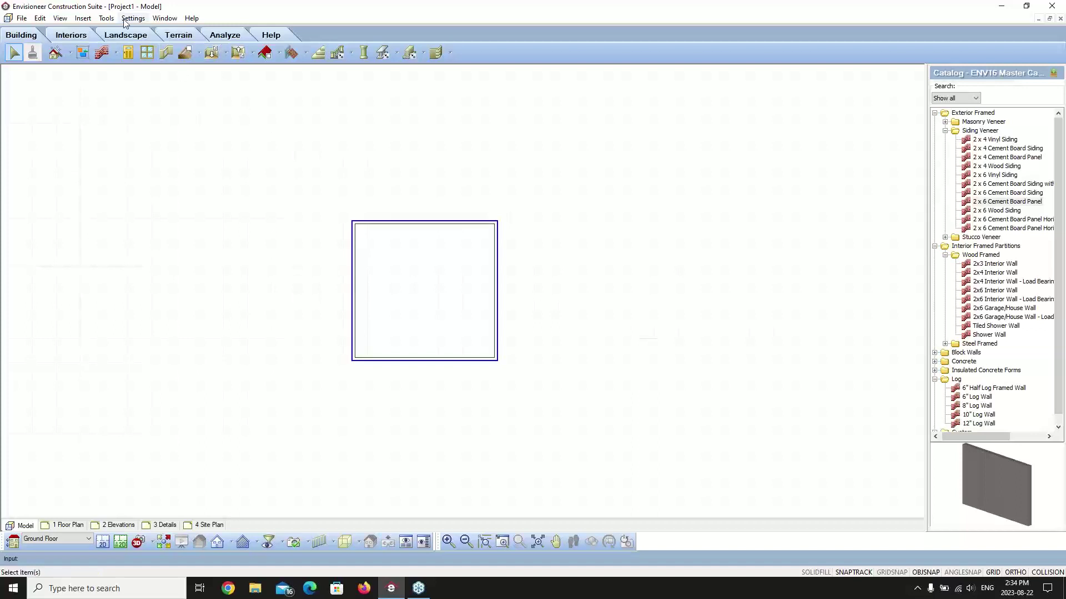
Generate a quote from the model in Quote Generator, loading the version from Envisioneer and accepting the cost price notice
left_click(107, 20)
mouse_move(123, 77)
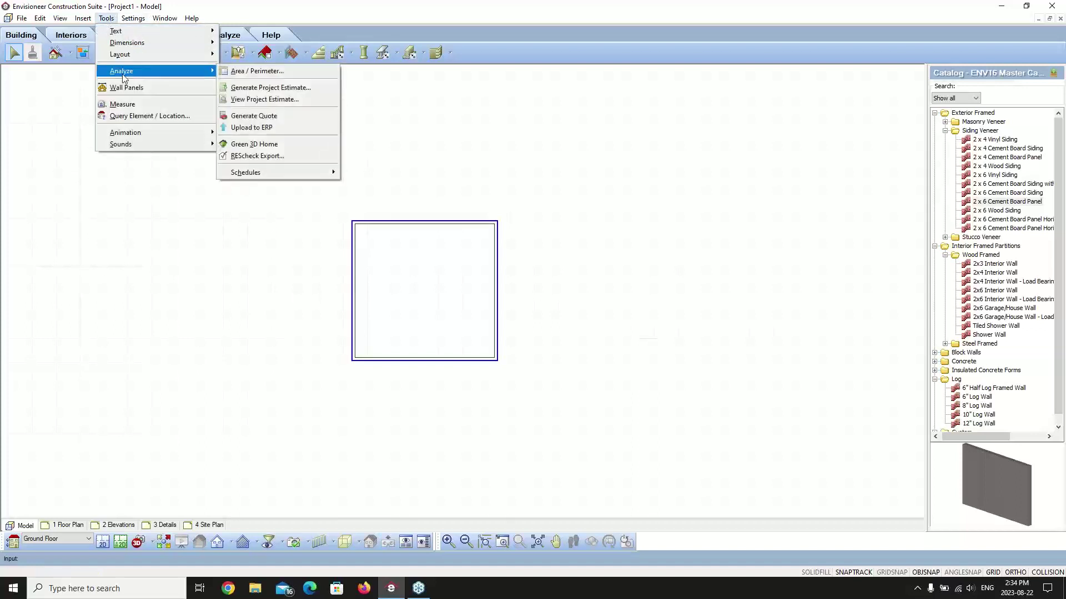
left_click(258, 121)
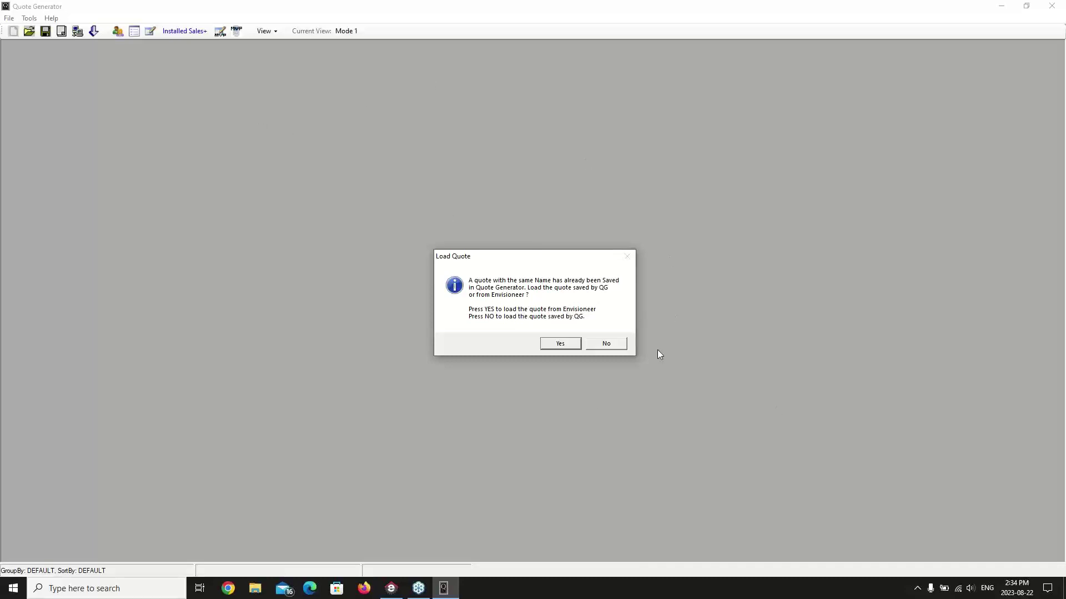
left_click(568, 347)
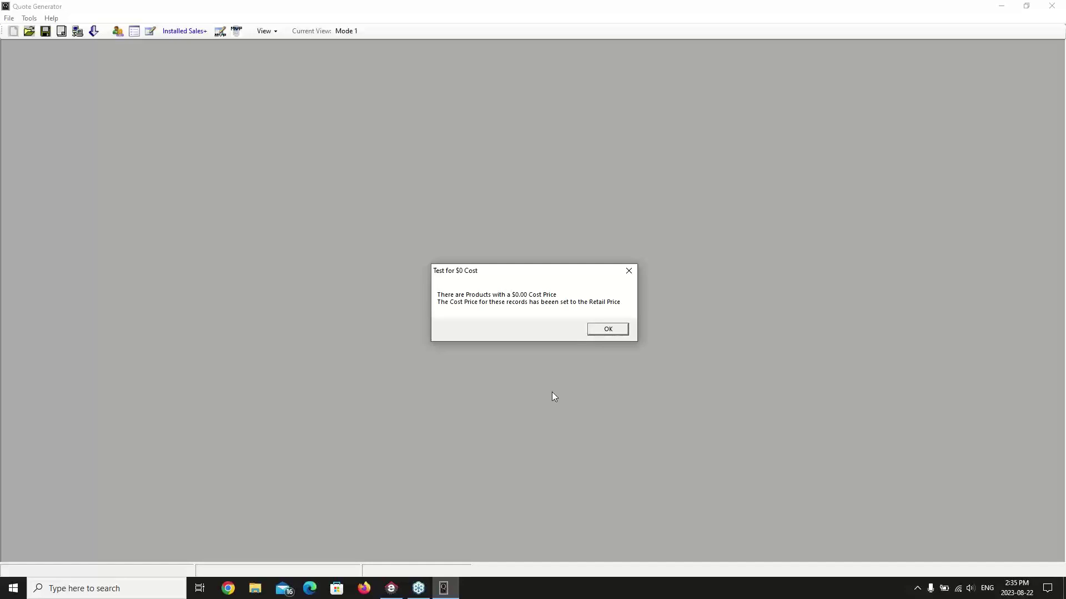
left_click(601, 328)
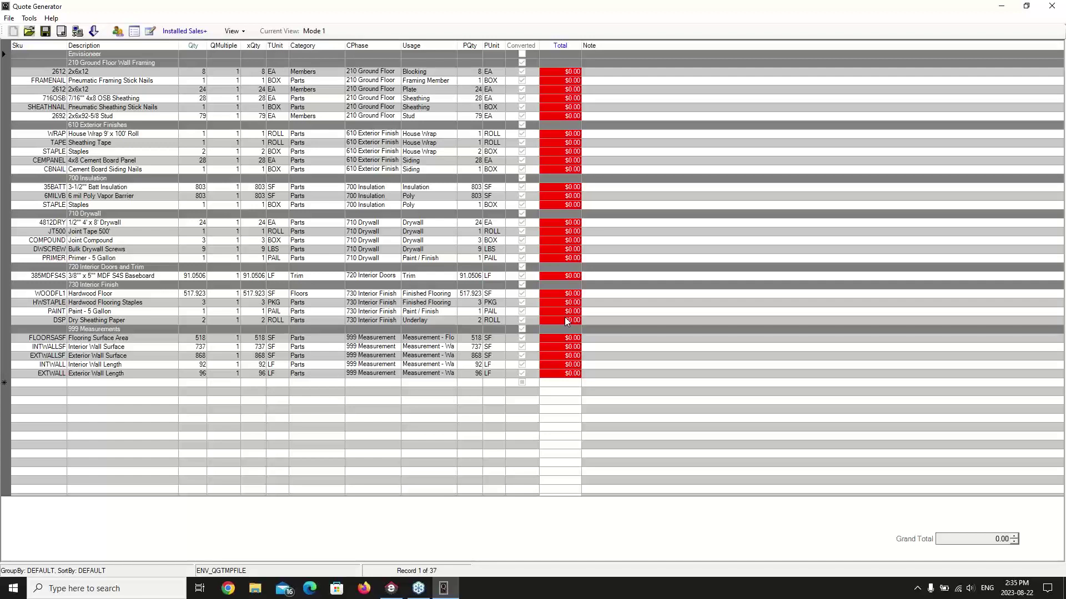
Try to substitute the product on the 2x6x12 Blocking line under 210 Ground Floor Wall Framing
left_click(57, 73)
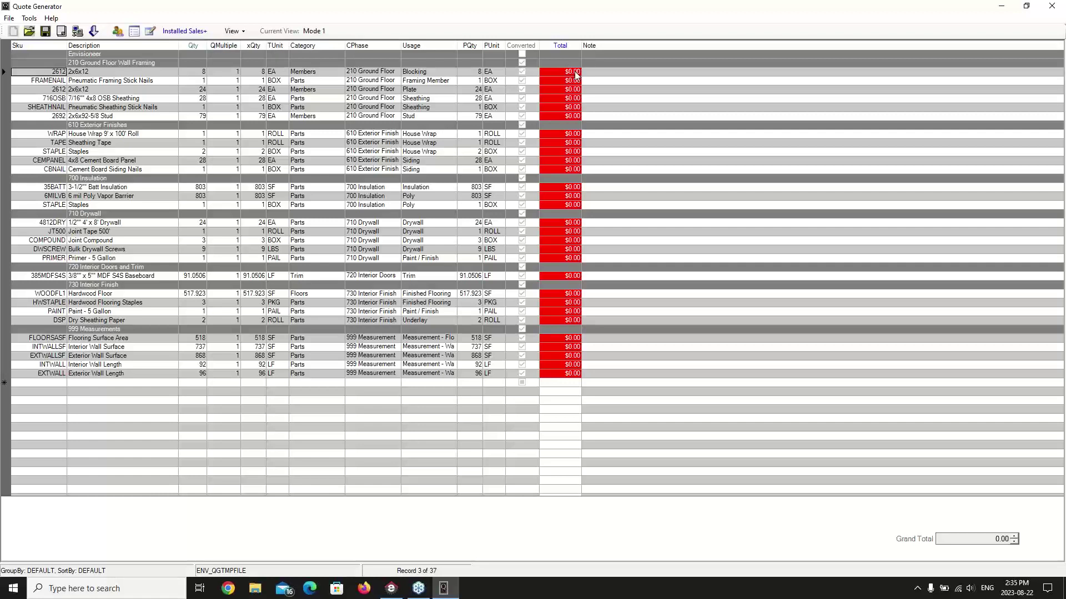
left_click(555, 72)
left_click(48, 74)
right_click(52, 72)
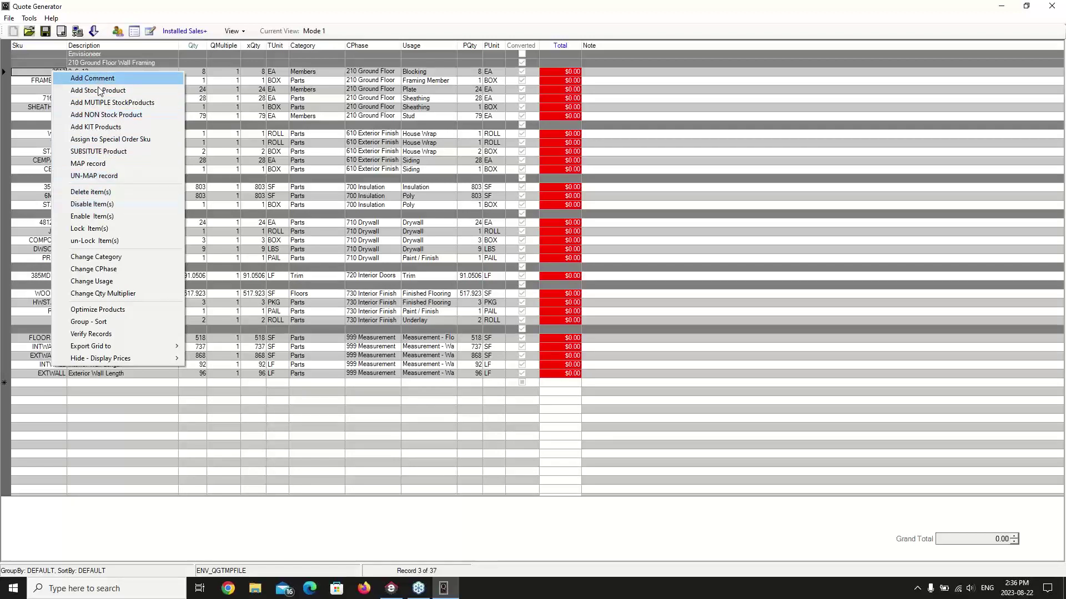
left_click(121, 153)
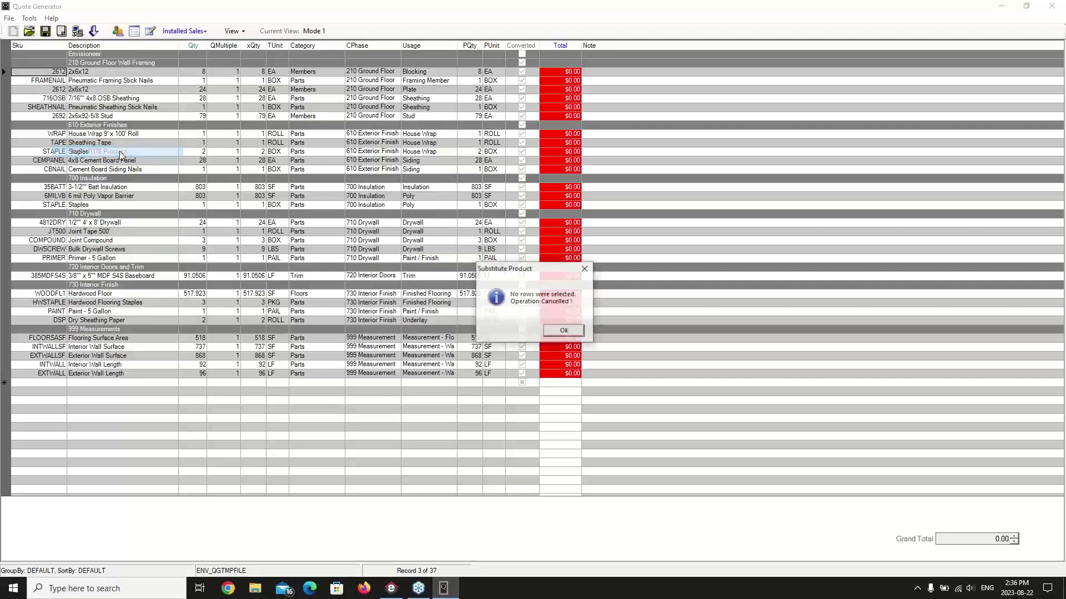
left_click(567, 334)
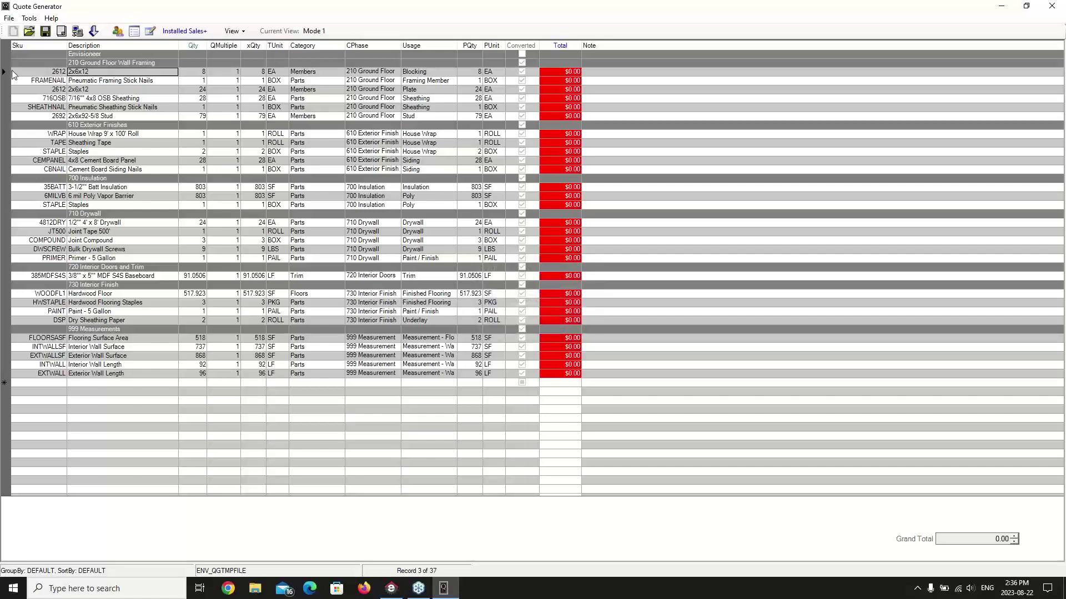
Substitute the 2x6x12 Blocking product under 210 Ground Floor Wall Framing with stock SKU 2610, for the current record only
left_click_drag(6, 73, 25, 75)
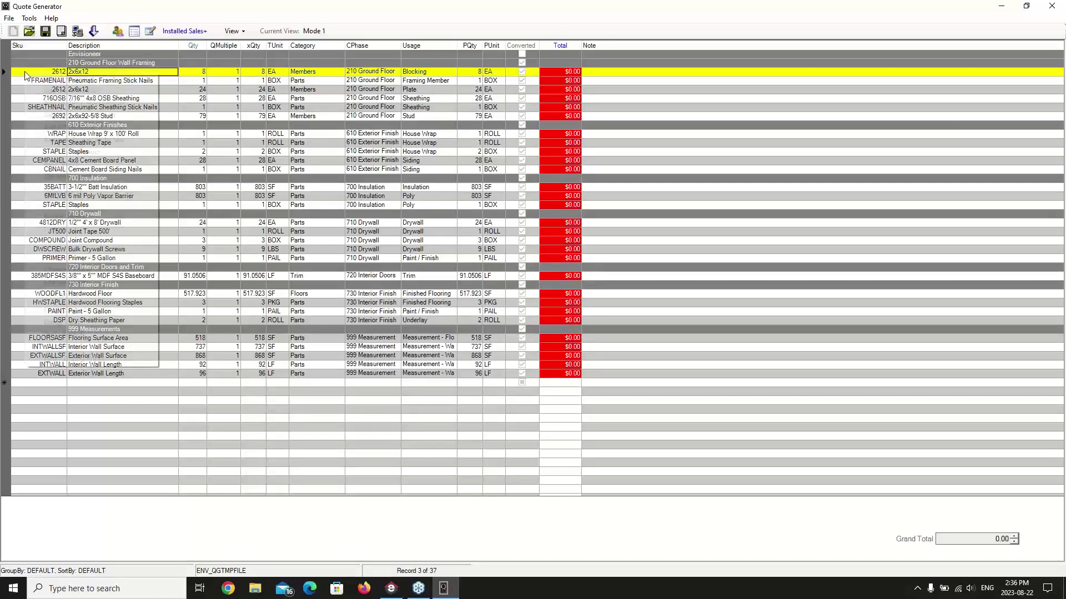
left_click(78, 152)
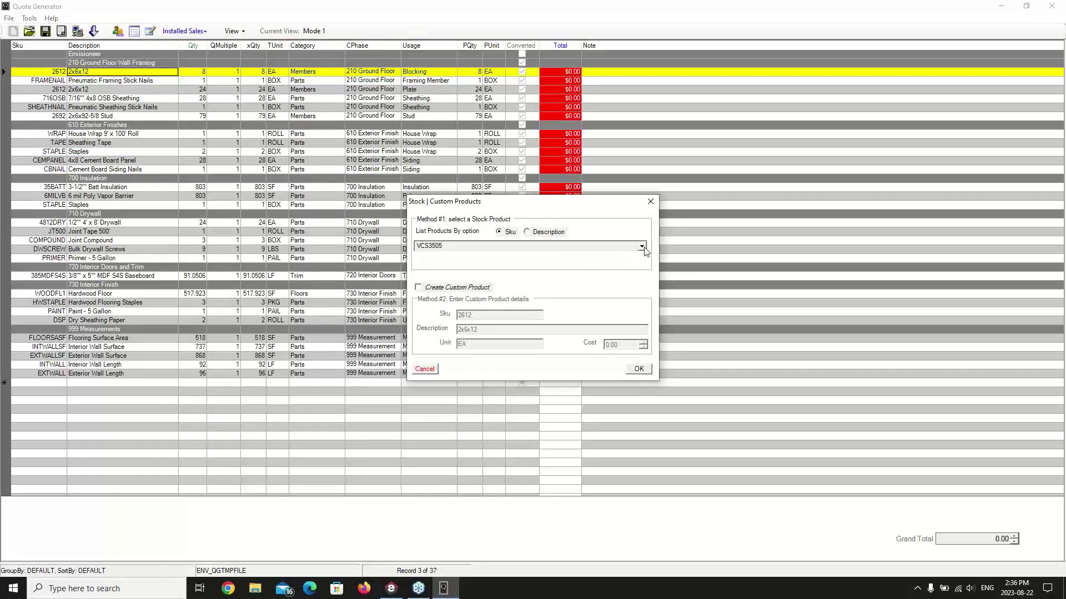
double_click(447, 246)
type("2610")
left_click(638, 370)
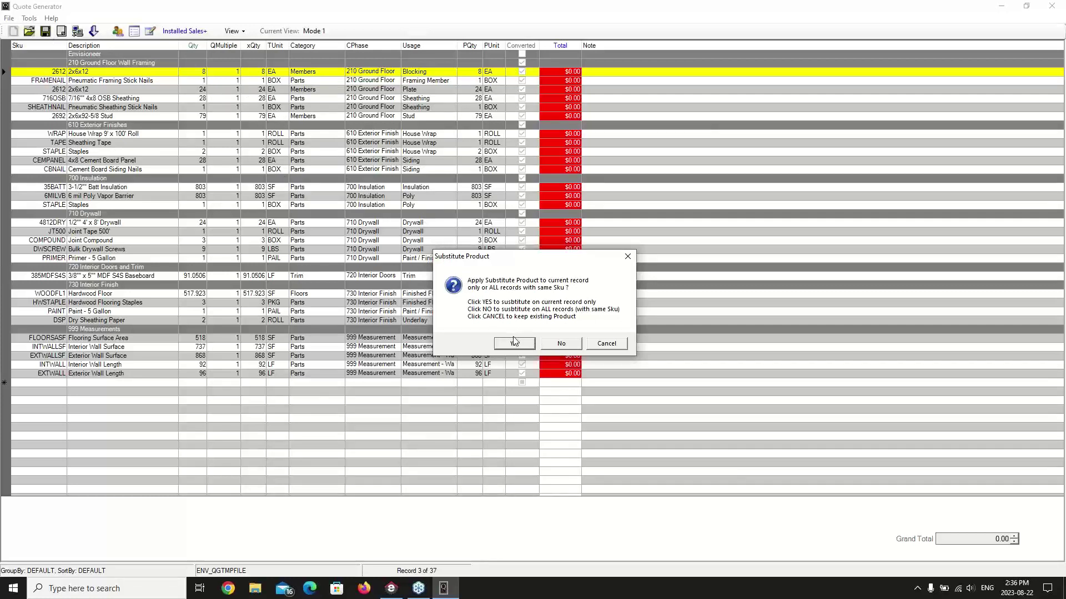
left_click(515, 343)
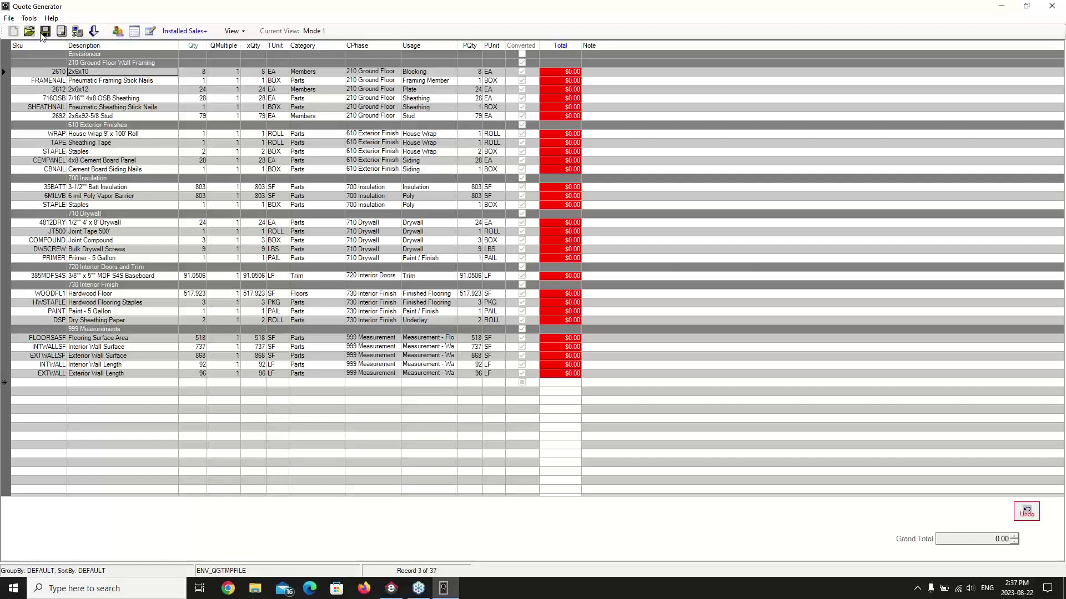
left_click(15, 20)
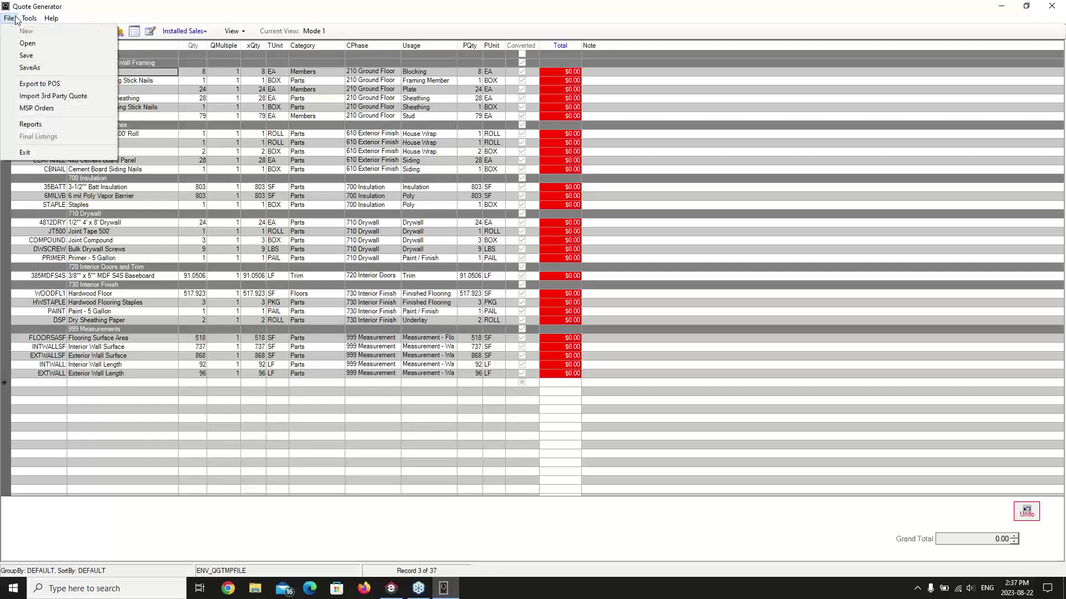
mouse_move(29, 20)
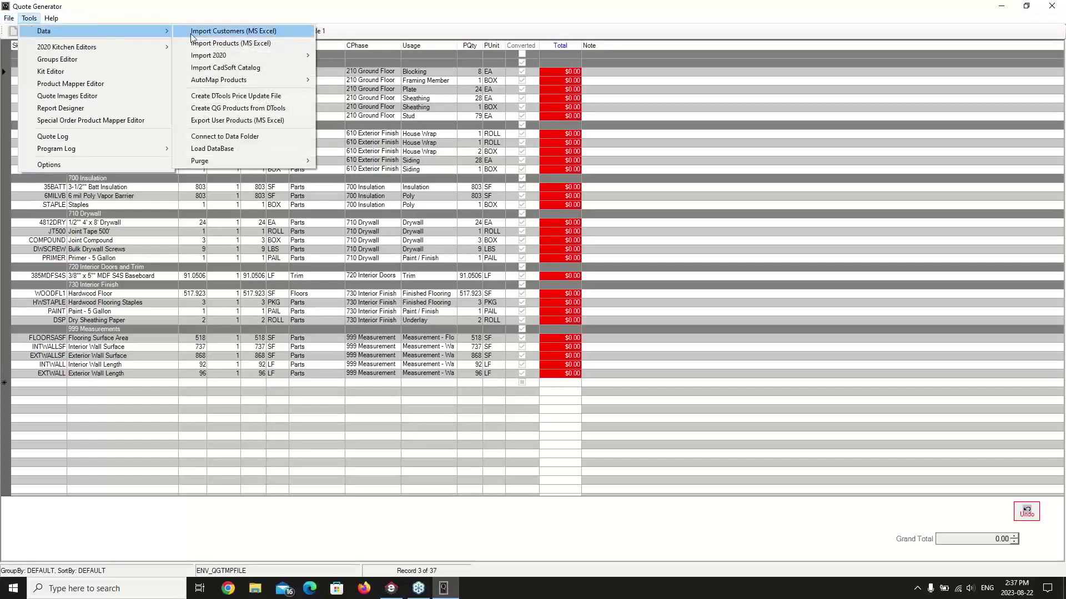
left_click(250, 73)
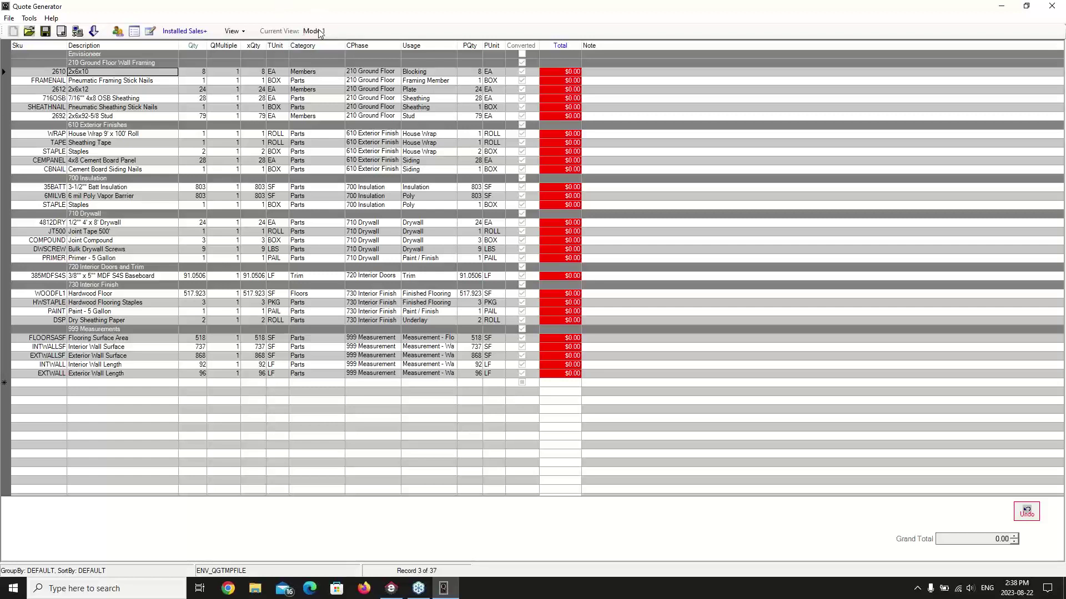
Review the quote's columns in view Mode 2, Mode 3 and Mode 4, and return to Mode 1
left_click(243, 34)
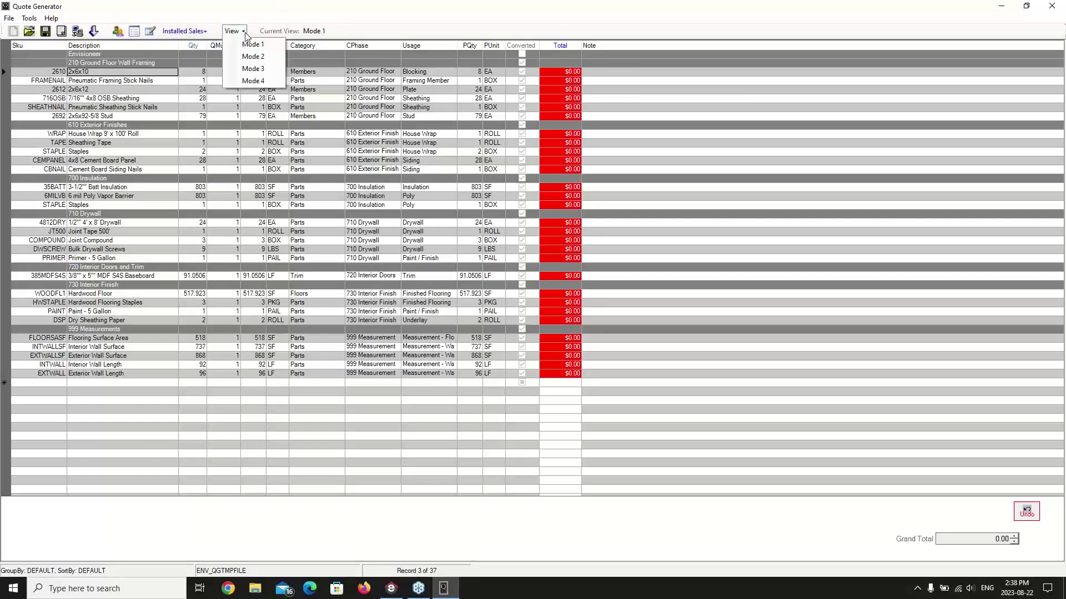
left_click(259, 57)
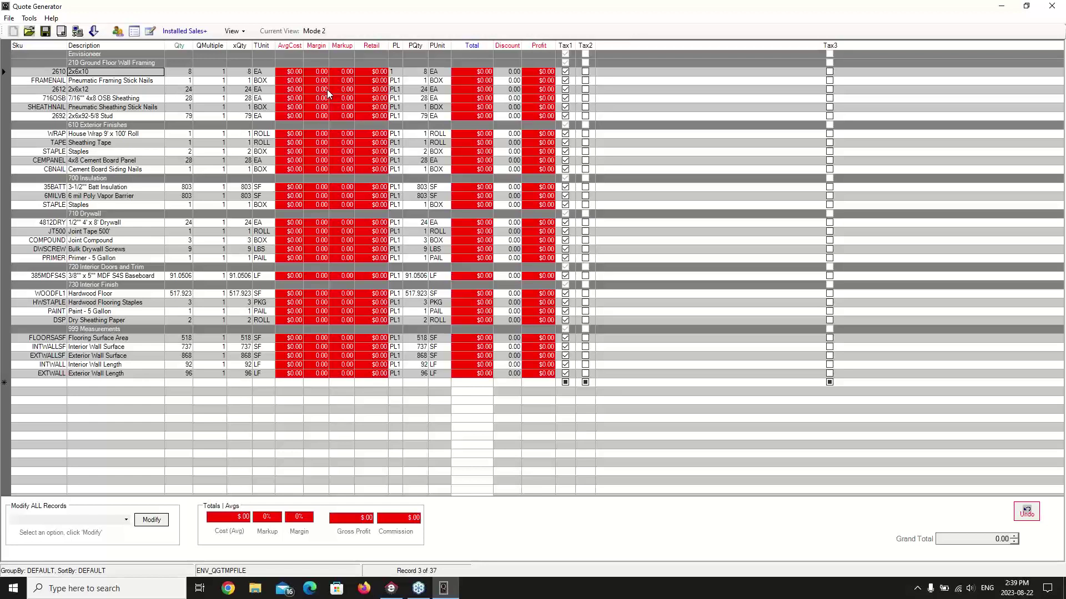
left_click(234, 31)
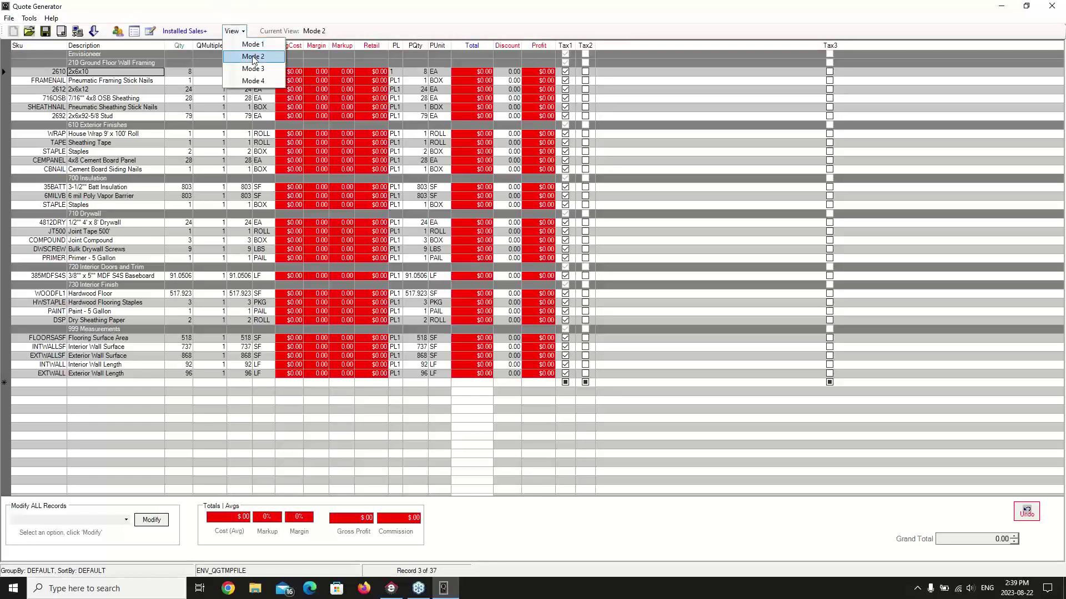
left_click(254, 69)
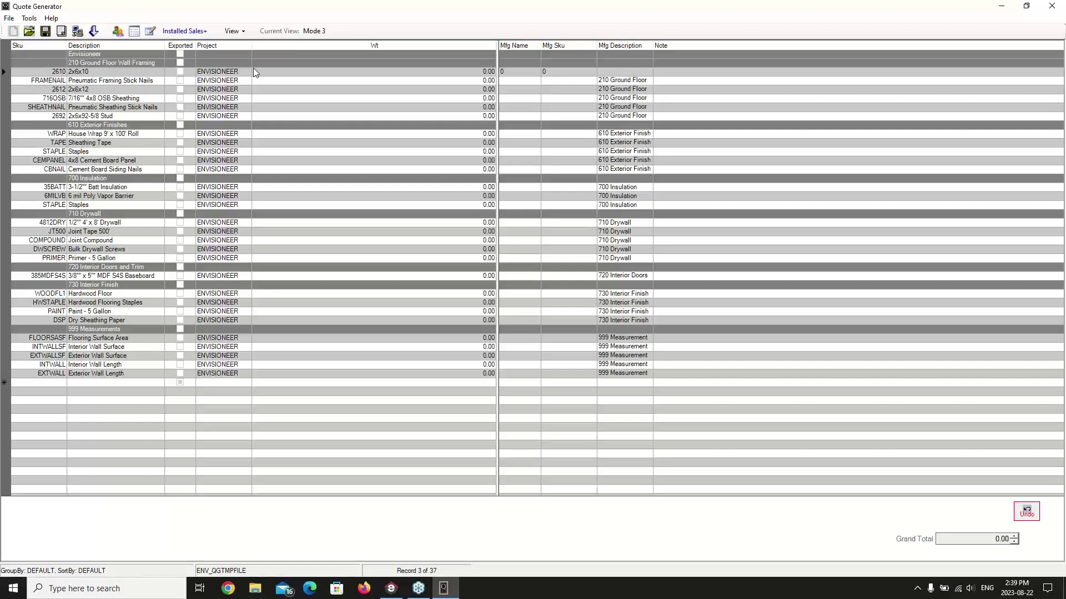
left_click(233, 31)
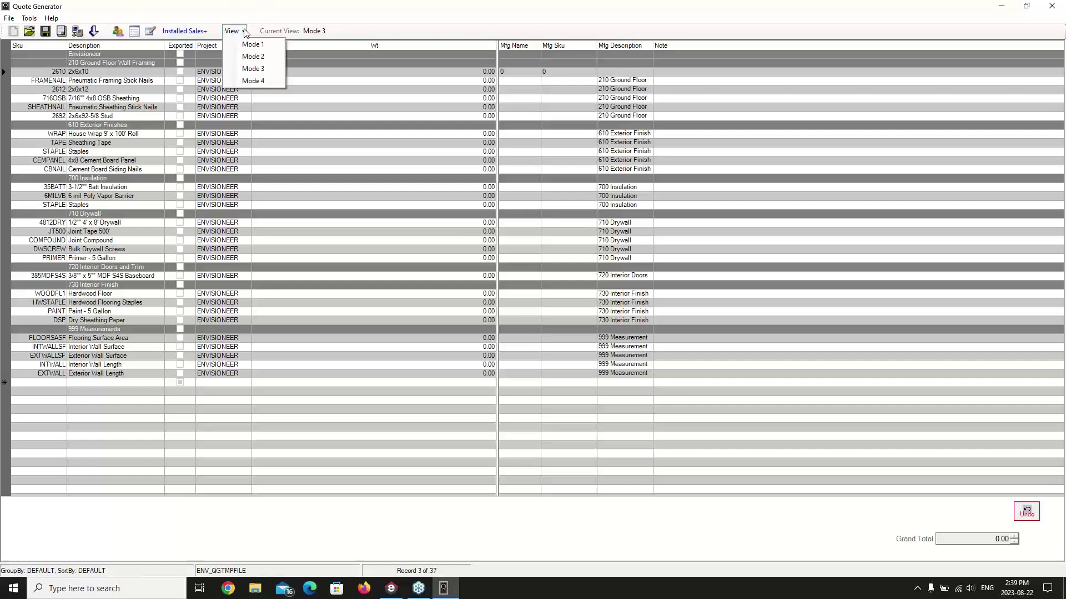
left_click(252, 80)
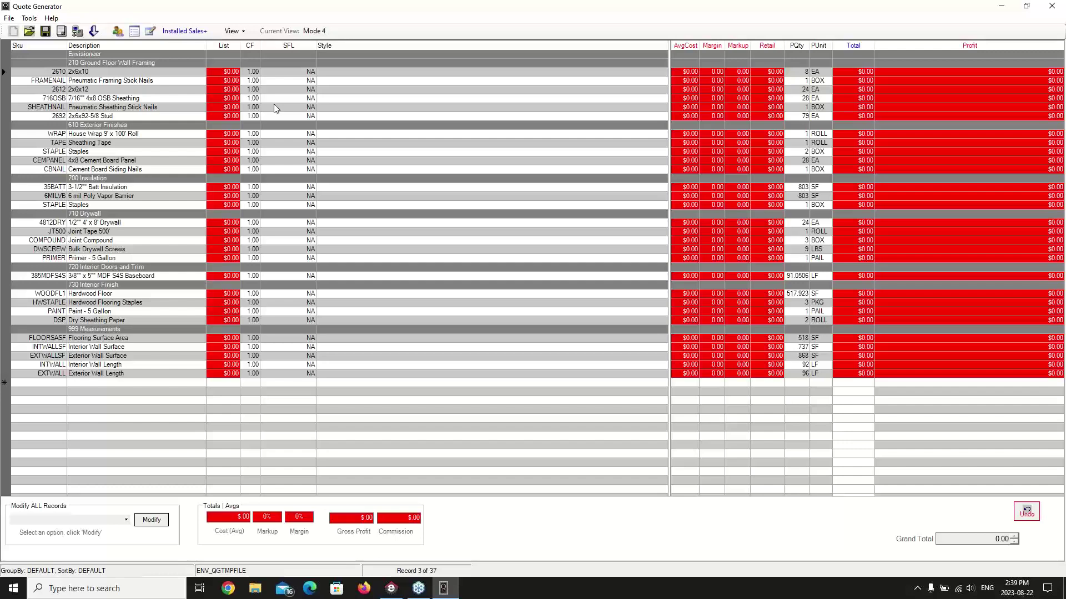
left_click(233, 31)
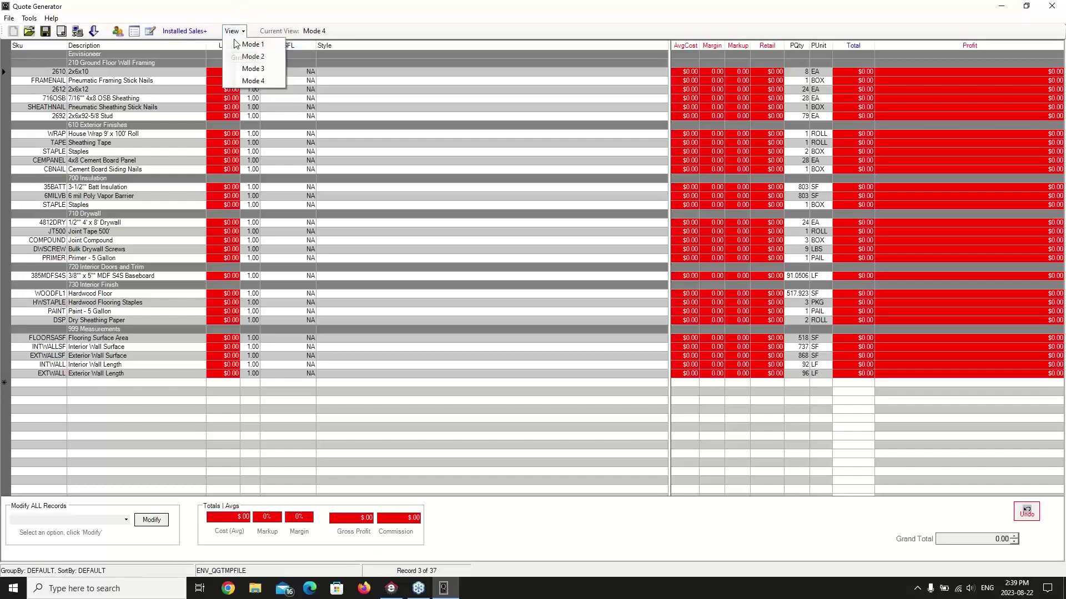
left_click(251, 45)
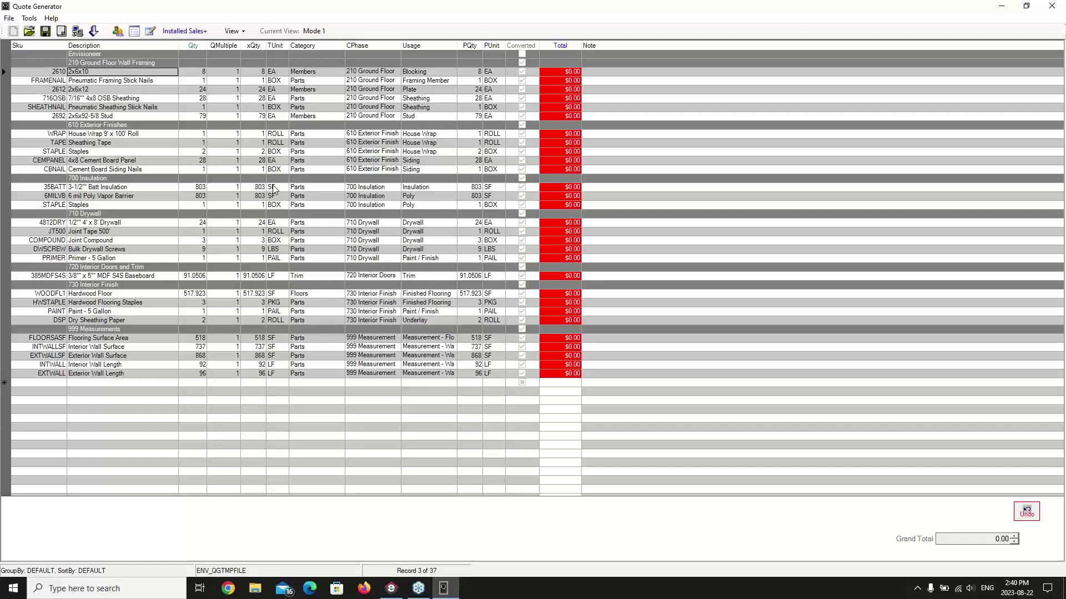
Open the quote's reports and preview the full Pull List - Internal ONLY report
left_click(29, 20)
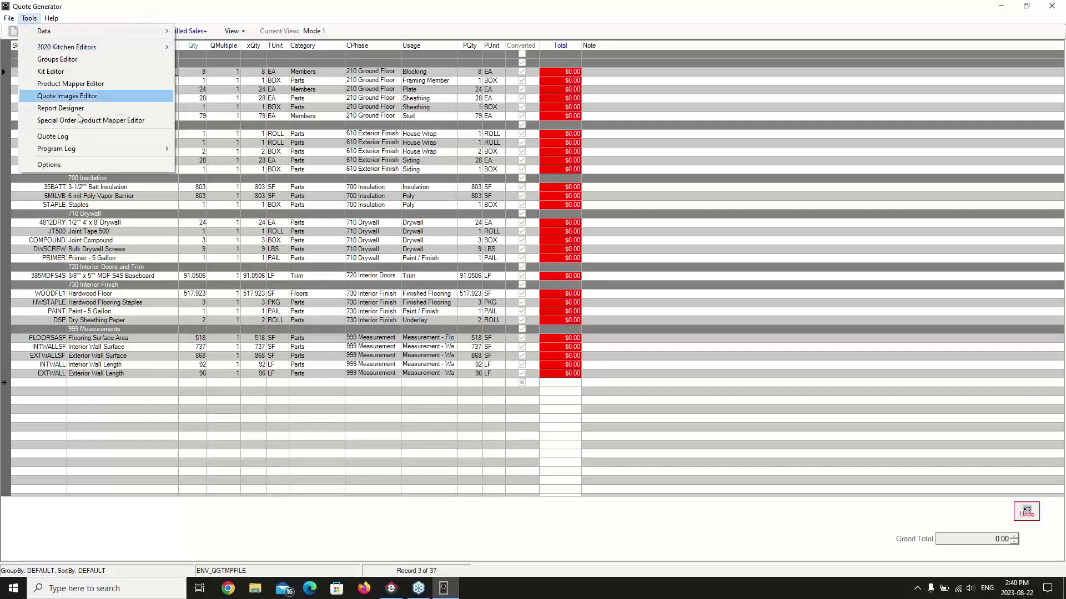
left_click(102, 7)
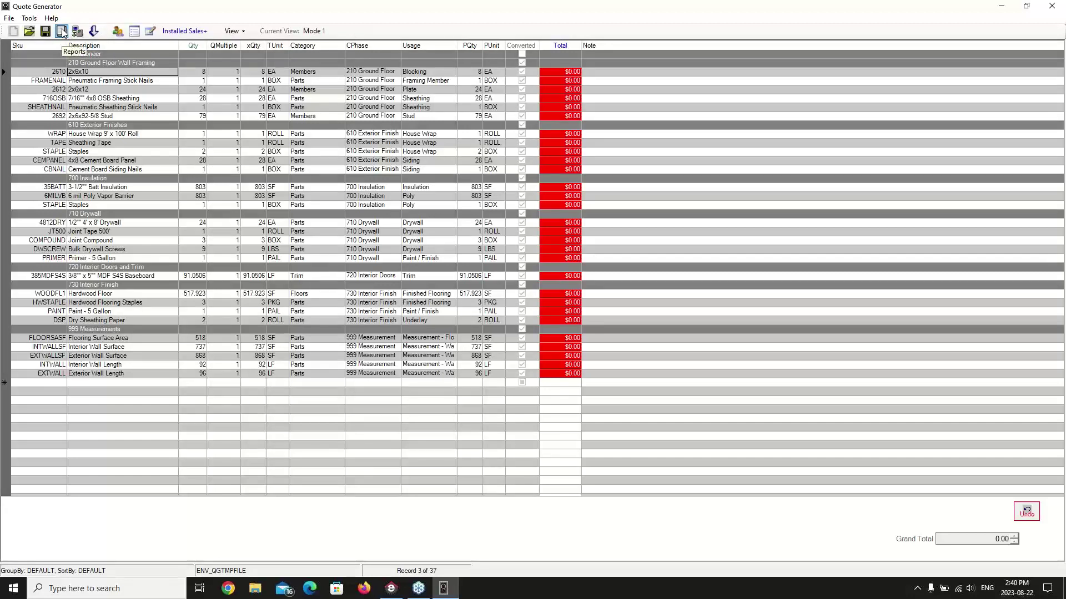
left_click(62, 32)
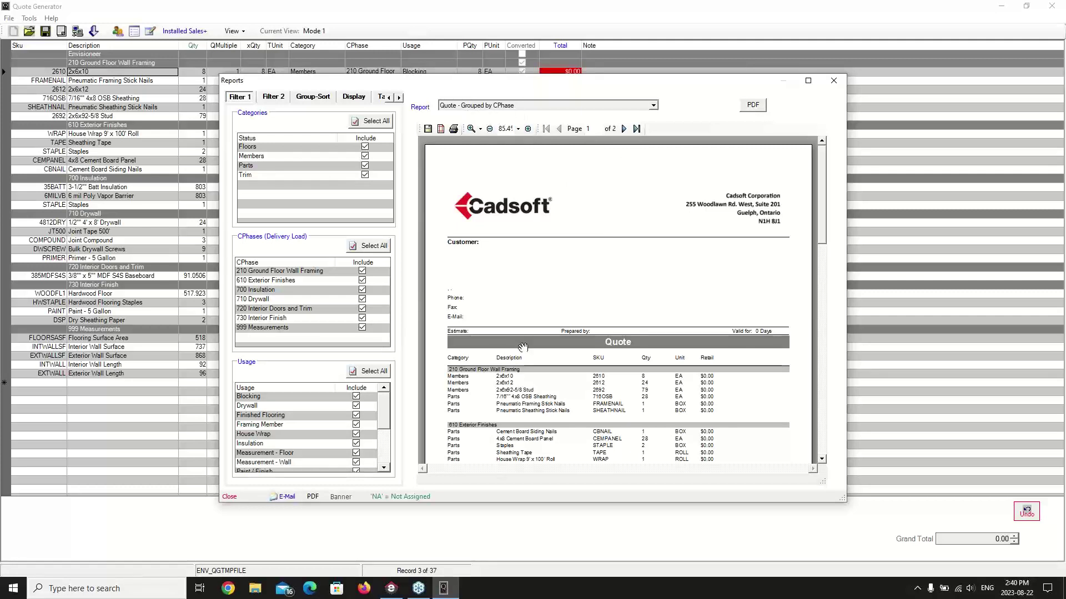
left_click(653, 105)
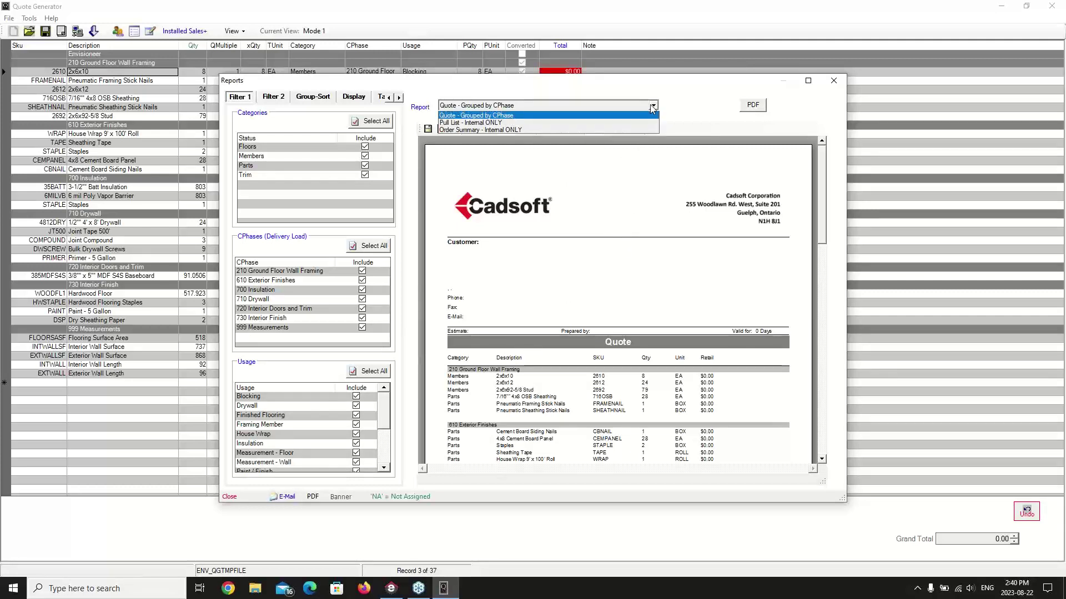
left_click(486, 123)
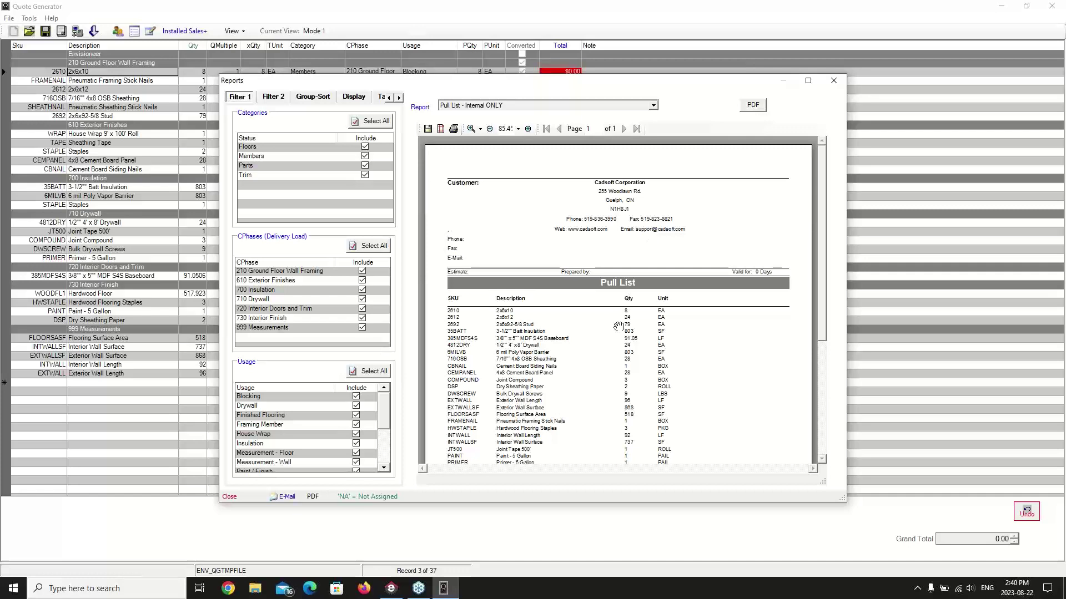
scroll(562, 354, "down", 3)
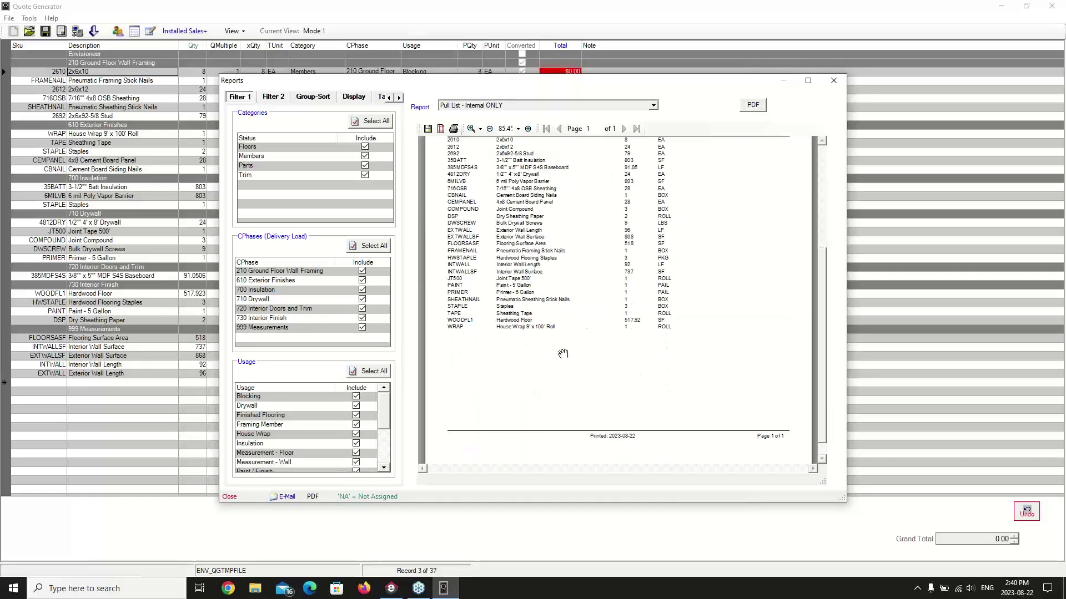
scroll(562, 348, "up", 3)
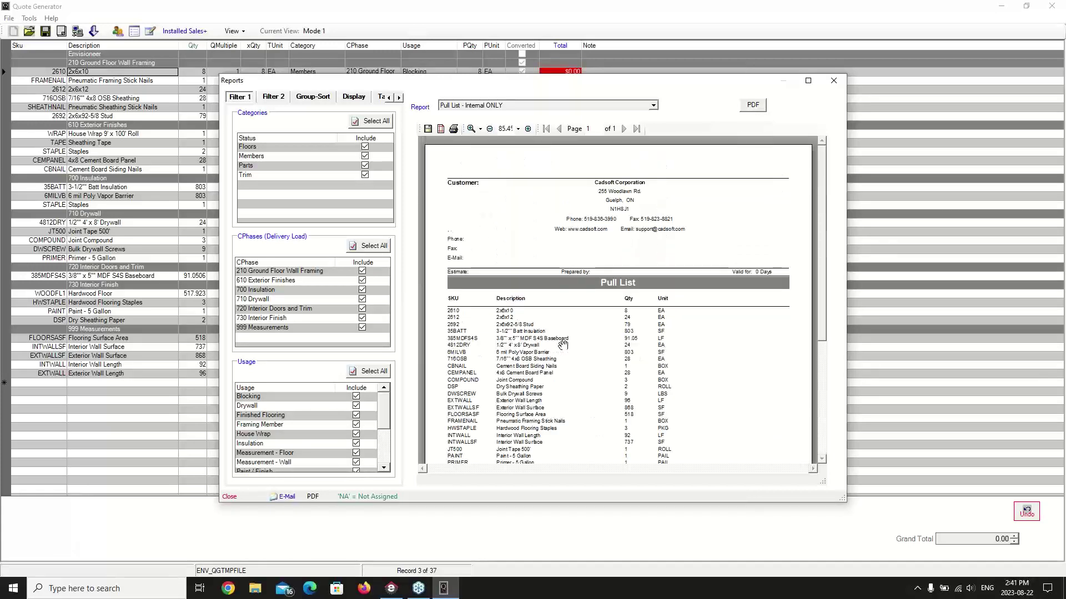
Compare the Quote - Grouped by CPhase, Pull List and Order Summary - Internal ONLY reports, and close the report previews
left_click(654, 106)
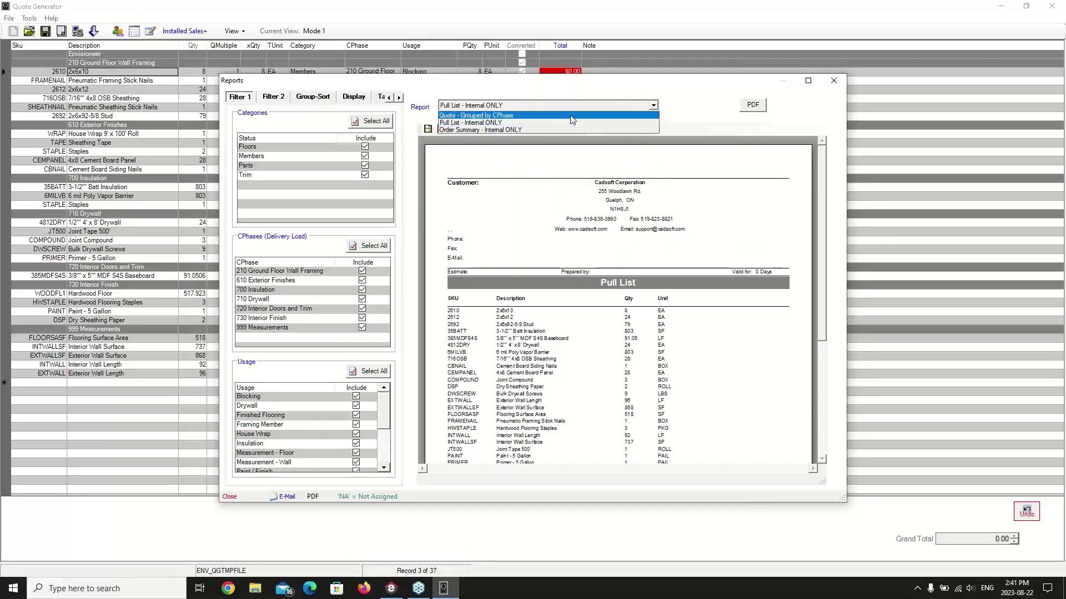
left_click(510, 121)
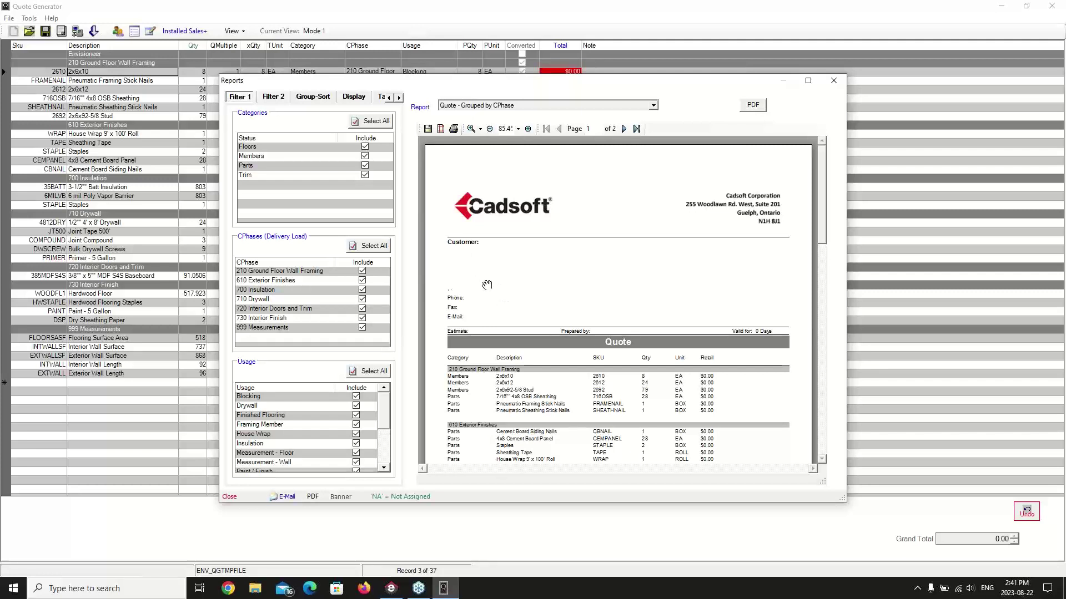
left_click(654, 106)
left_click(503, 122)
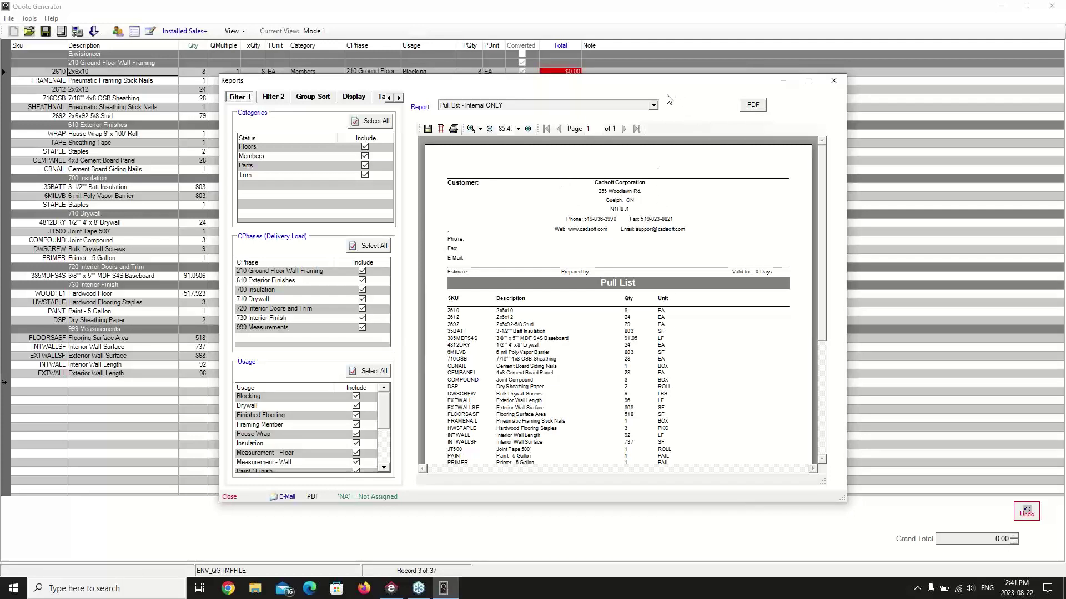
left_click(653, 105)
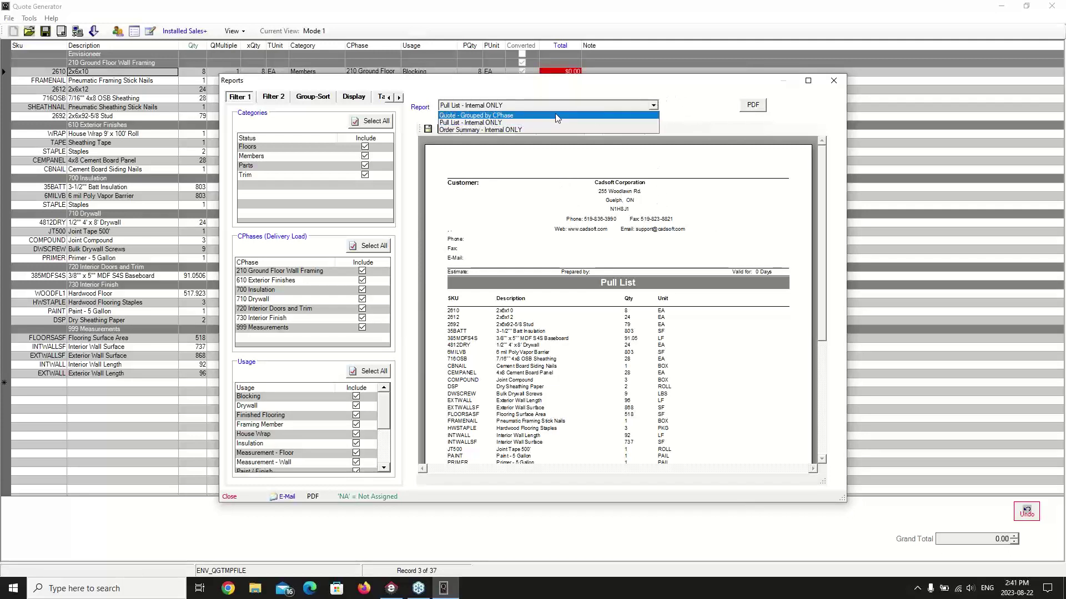
left_click(474, 131)
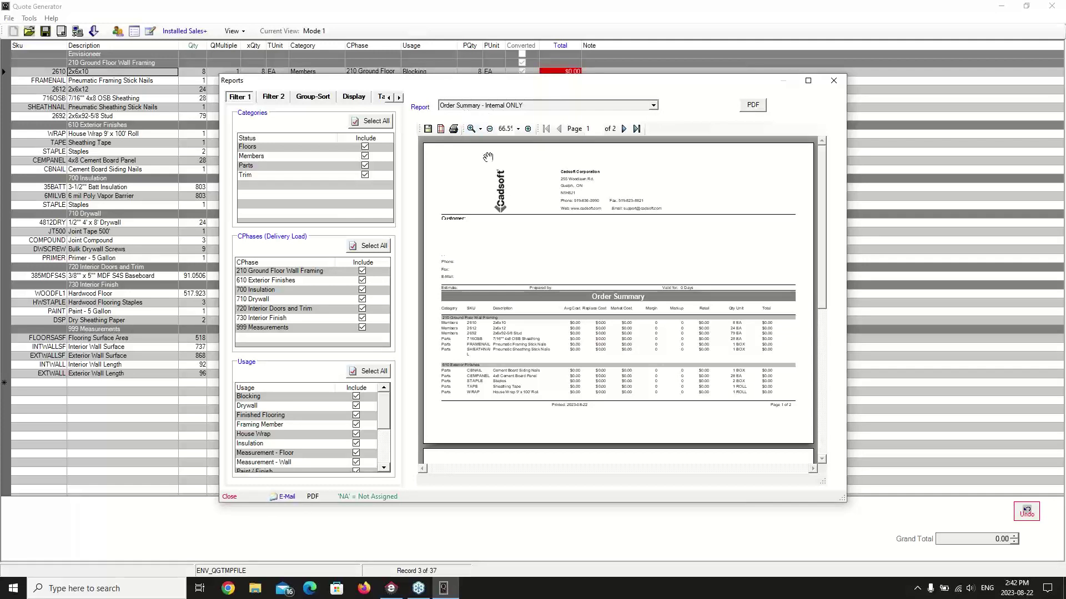
left_click(653, 105)
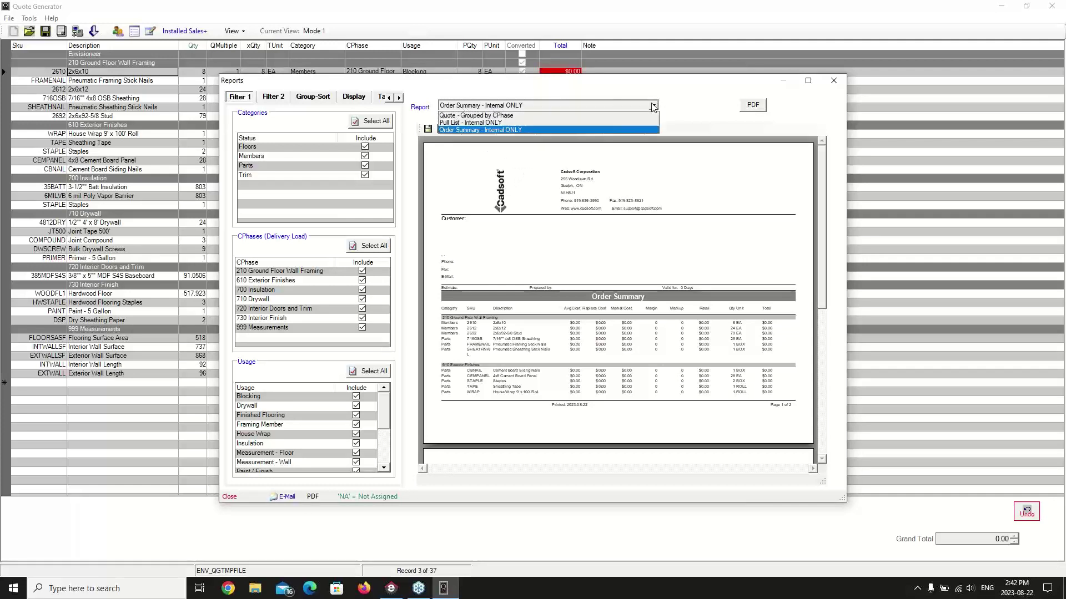
left_click(476, 115)
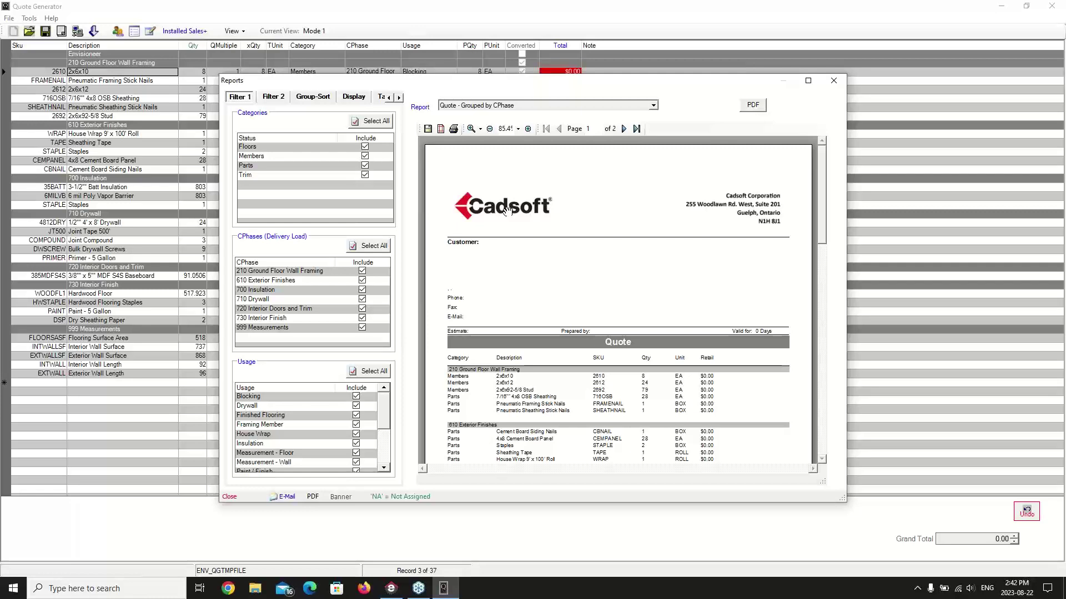
left_click(833, 81)
Open the Report Designer and review the header and footer options of each report and the Order Summary's column layout
left_click(28, 18)
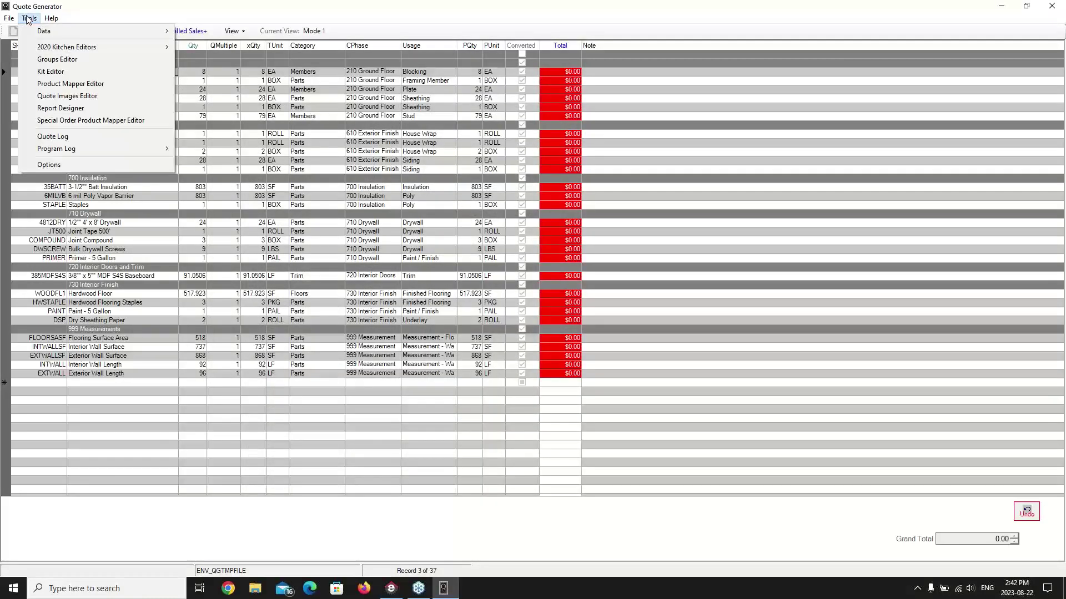
left_click(80, 111)
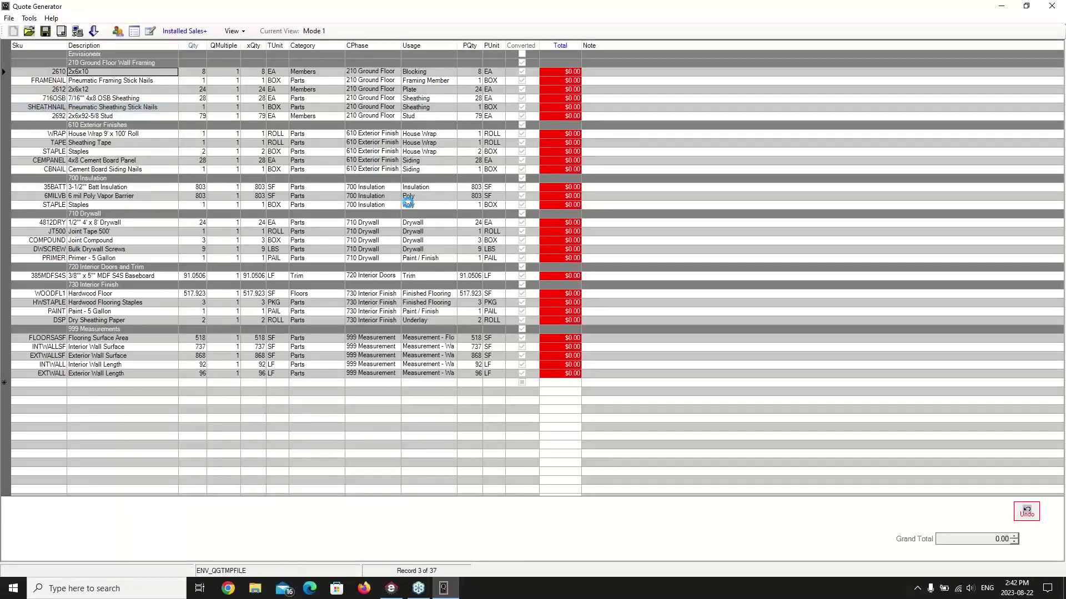
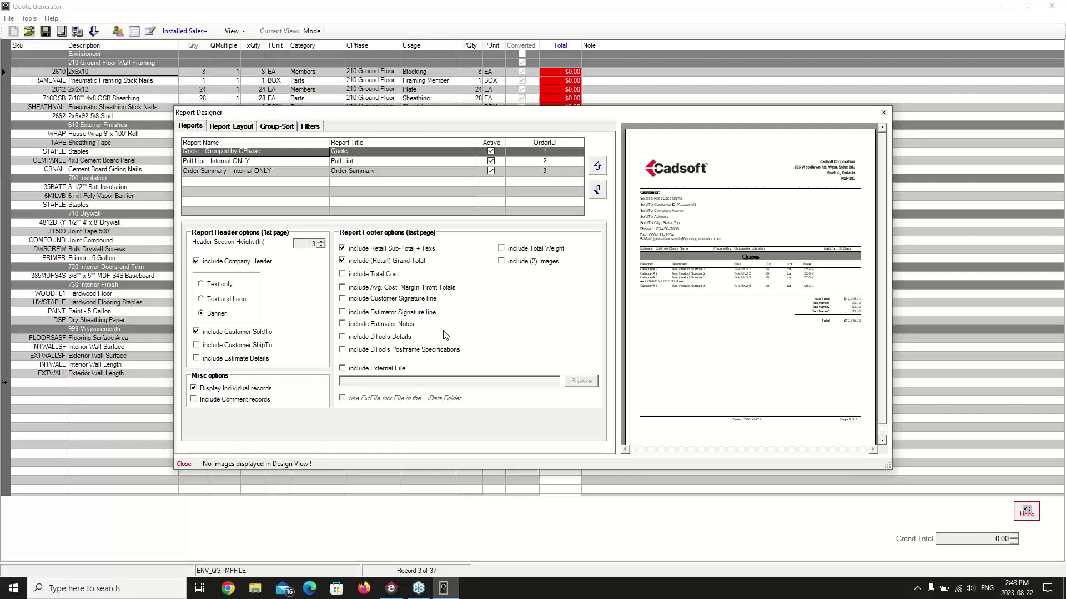
left_click(237, 162)
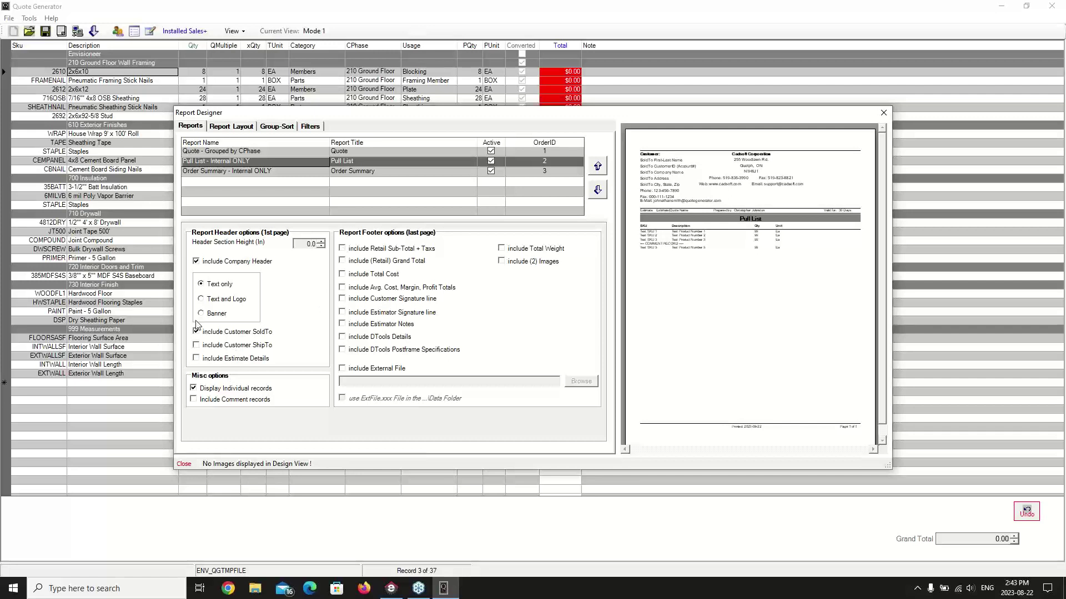
left_click(249, 172)
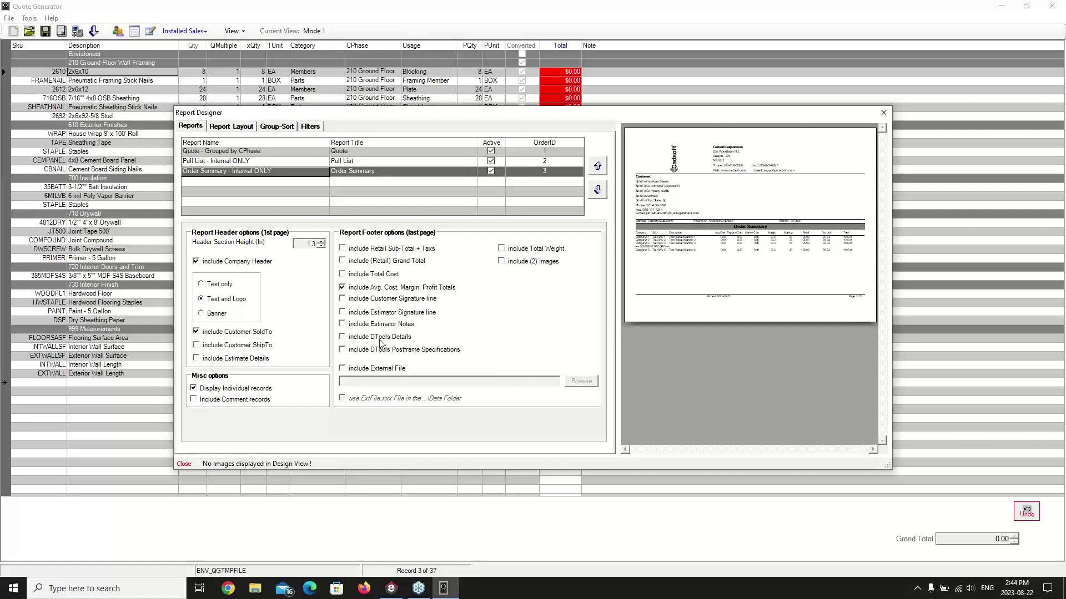
left_click(229, 127)
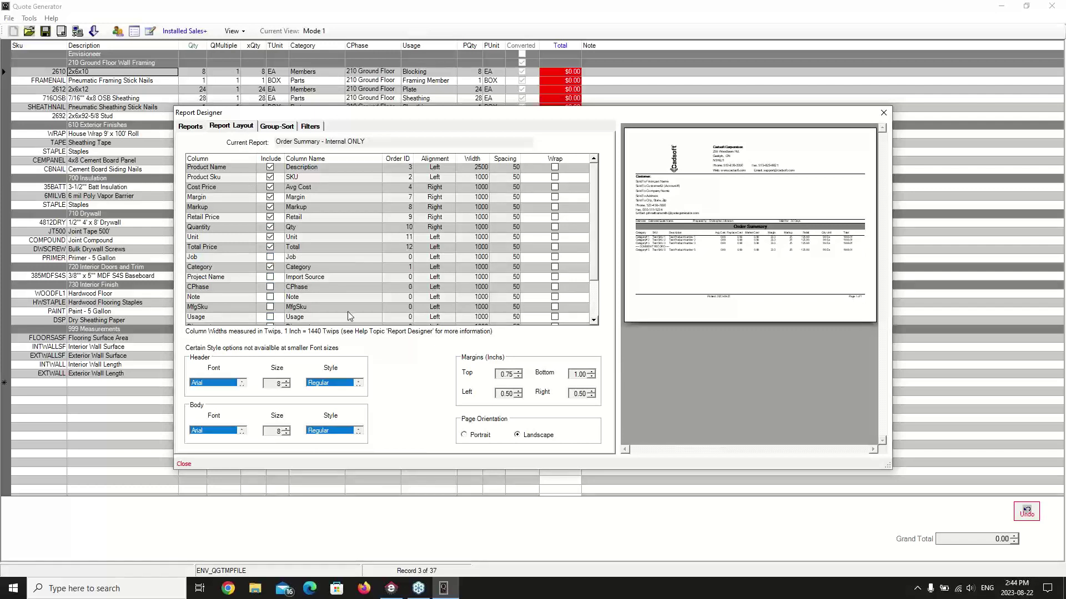
Review the Report Designer's grouping, sorting and product filter options, and close the designer and Quote Generator
left_click(269, 127)
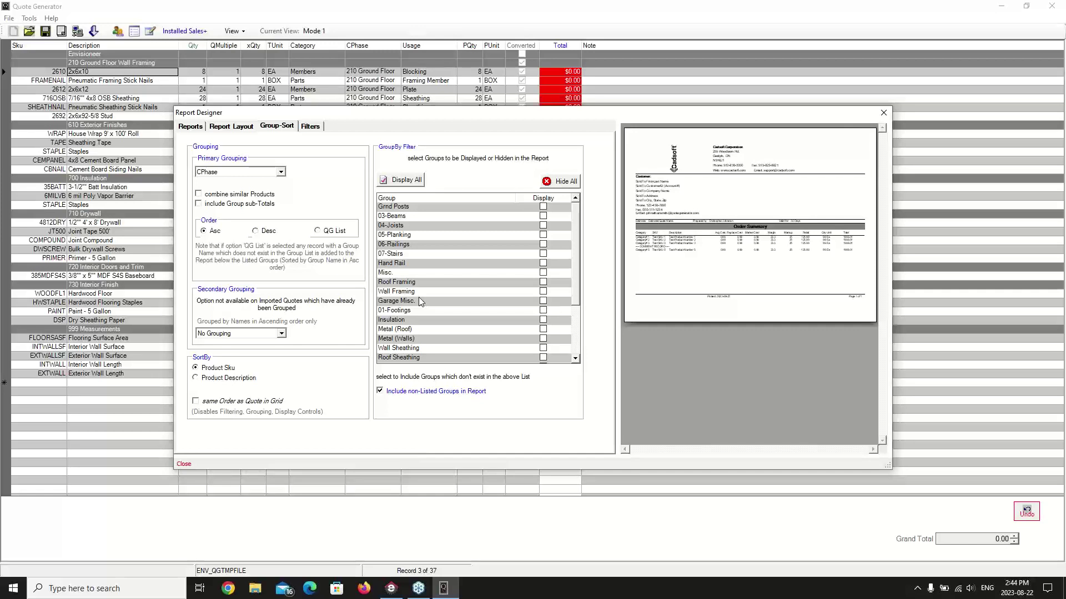
left_click(311, 127)
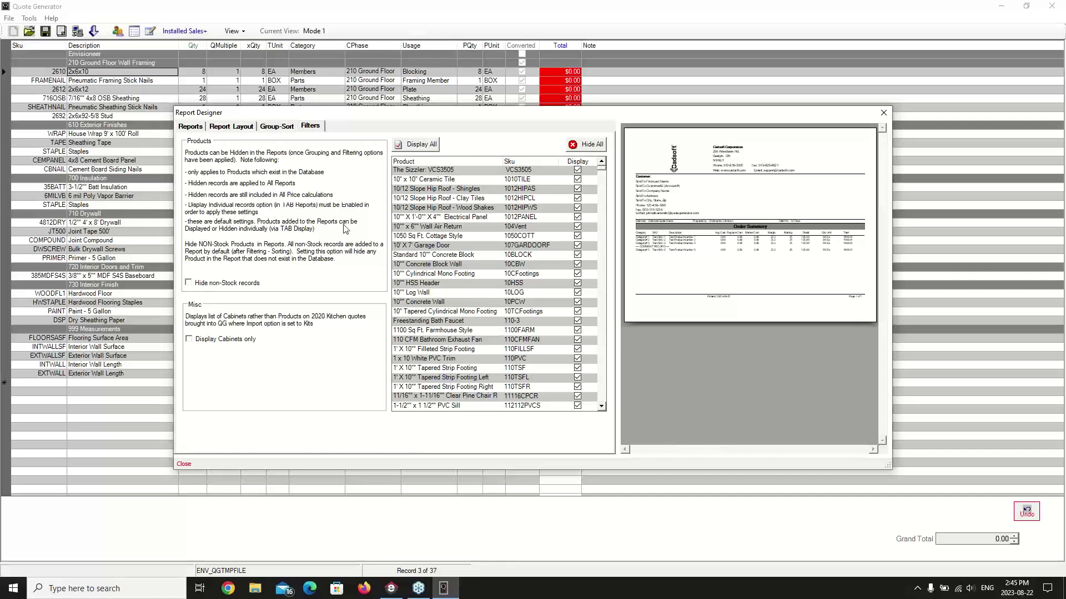
left_click(185, 464)
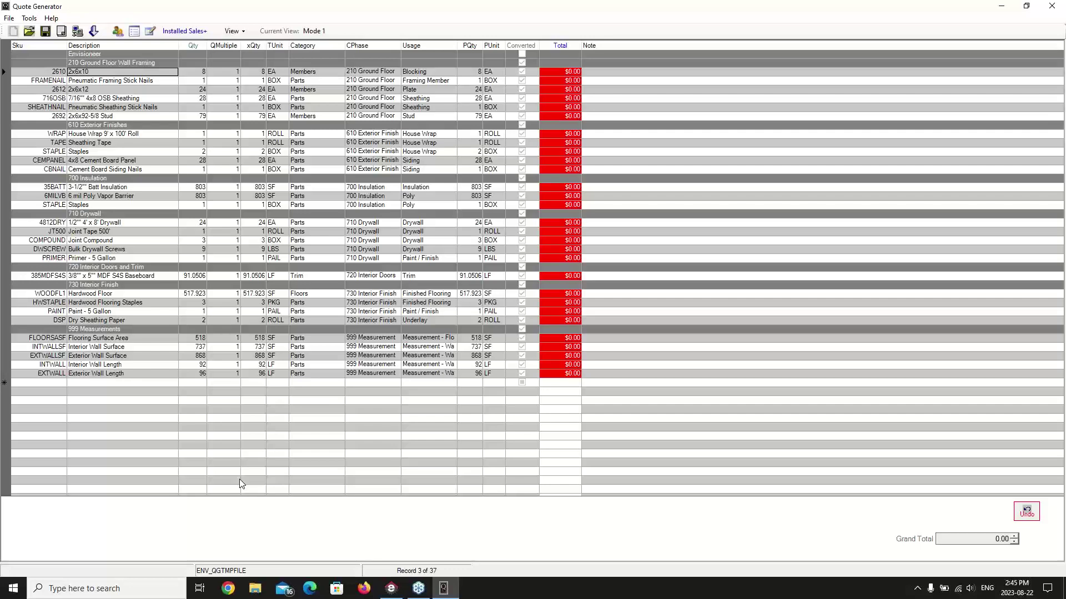
left_click(1051, 5)
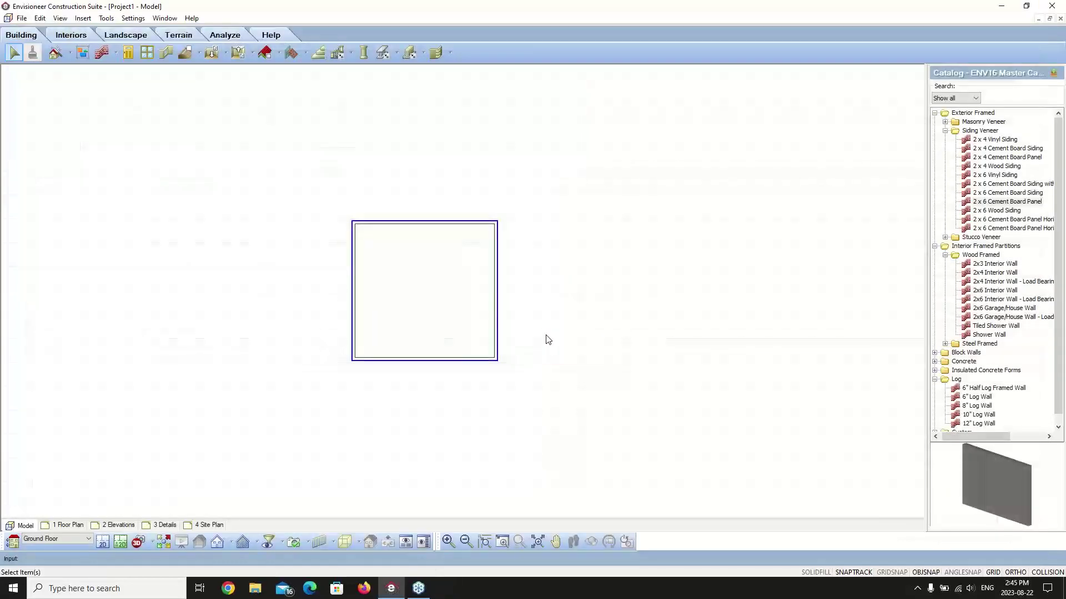
Examine the Element Manager's catalog text export with the Comma Separated Values (*.csv) format, and cancel without exporting
left_click(20, 19)
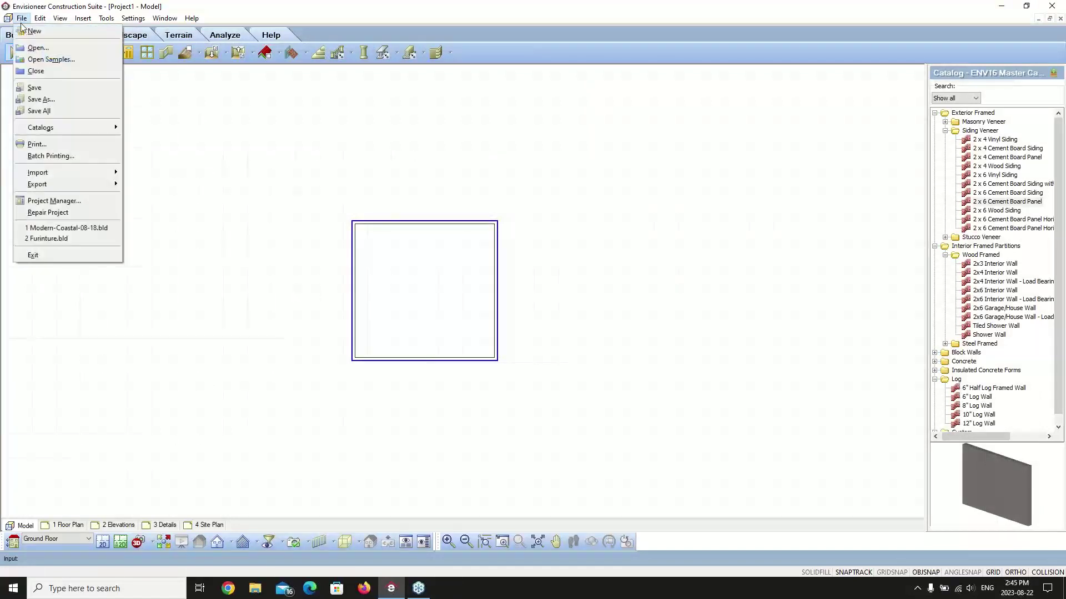
mouse_move(44, 128)
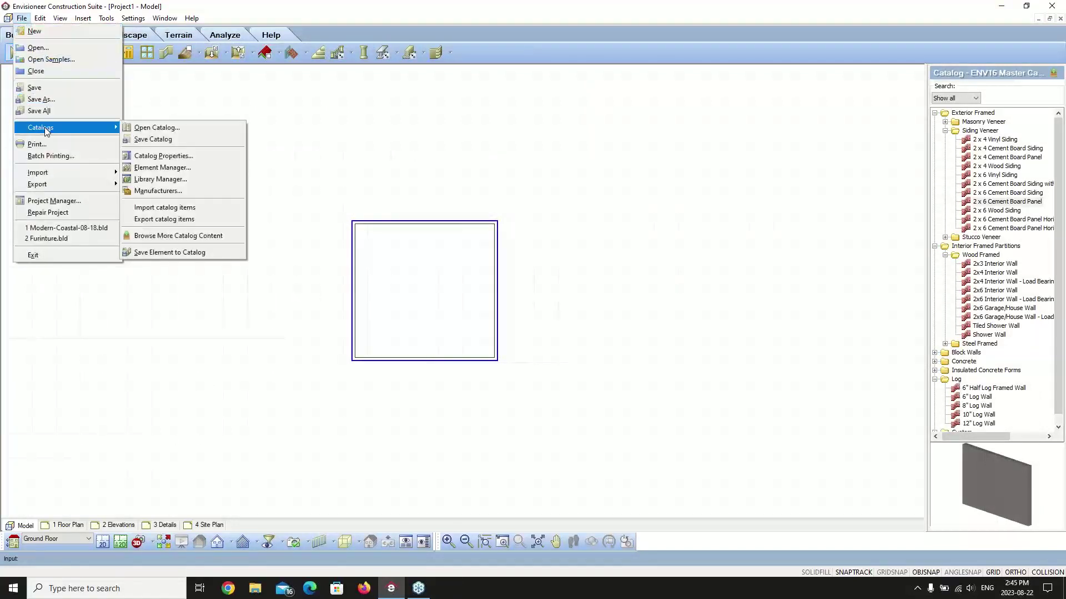
left_click(150, 168)
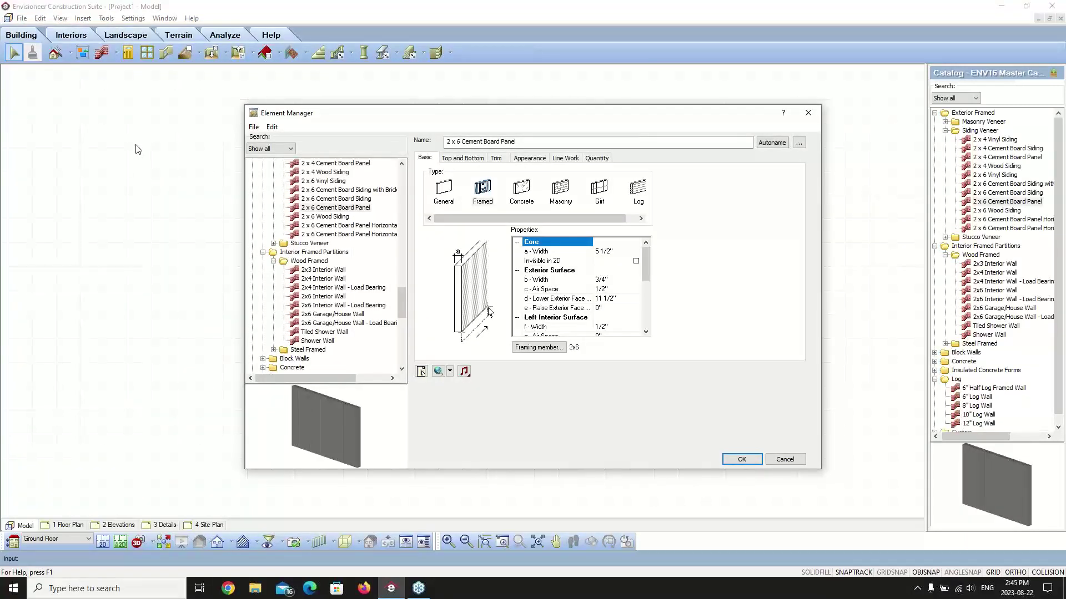
left_click(254, 127)
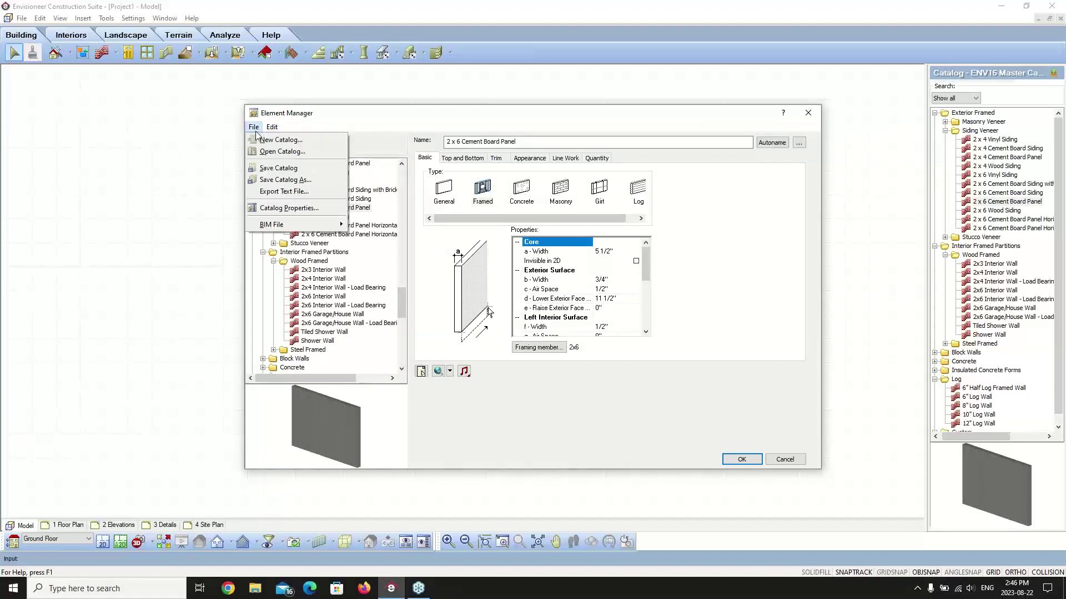
left_click(289, 192)
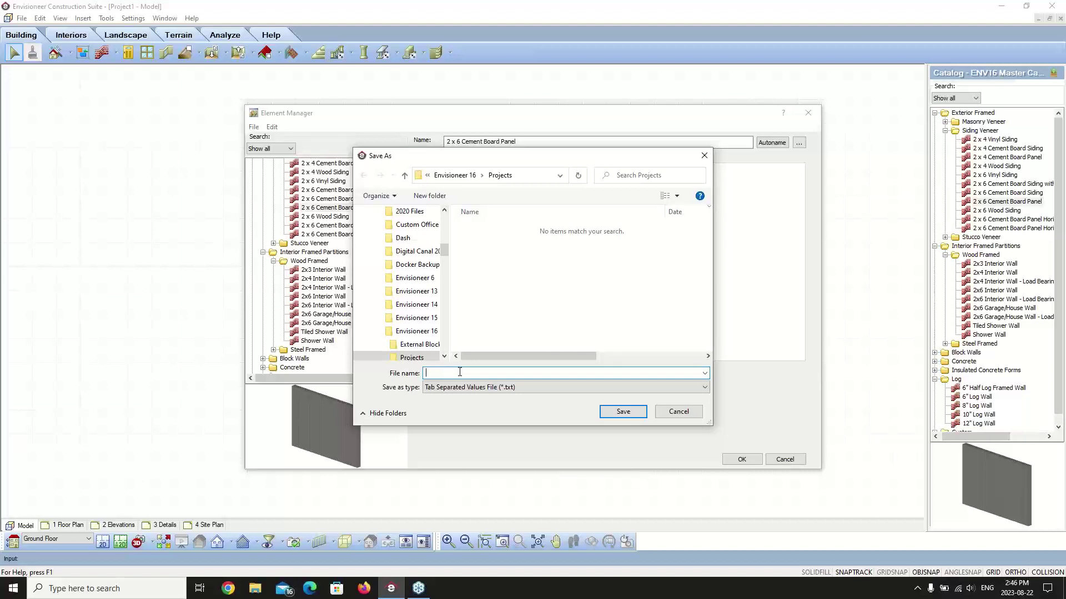
left_click(512, 383)
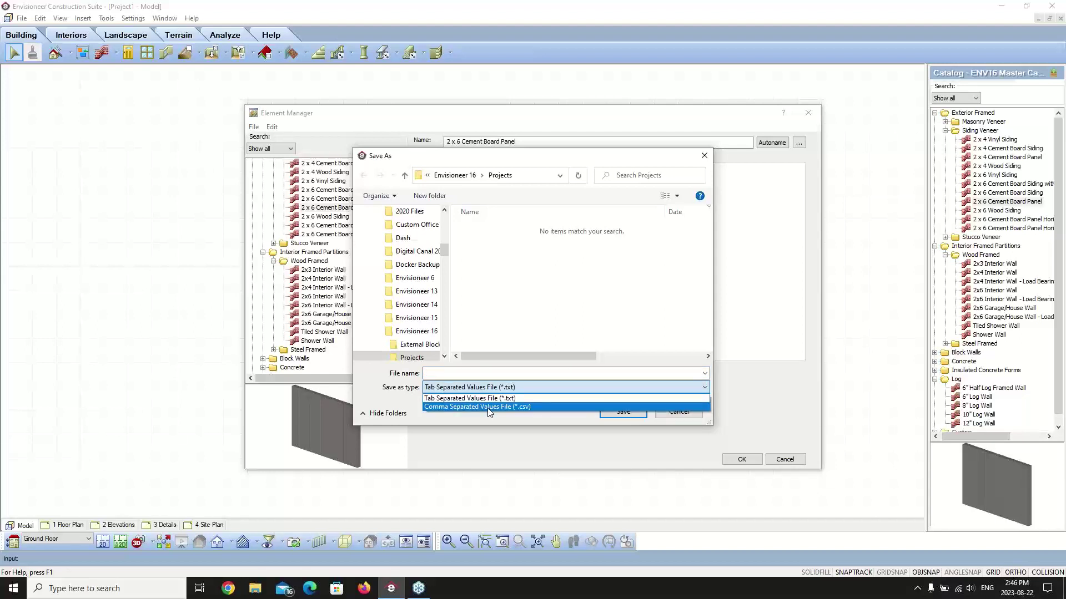
left_click(488, 407)
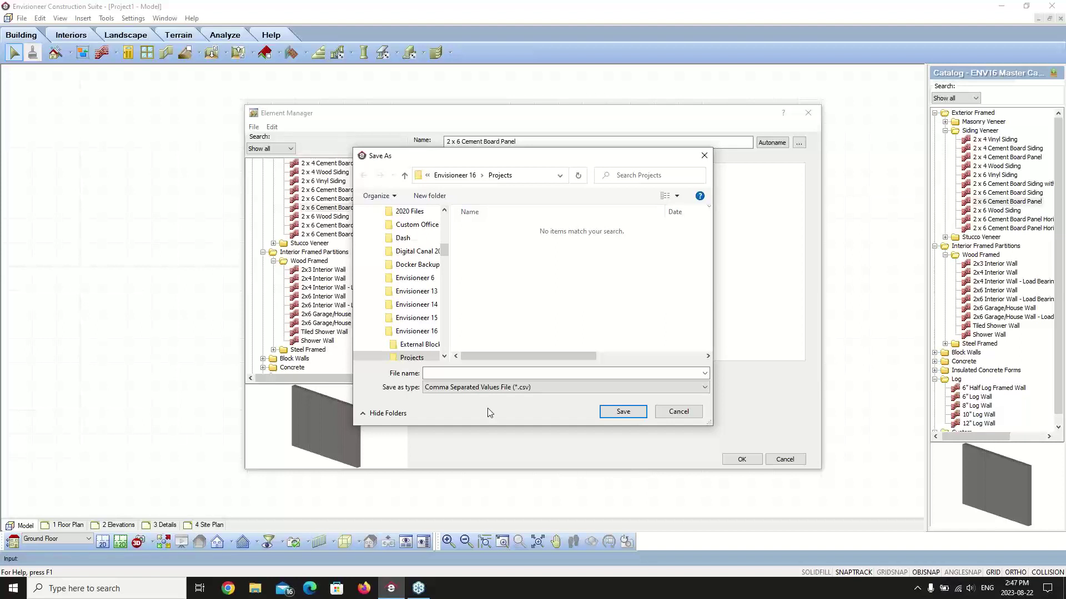
left_click(679, 411)
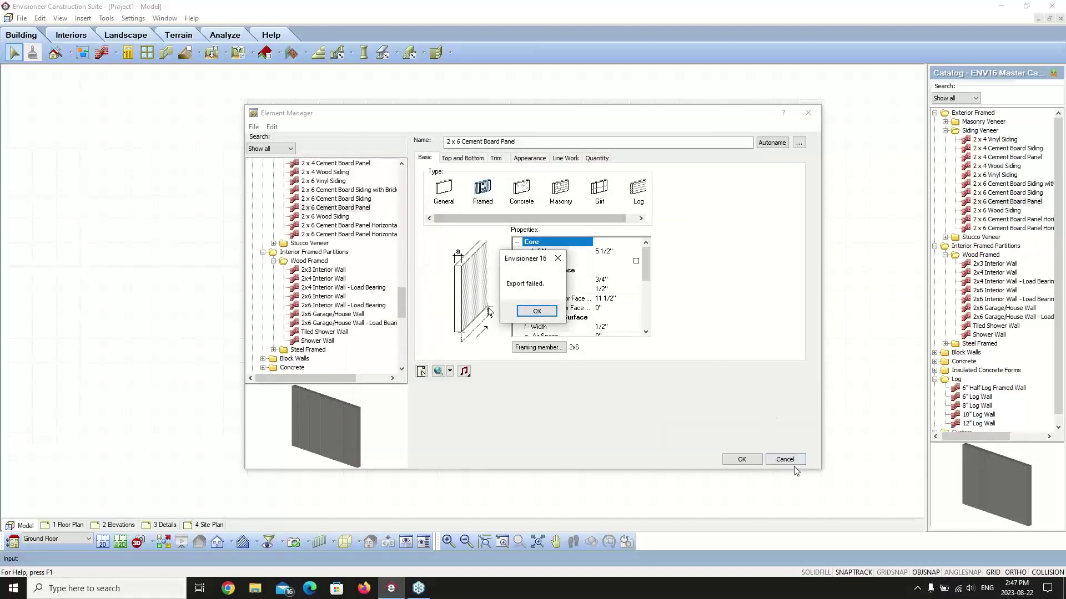
left_click(558, 258)
left_click(783, 459)
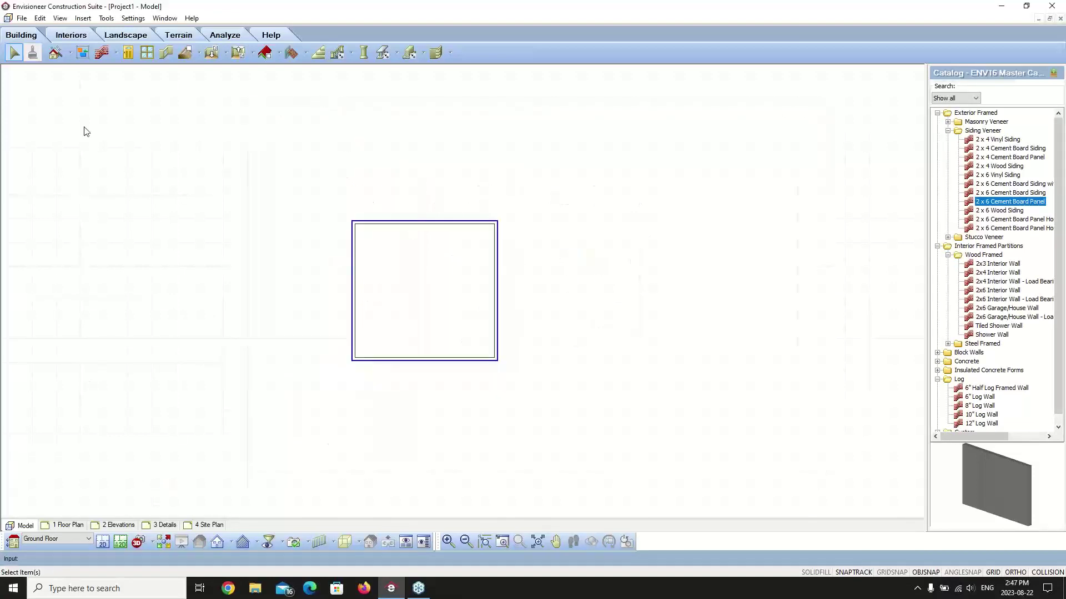
Reopen the project in Quote Generator, loading the quote from Envisioneer instead of the saved one
left_click(107, 20)
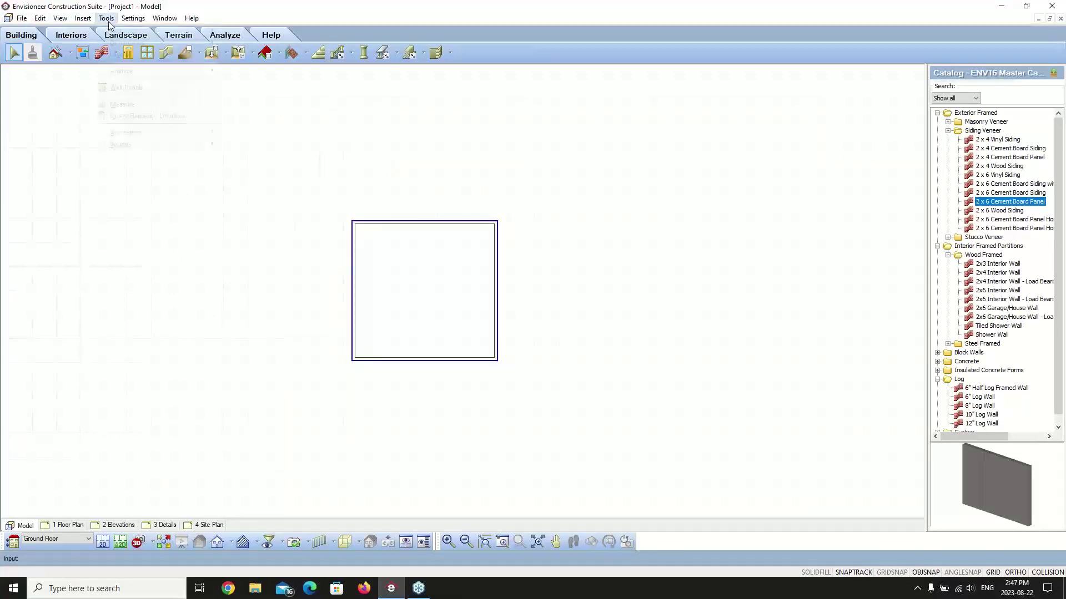
mouse_move(134, 71)
left_click(239, 117)
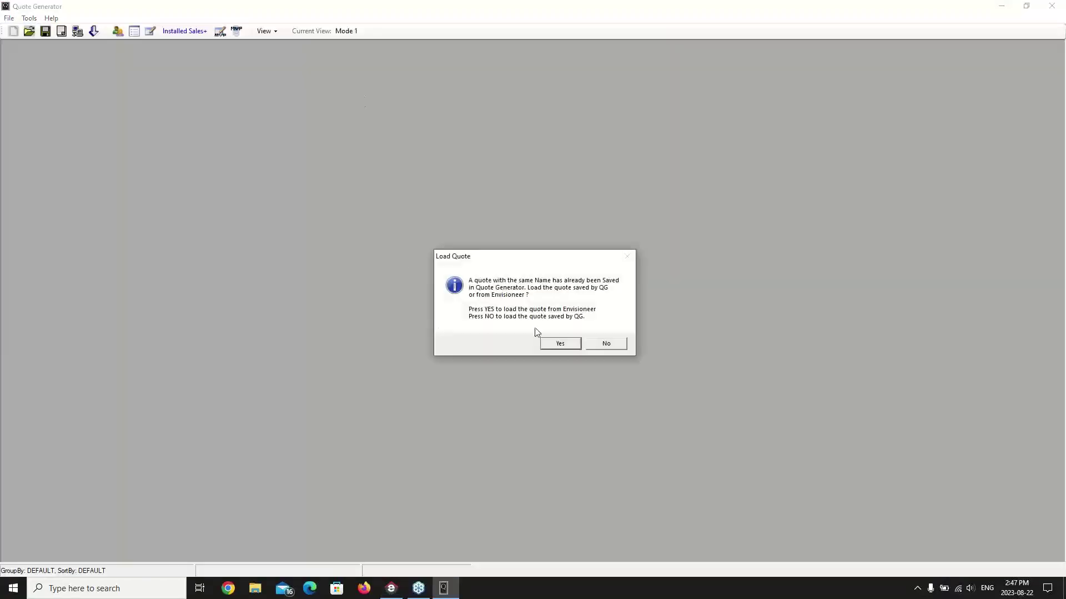
left_click(559, 345)
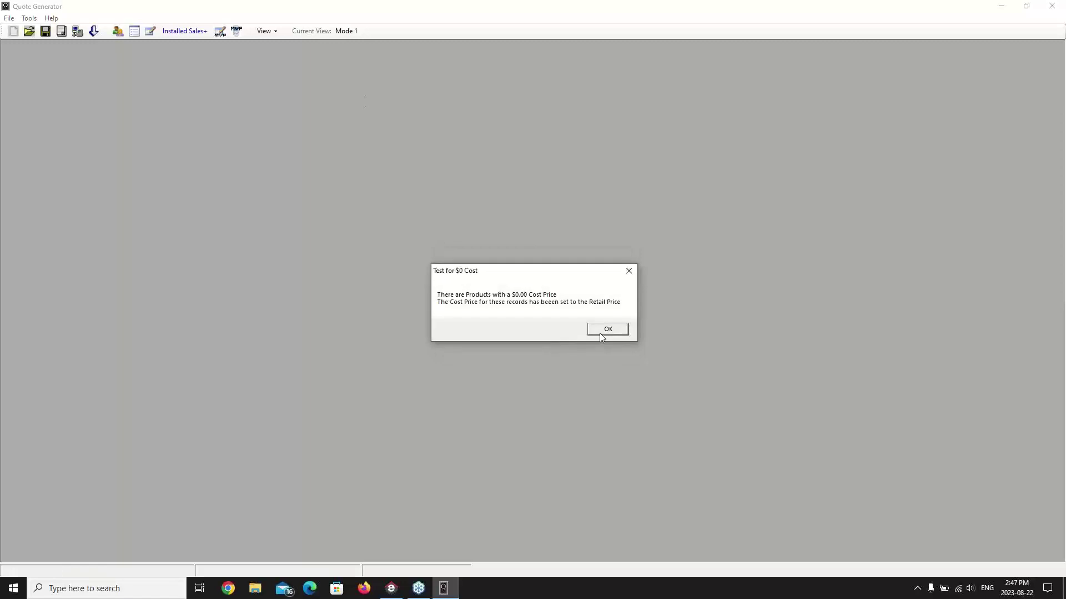
left_click(600, 331)
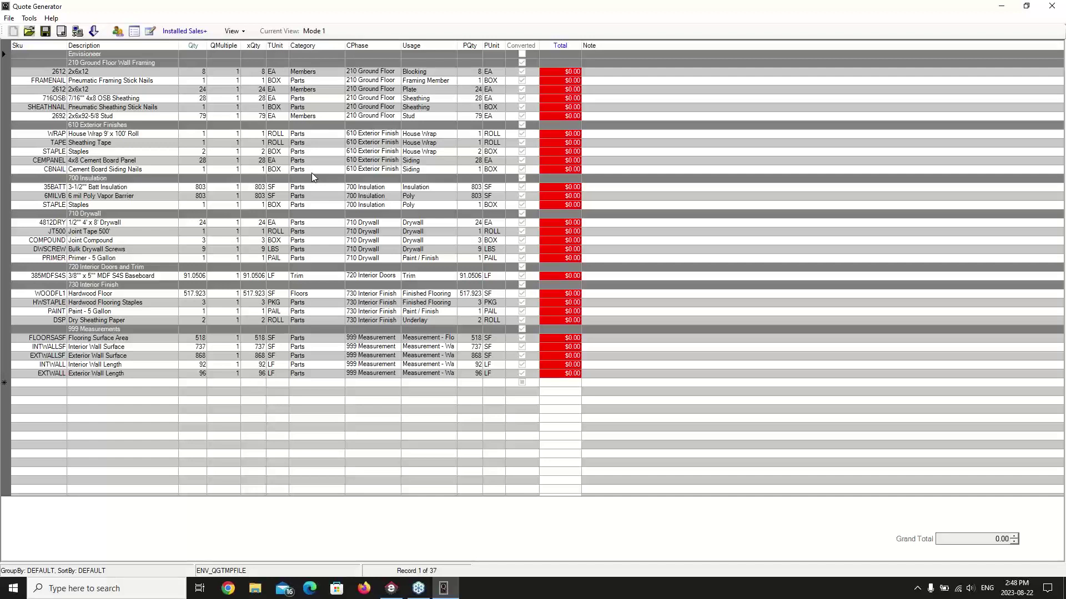
Review the quote's POS export options with the default file name and BisTrack as destination, cancel the export and close Quote Generator
left_click(8, 20)
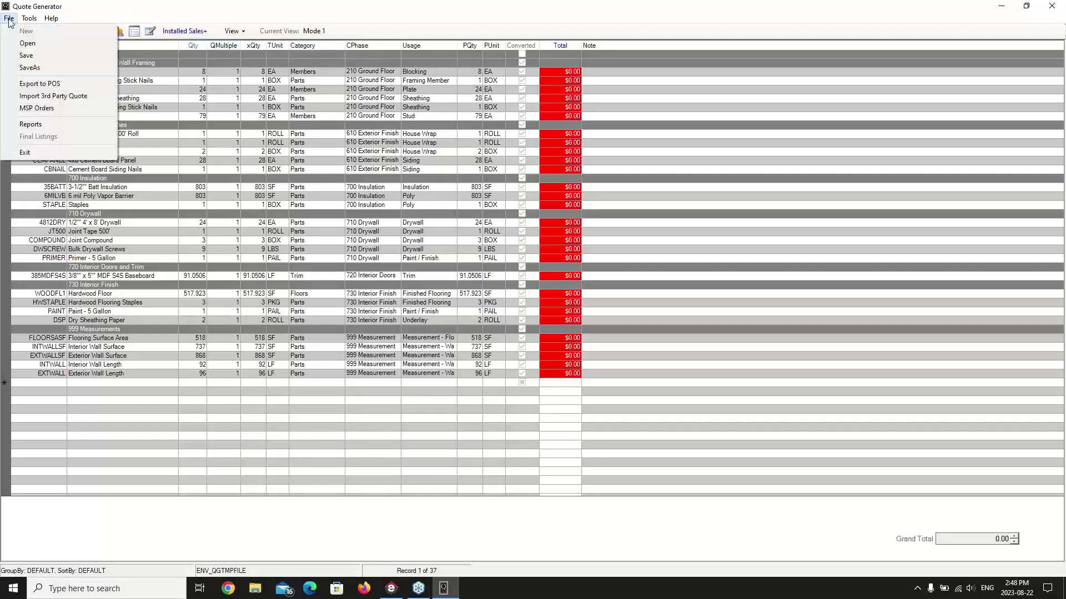
left_click(24, 83)
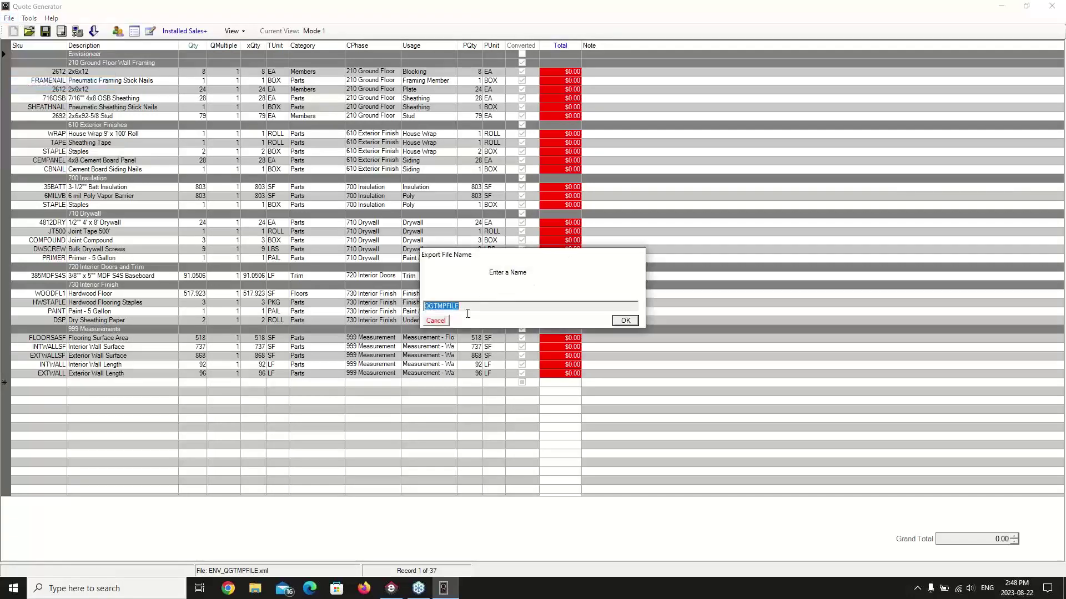
left_click(625, 321)
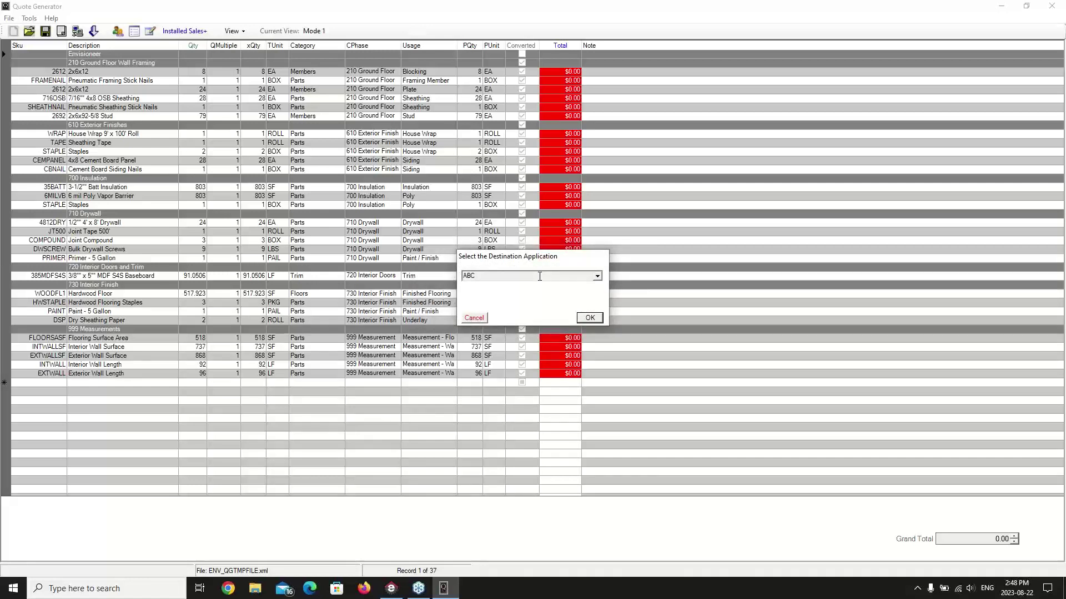
left_click(601, 276)
left_click(601, 278)
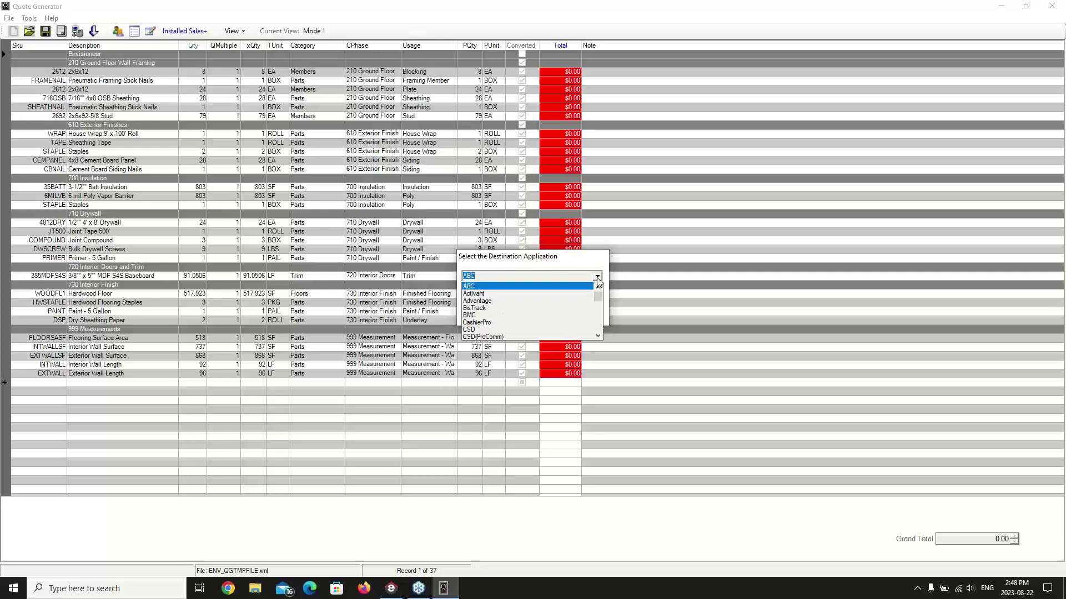
left_click(486, 309)
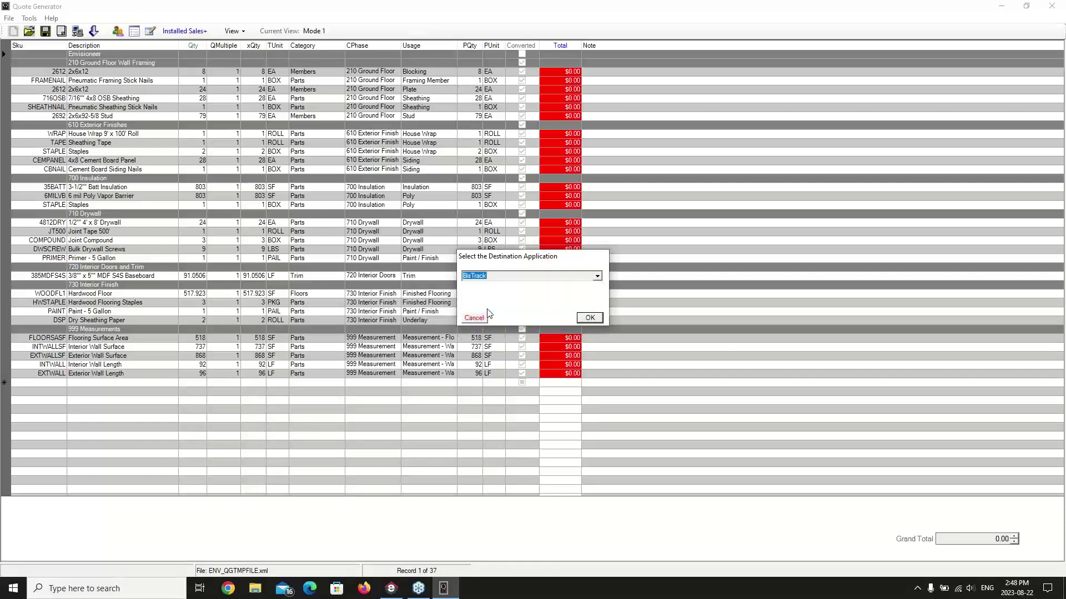
left_click(581, 319)
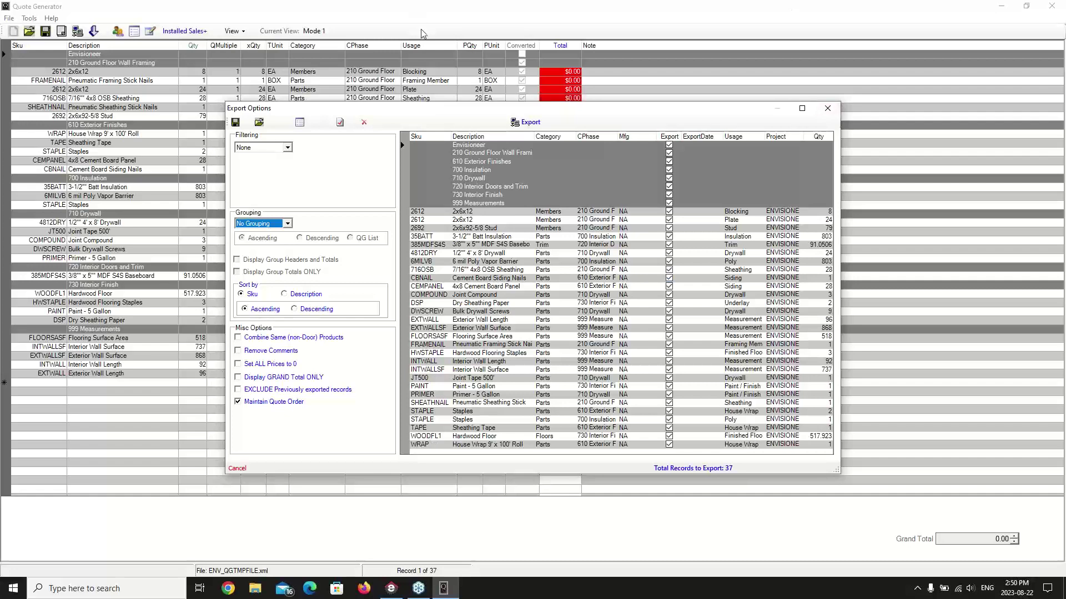
left_click(237, 468)
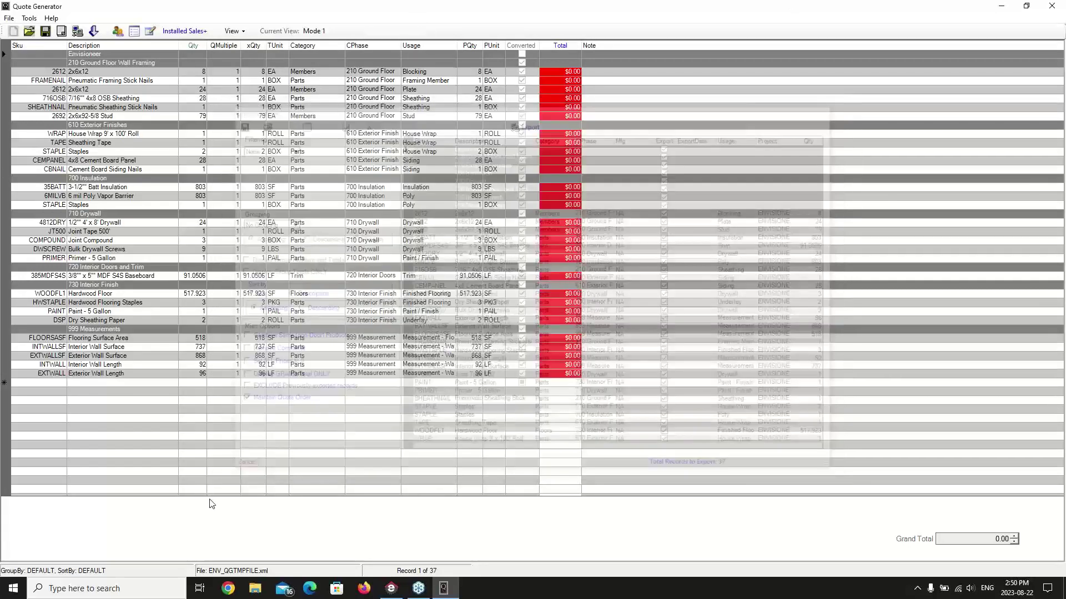
left_click(1043, 15)
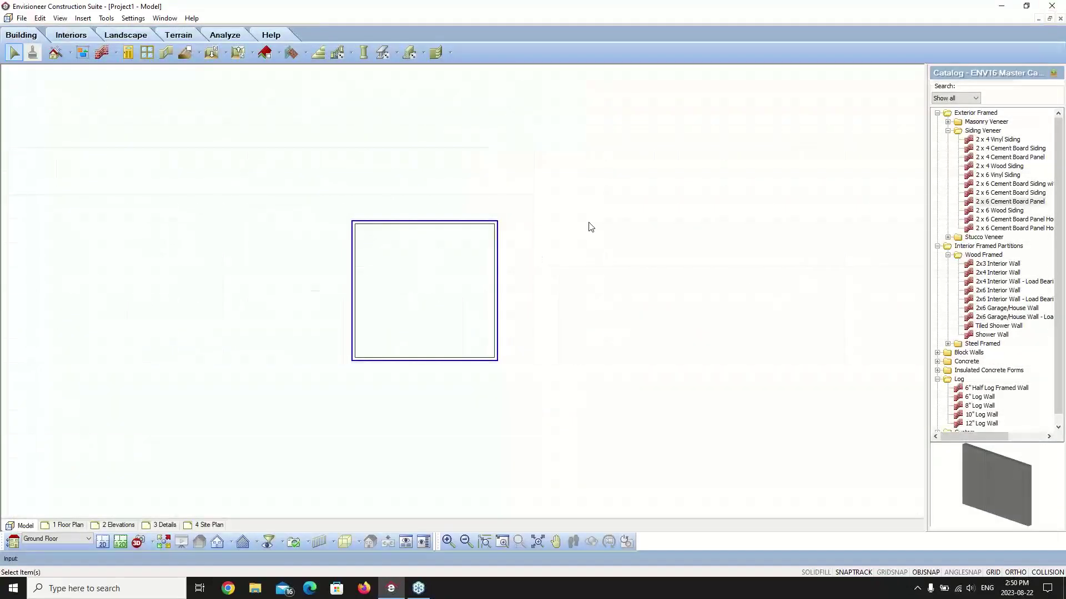